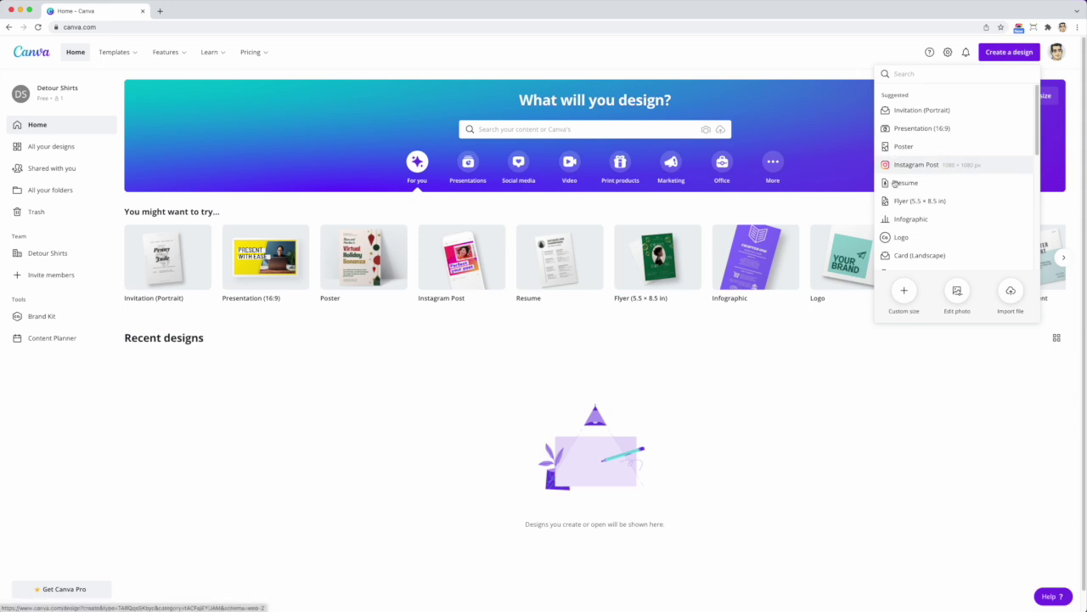
Create a new blank design at the custom size of 4500 x 5400 px
left_click(904, 291)
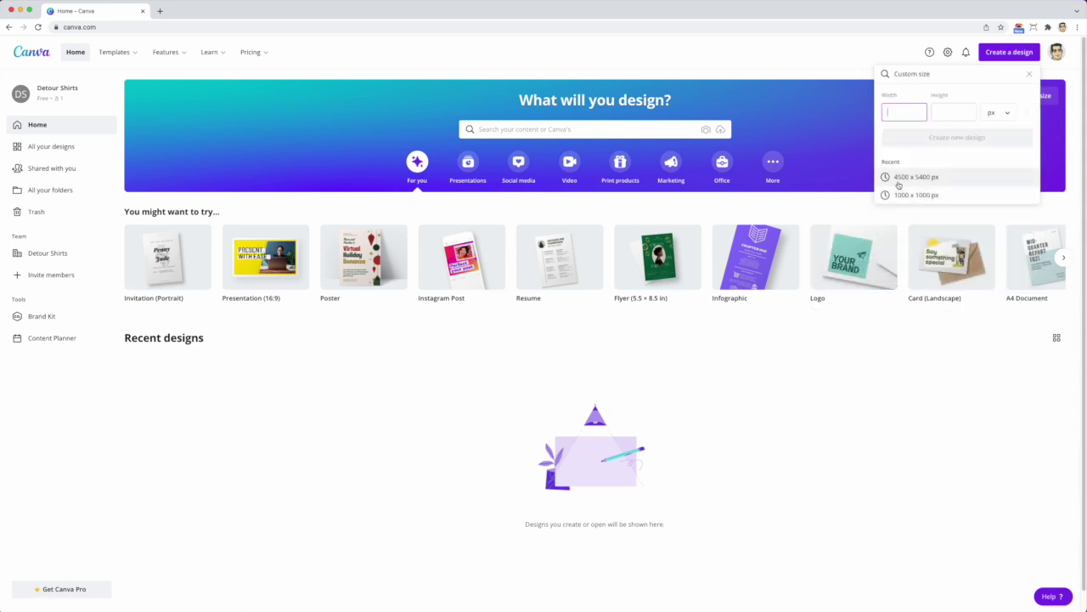
left_click(491, 365)
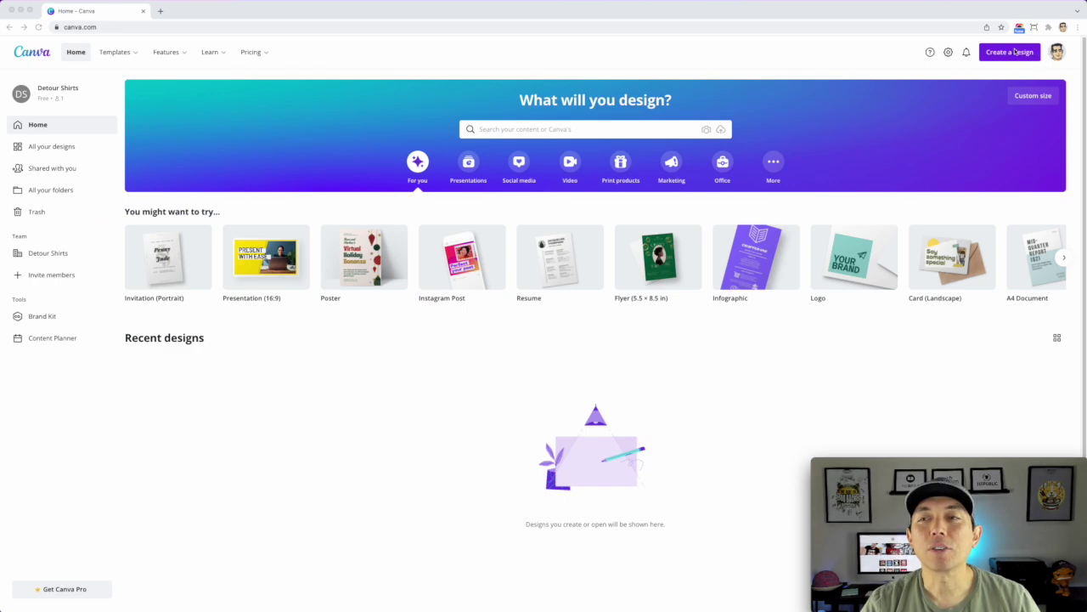
left_click(1010, 53)
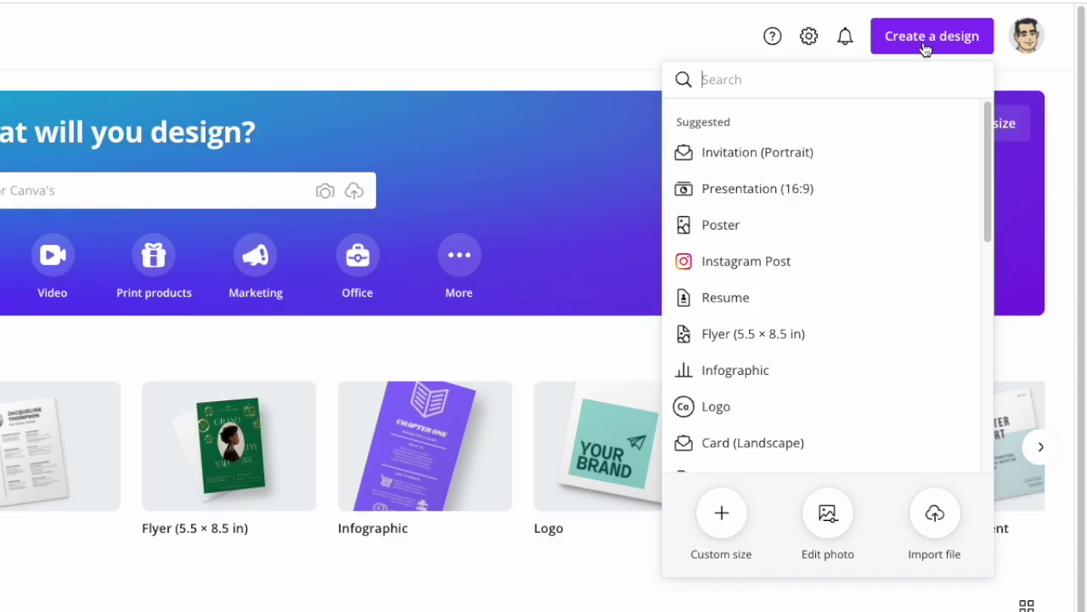
left_click(722, 514)
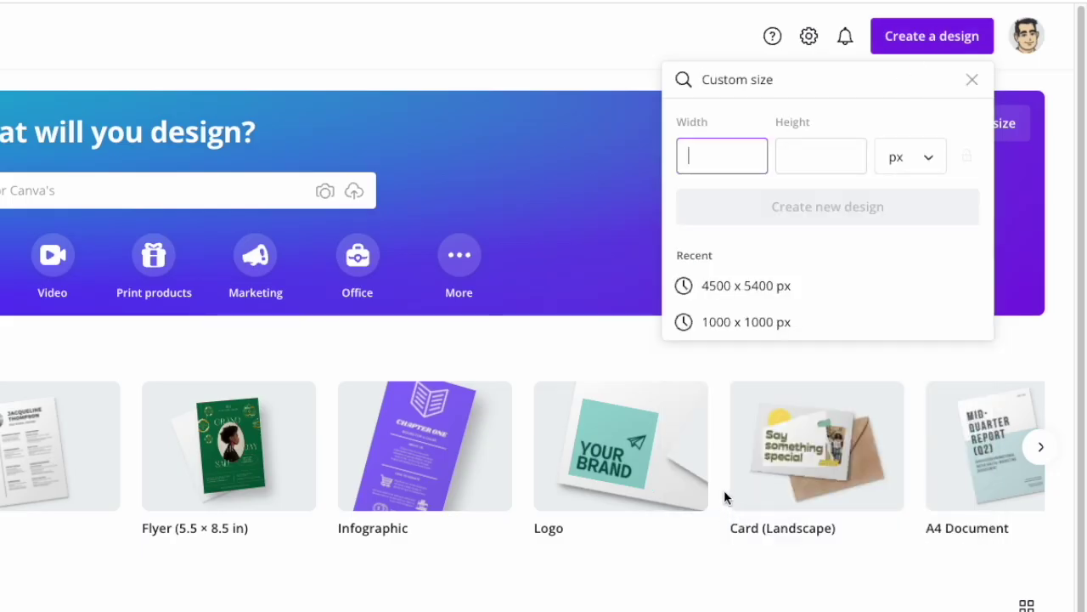
left_click(712, 287)
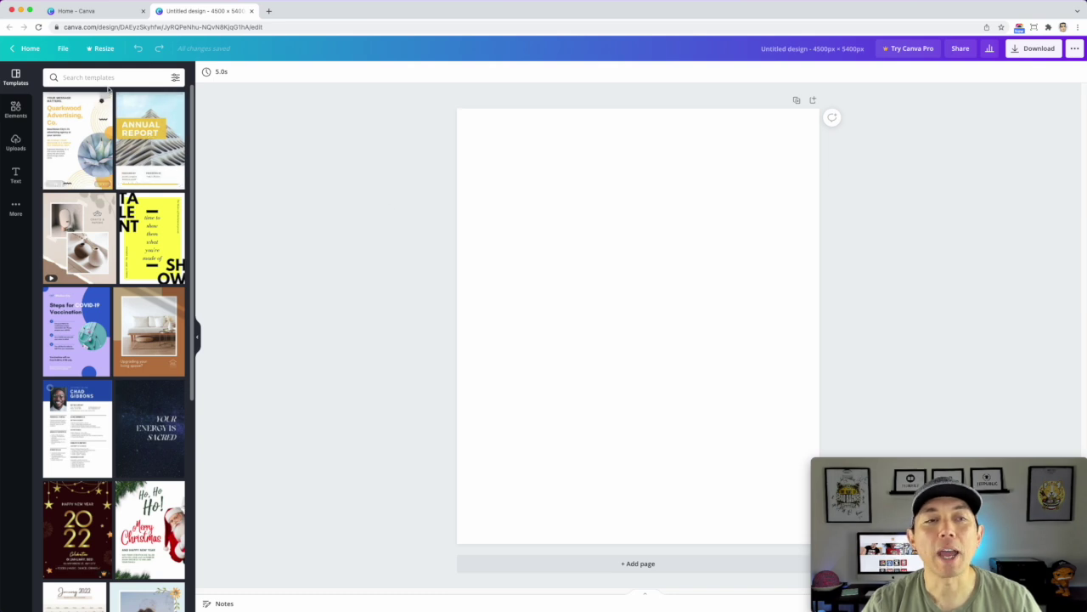
Search the design elements for FRAME
left_click(14, 113)
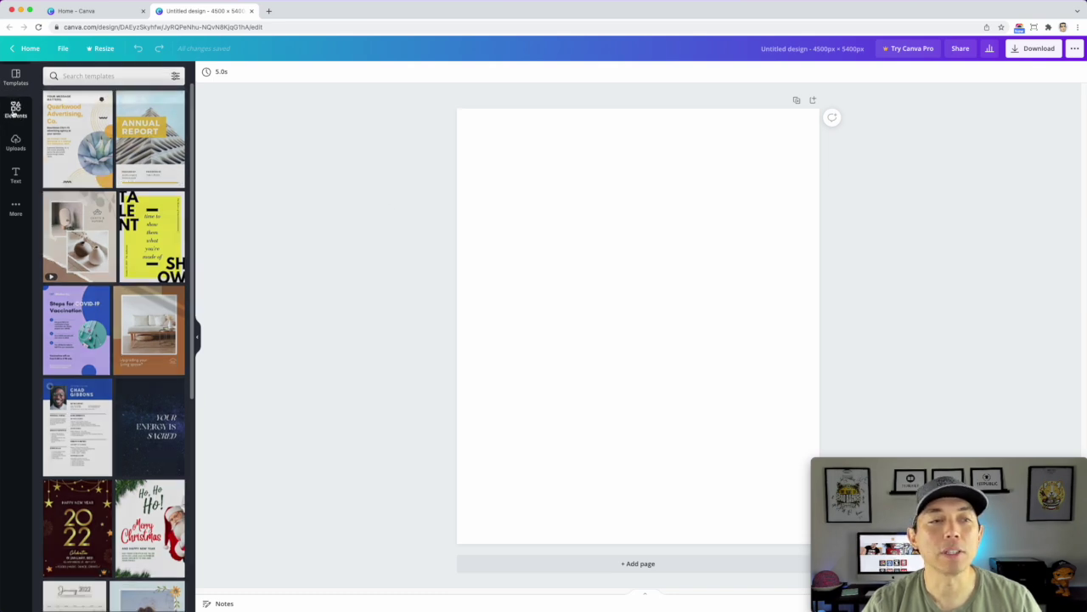
left_click(71, 79)
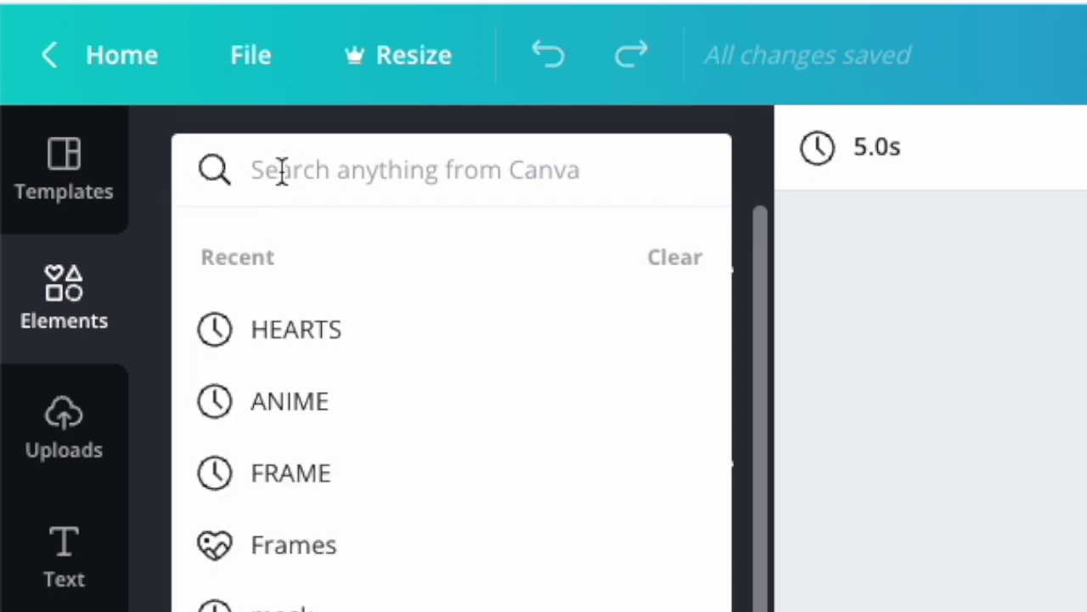
type("FRAME")
key("Return")
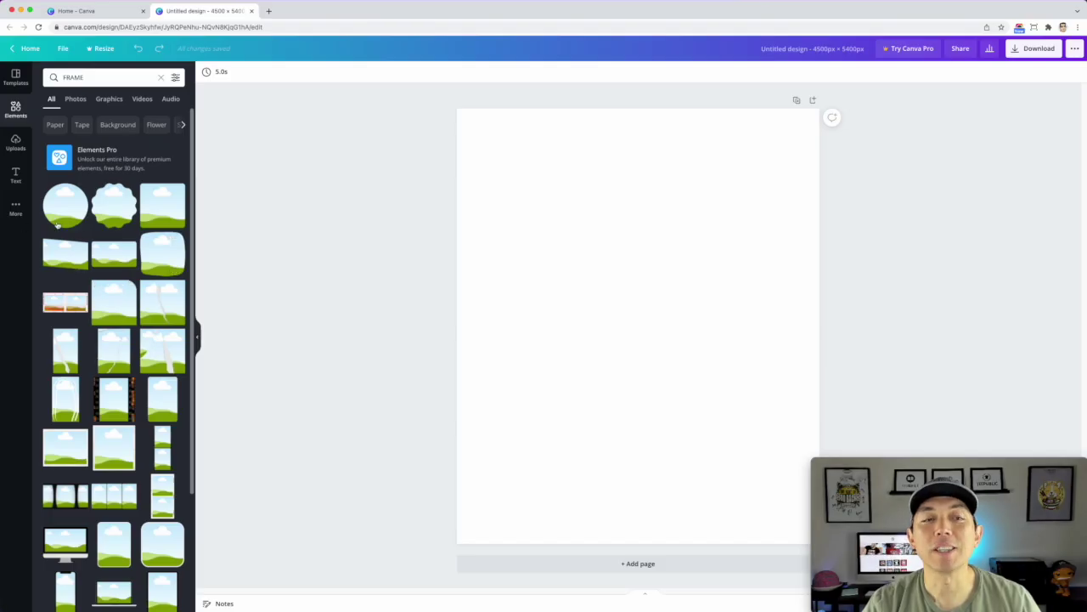
Add the free wide dripping-paint-shaped frame to the page, enlarge it to almost the page width and centre it in the upper half
scroll(124, 277, "down", 2)
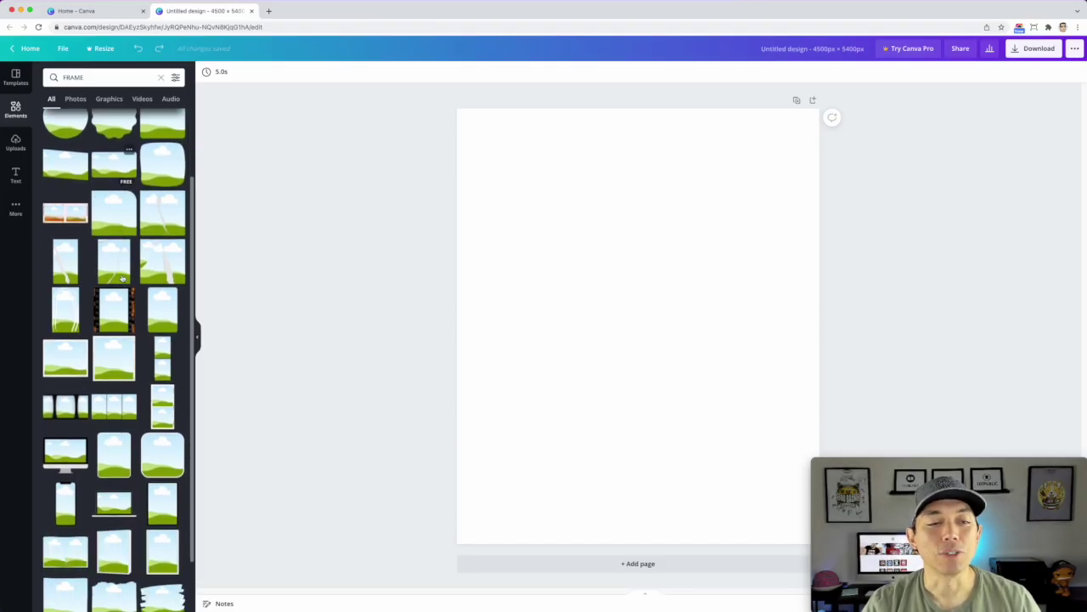
scroll(125, 299, "down", 8)
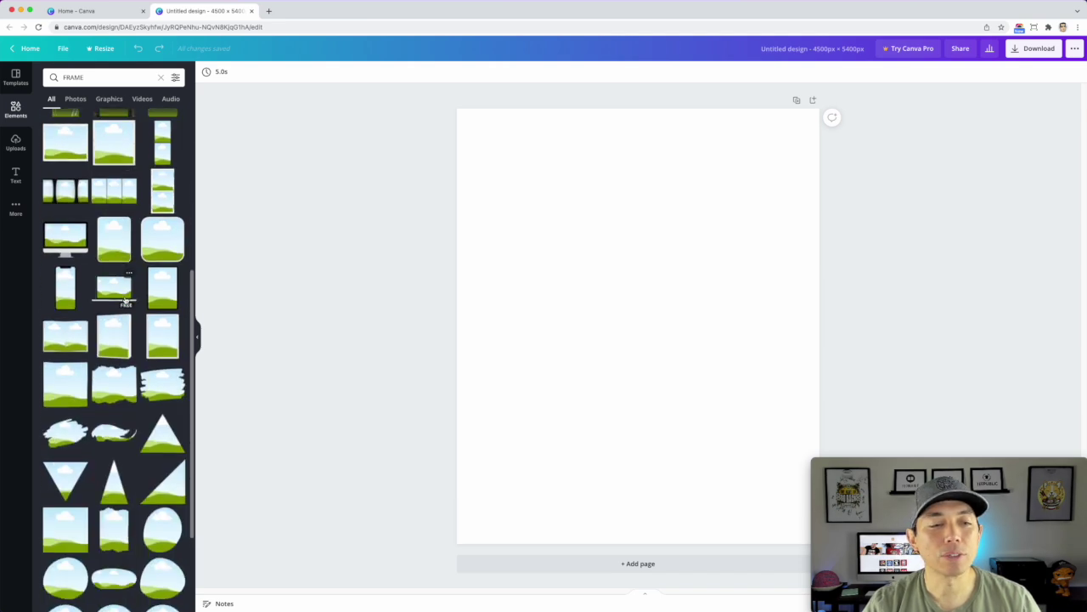
scroll(125, 299, "down", 8)
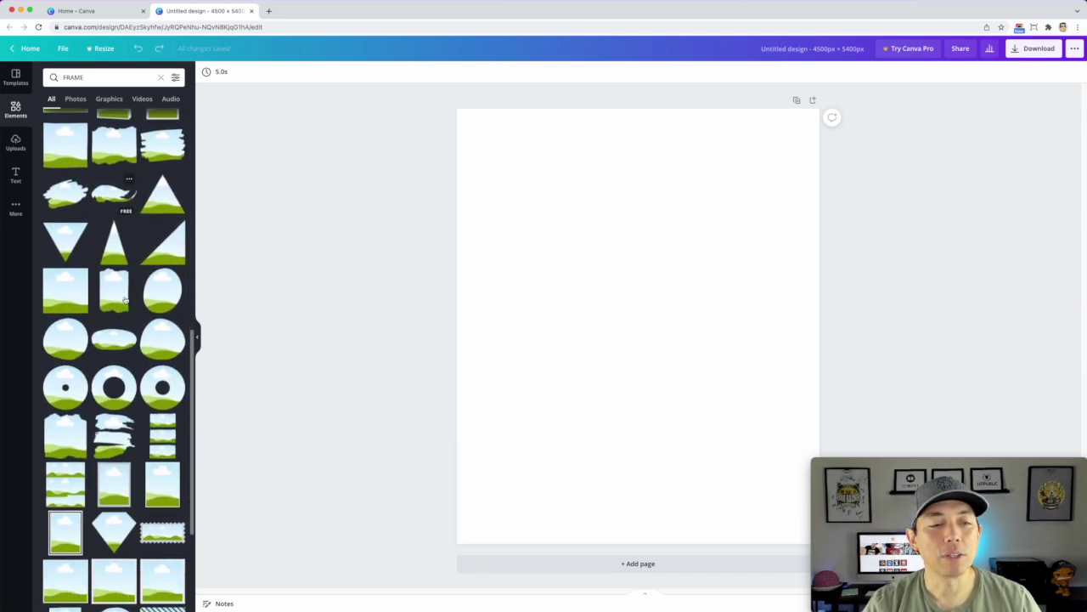
scroll(126, 299, "up", 1)
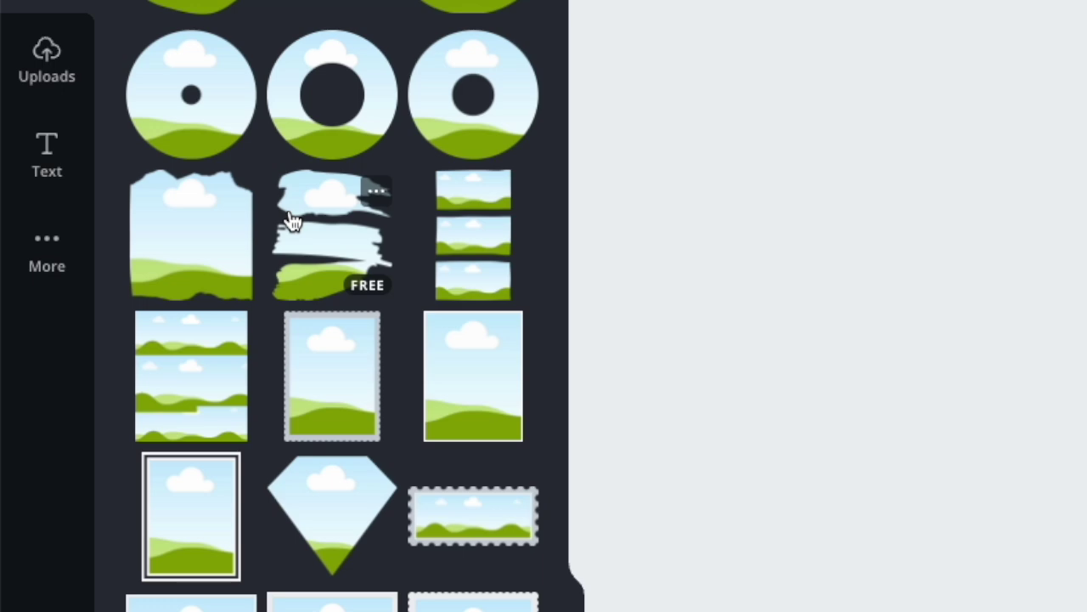
scroll(291, 221, "down", 15)
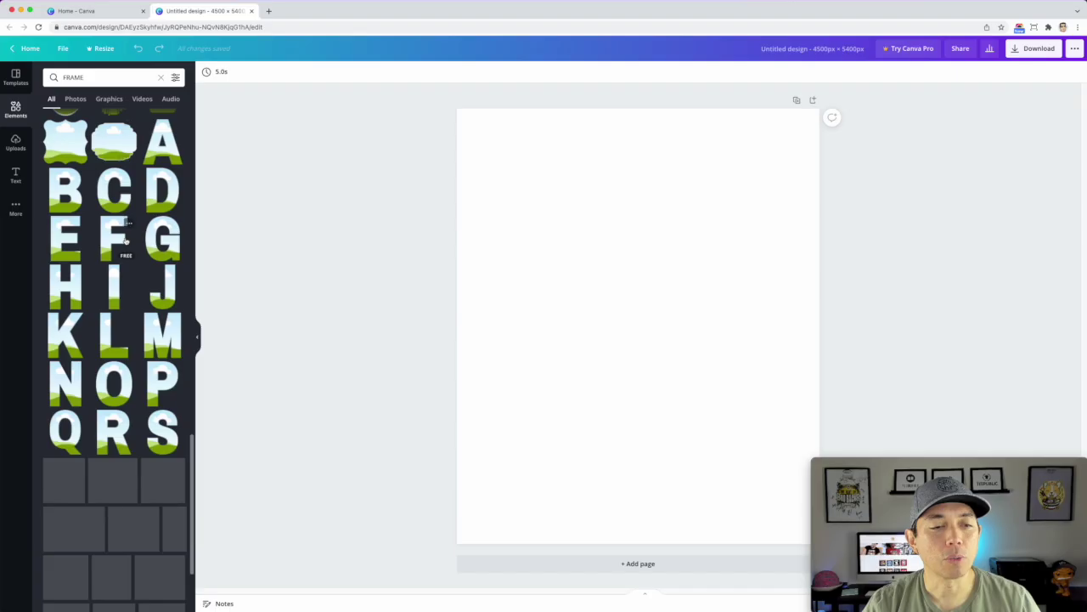
scroll(125, 241, "down", 3)
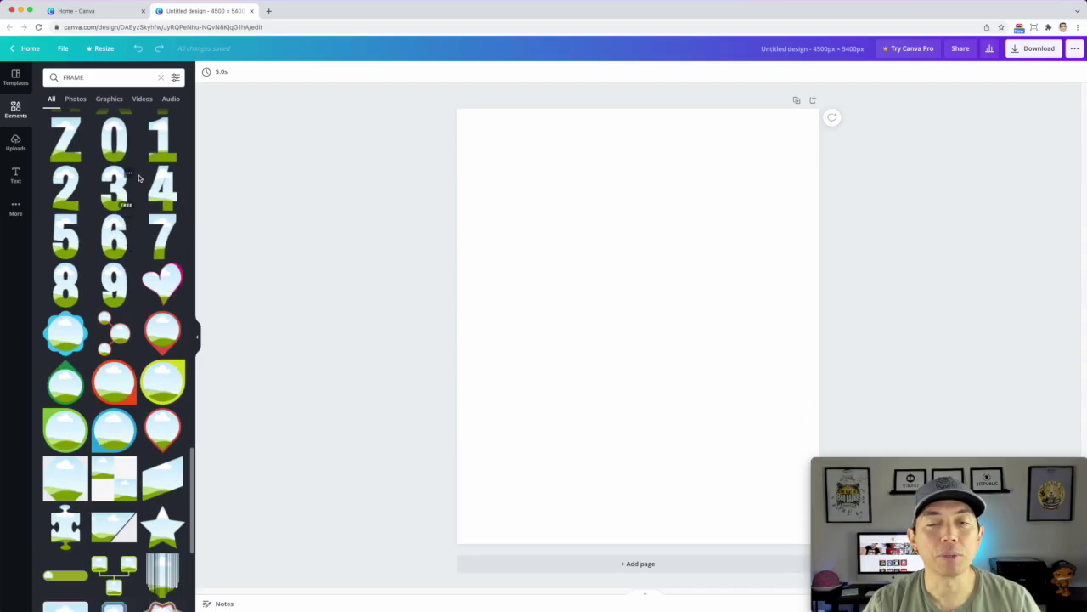
scroll(141, 188, "down", 8)
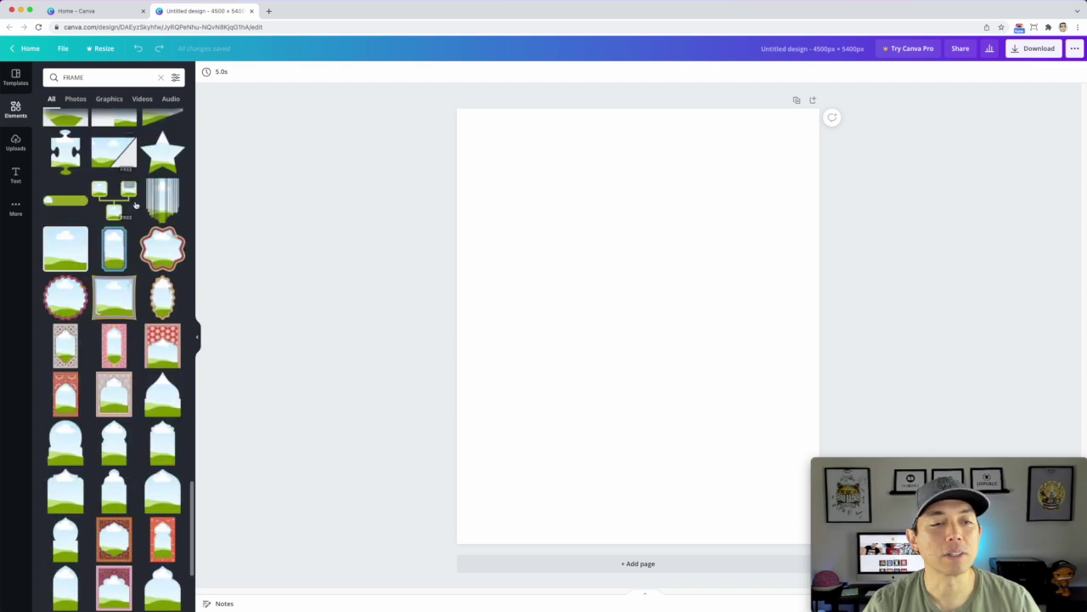
scroll(135, 205, "down", 6)
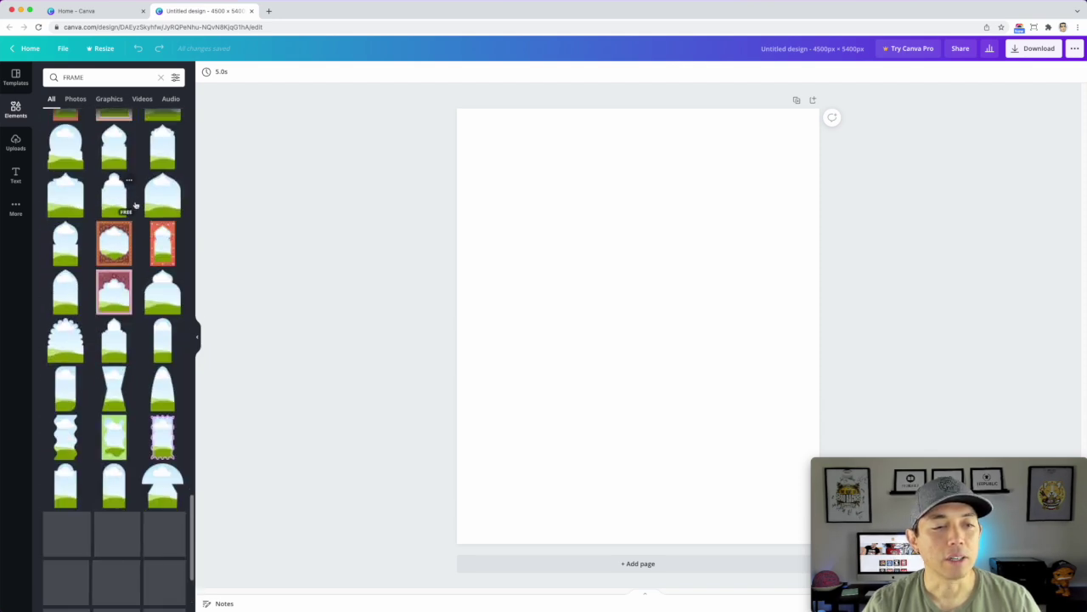
scroll(135, 205, "down", 8)
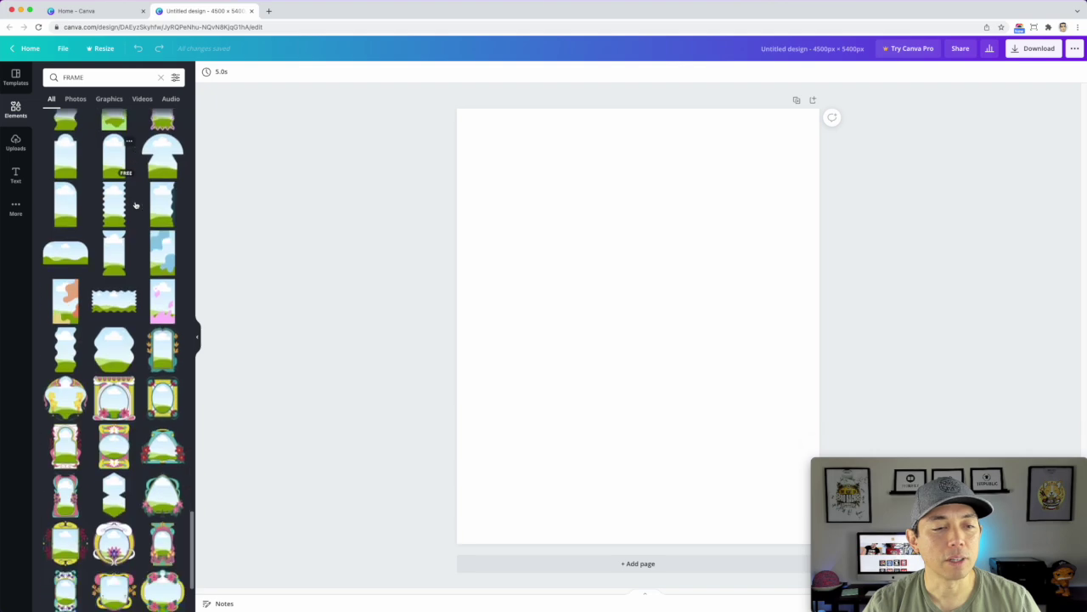
scroll(135, 205, "down", 9)
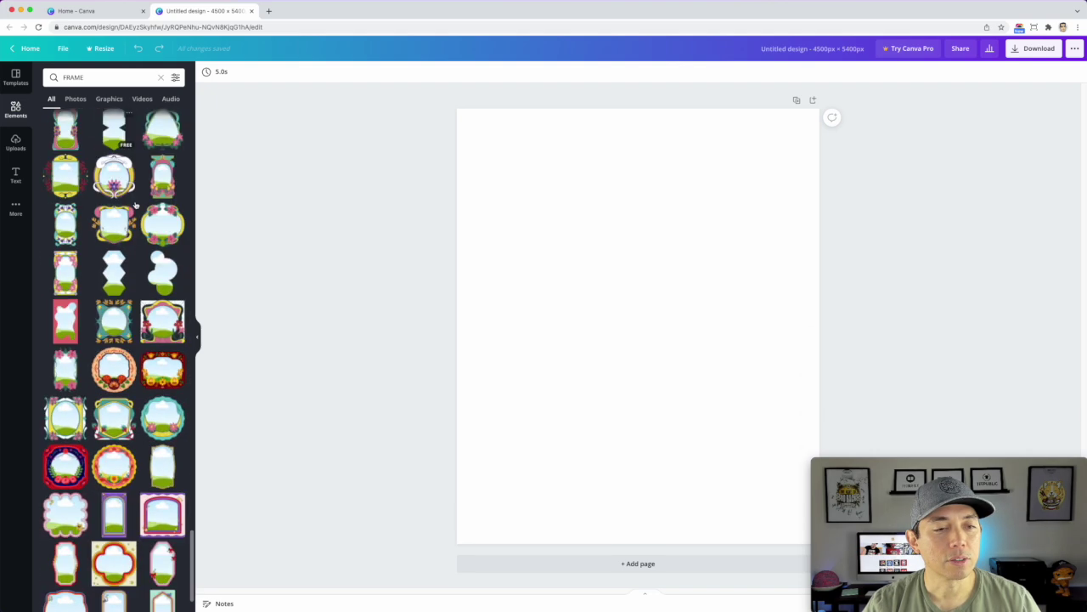
scroll(135, 205, "down", 2)
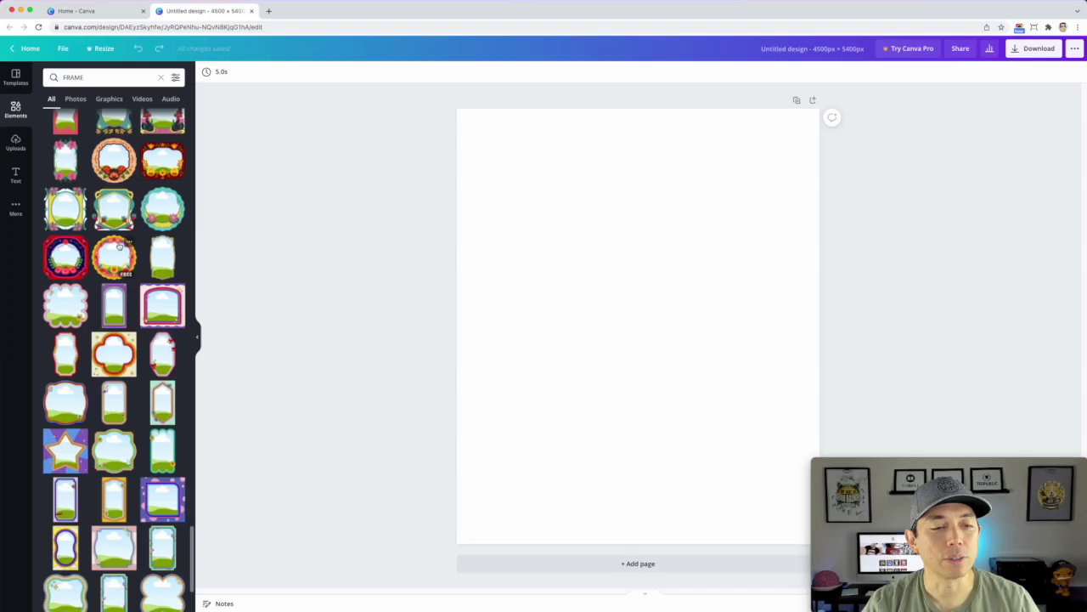
scroll(288, 231, "down", 5)
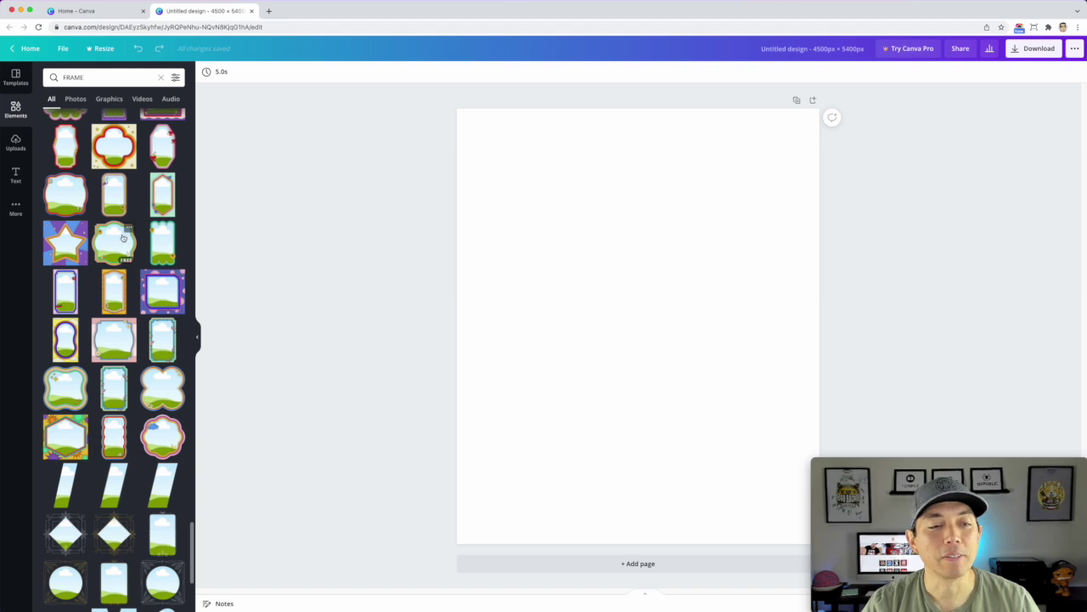
scroll(119, 231, "down", 5)
scroll(118, 231, "down", 3)
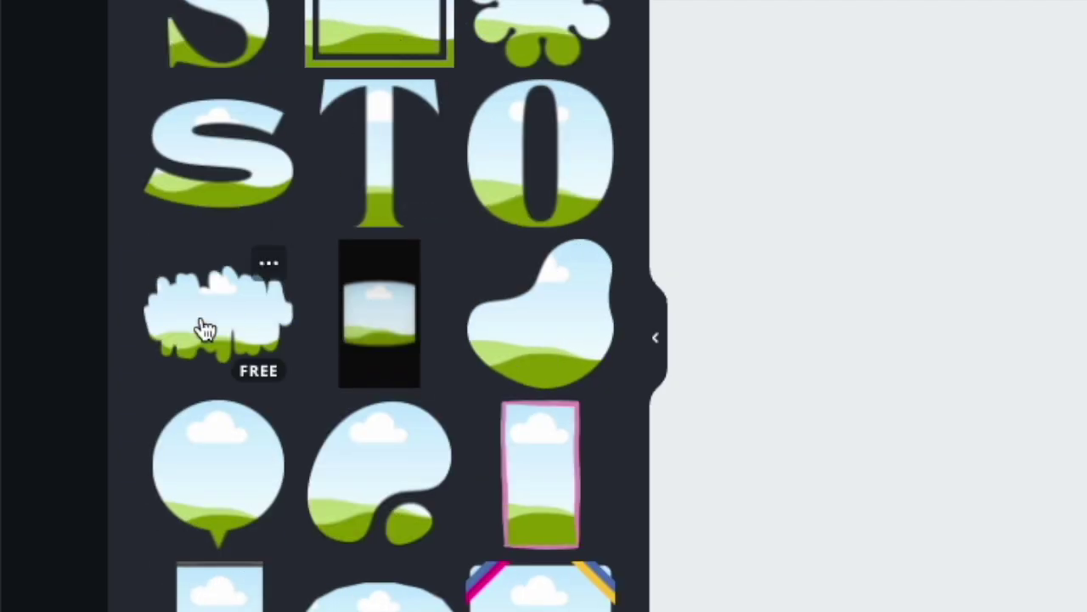
left_click(204, 329)
left_click_drag(648, 335, 603, 227)
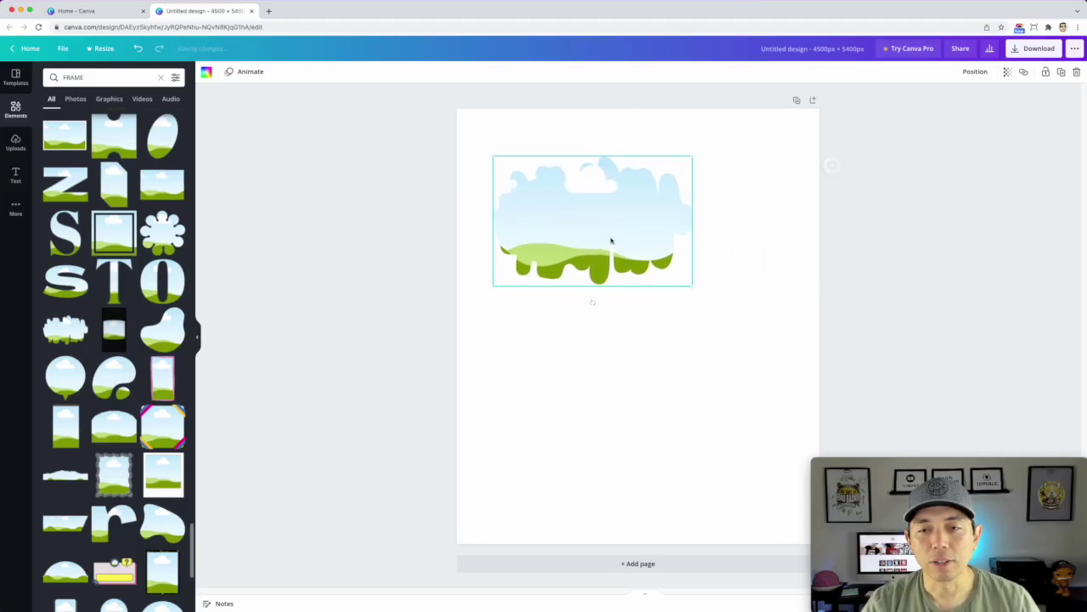
left_click_drag(708, 293, 808, 331)
left_click_drag(635, 271, 632, 282)
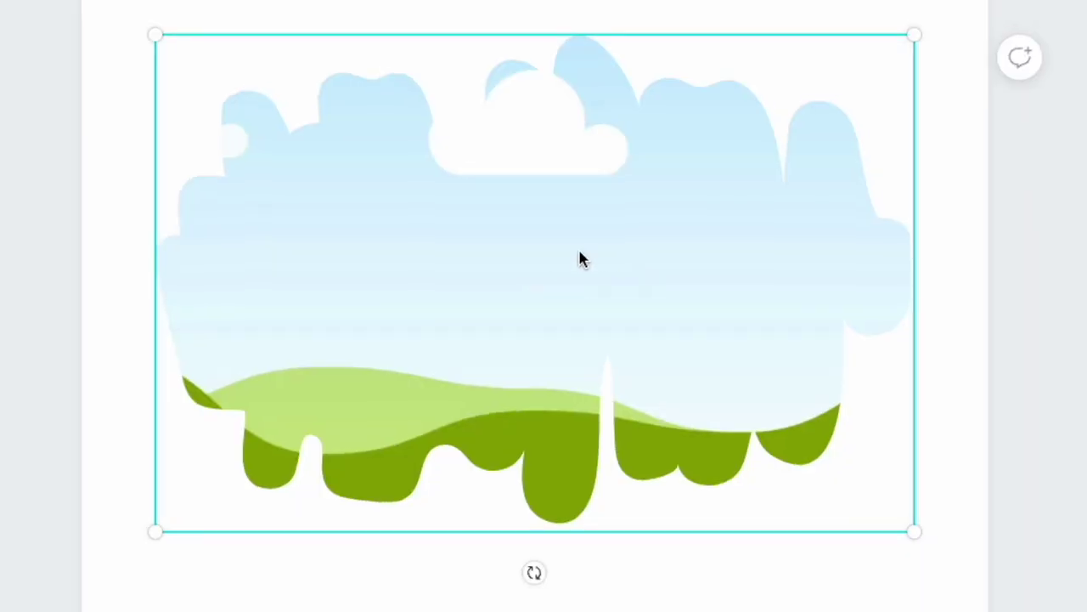
Duplicate the dripping frame downward over the original's lower part and fill the copy with light blue #DFF4FF sampled from the frame's sky
left_click_drag(579, 251, 581, 336)
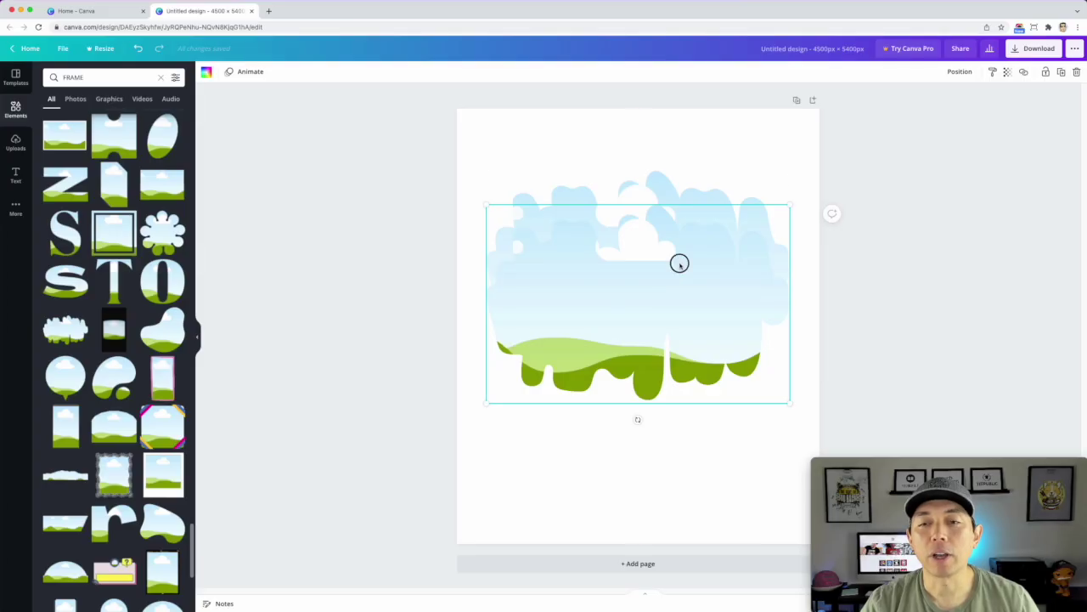
left_click_drag(680, 263, 679, 341)
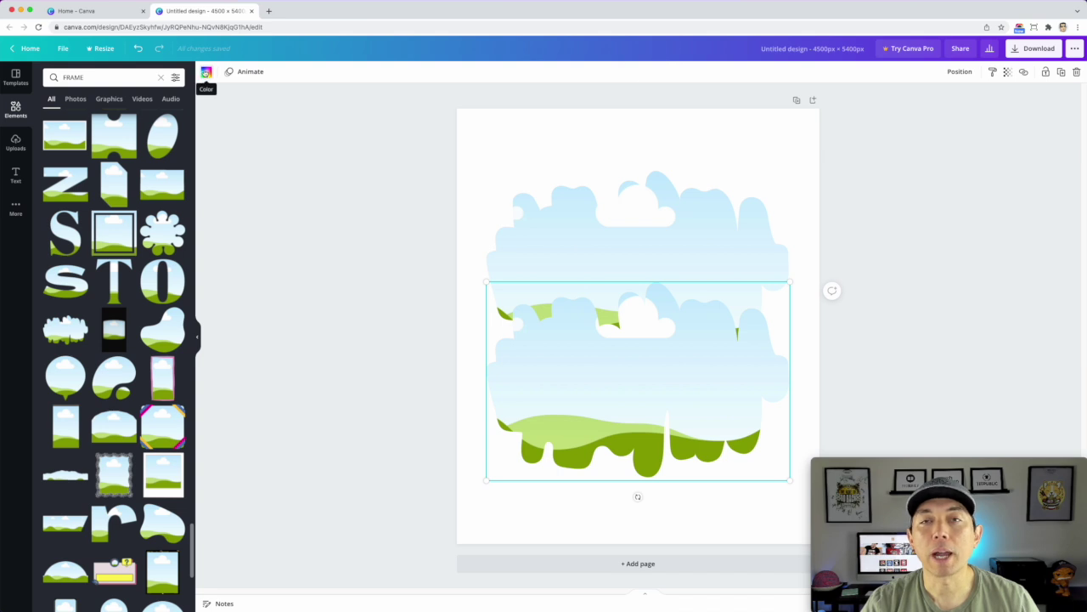
left_click(206, 72)
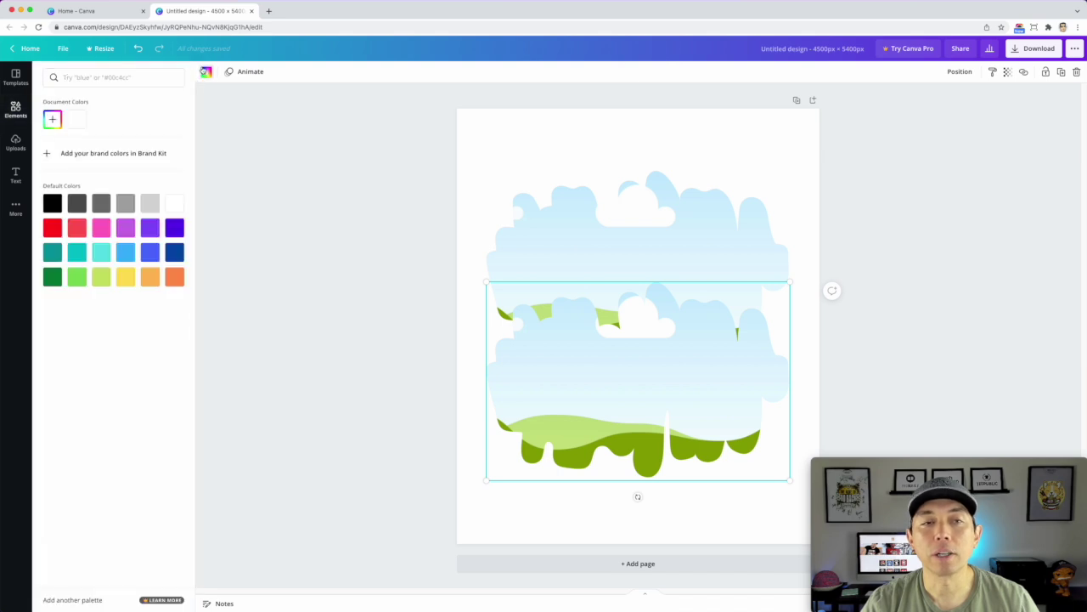
left_click(49, 117)
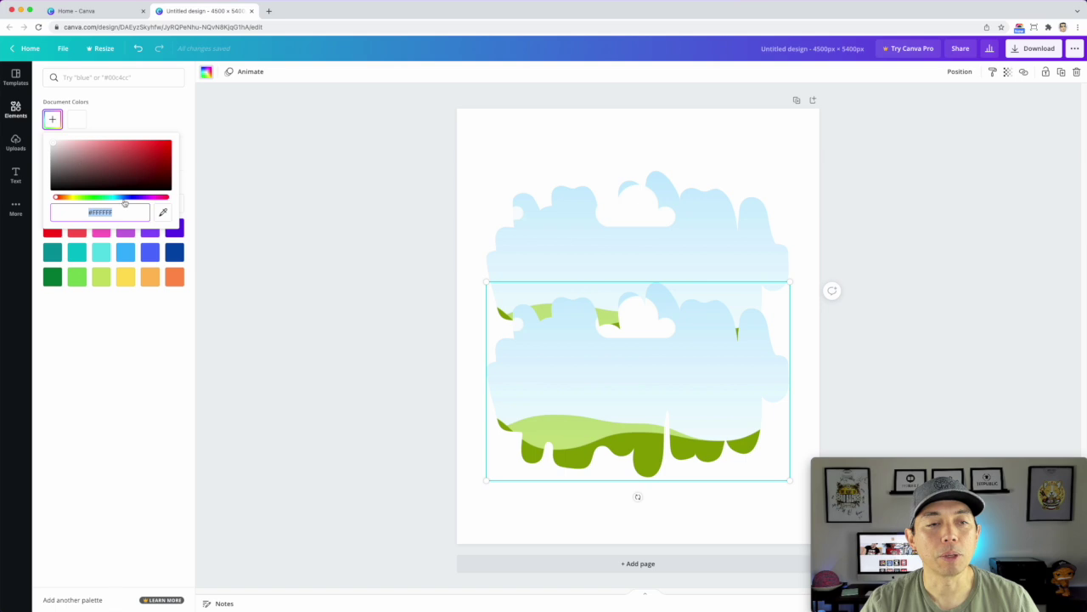
left_click(162, 213)
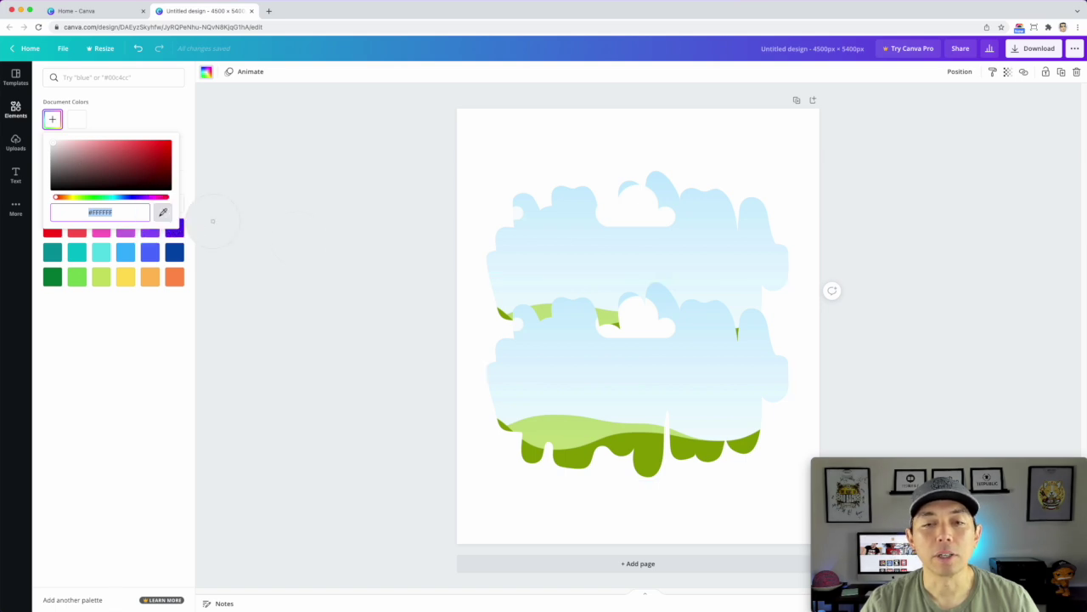
left_click(696, 251)
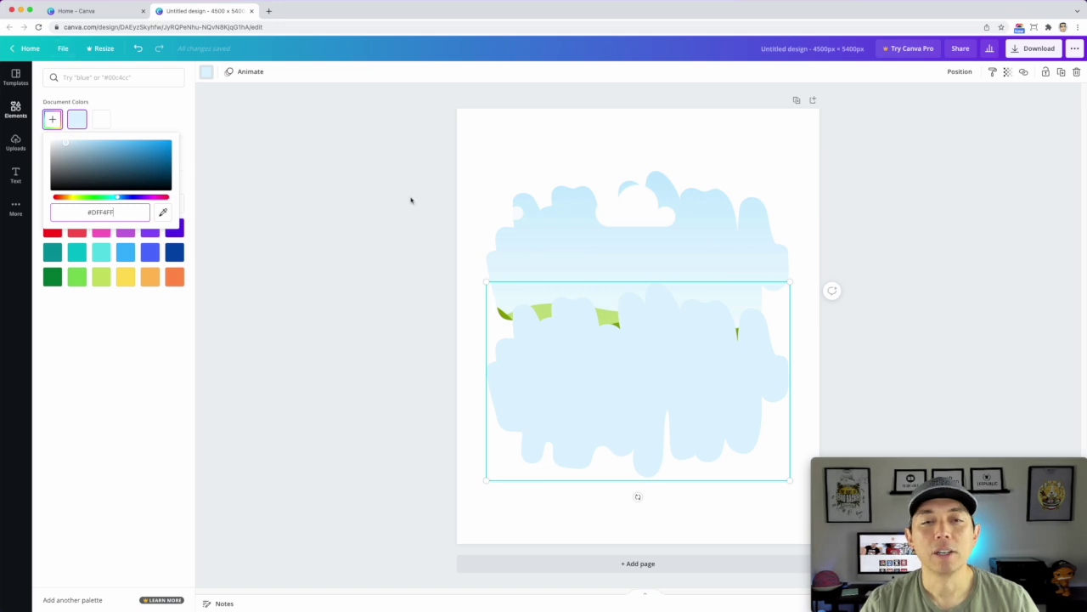
left_click(206, 71)
Search the design elements for ANIME and limit the results to graphics
double_click(89, 78)
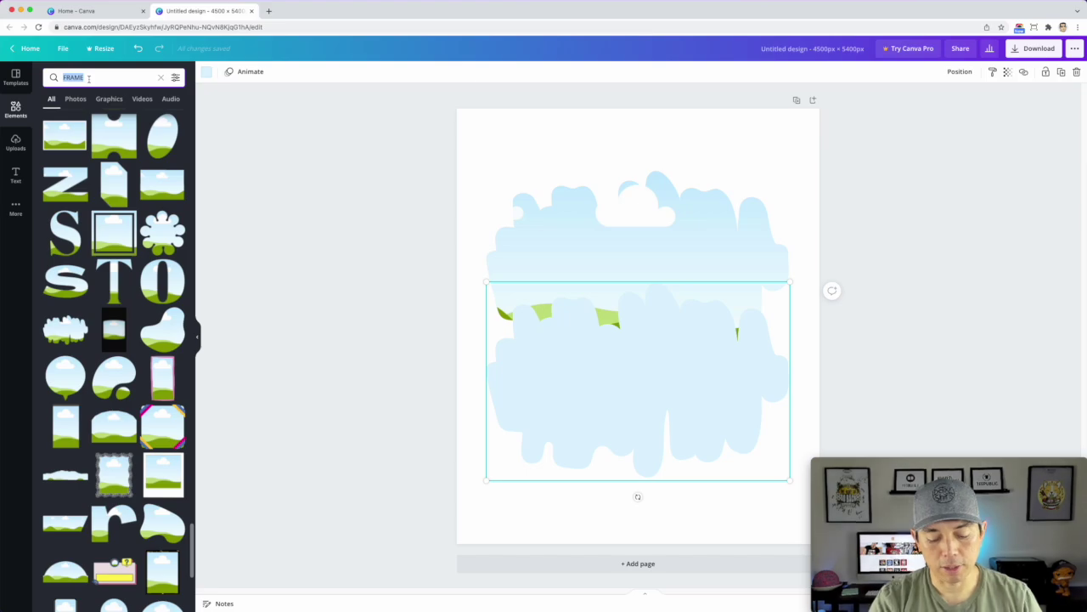
type("ANIME")
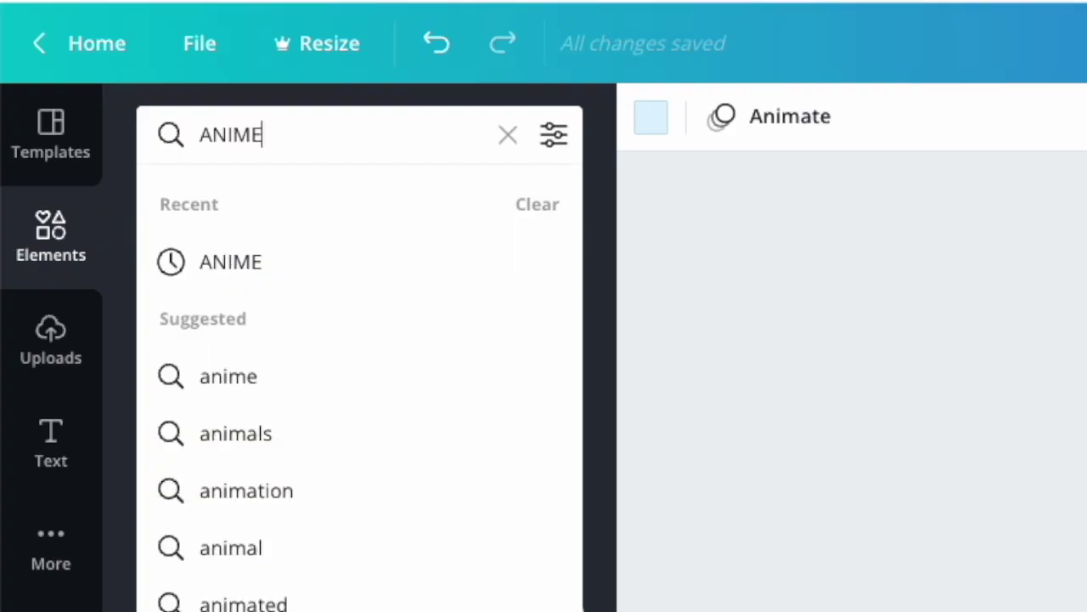
key("Return")
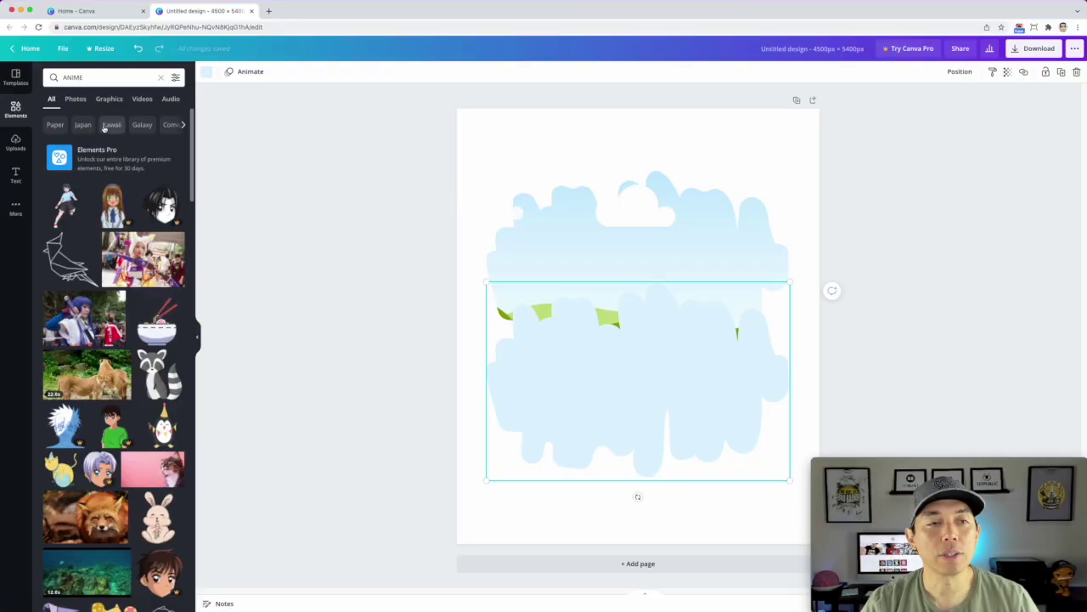
left_click(107, 100)
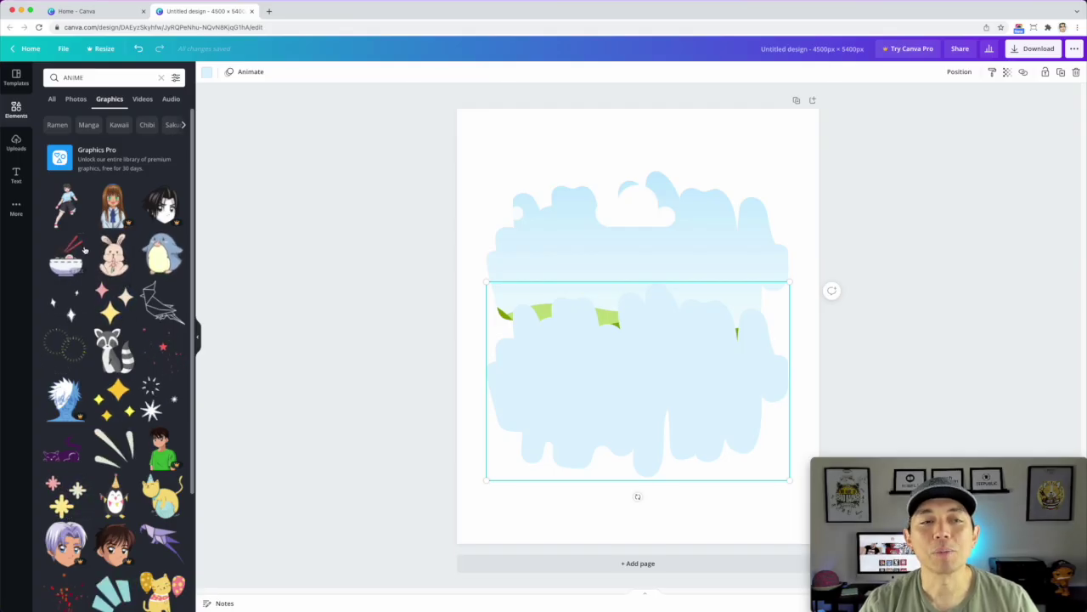
Fill the upper dripping frame with the graphic of the running anime character in a blue shirt and dark shorts, and select it
left_click_drag(68, 204, 567, 244)
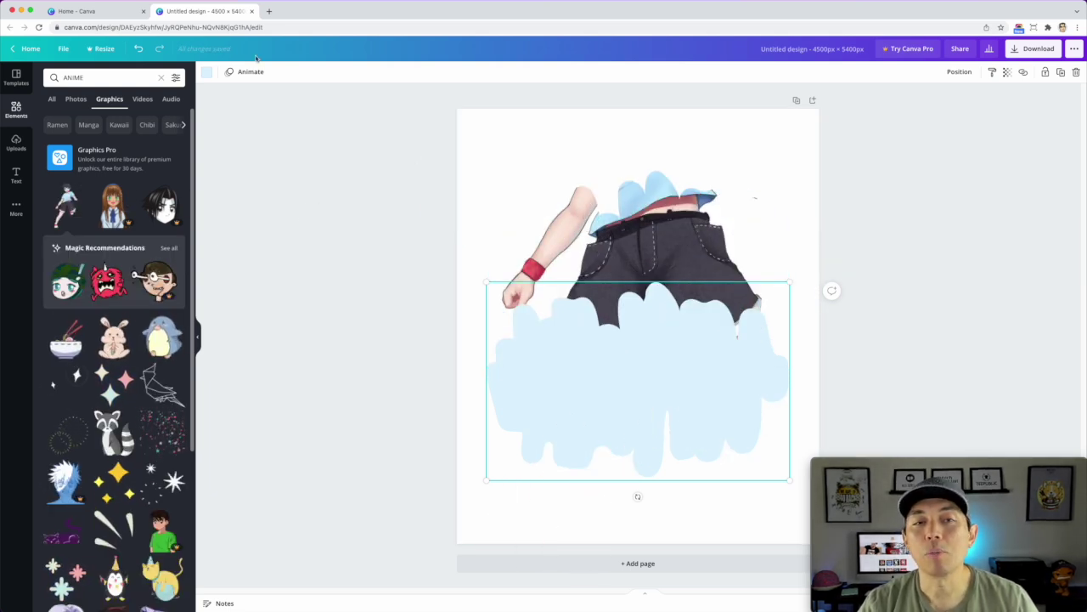
left_click(671, 221)
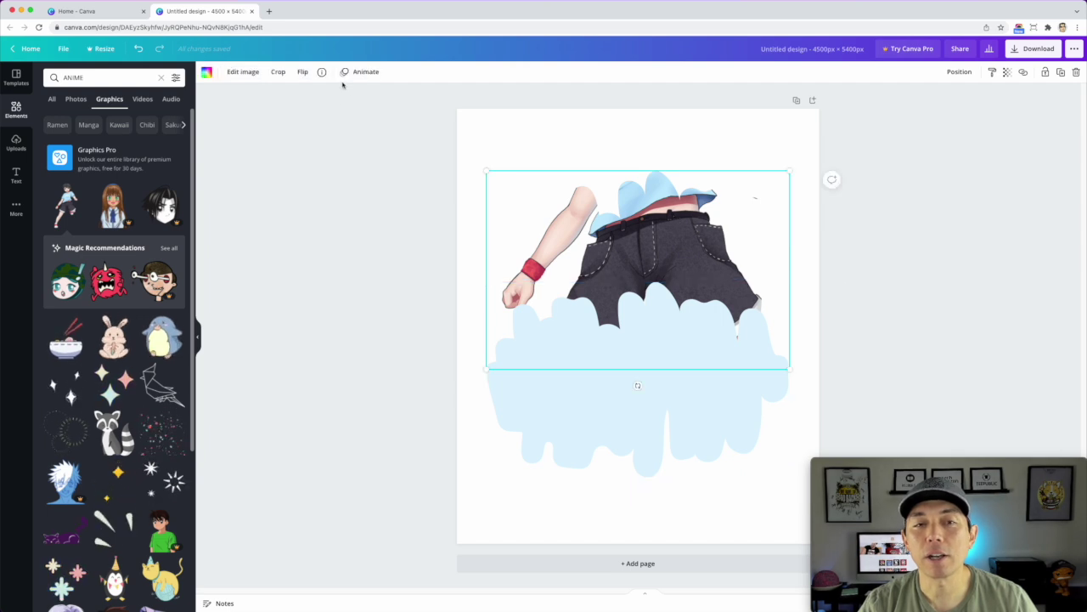
Enlarge the anime character inside the upper dripping frame and reposition it downward so the head and shoulders fill the frame
double_click(690, 219)
left_click_drag(677, 198, 625, 393)
left_click_drag(486, 171, 335, 110)
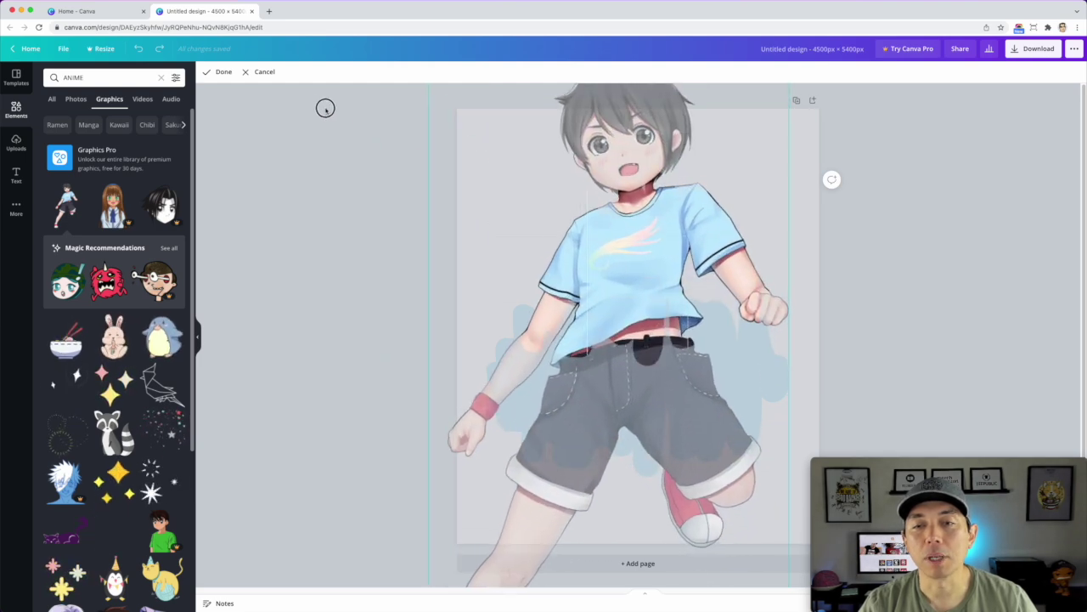
left_click_drag(630, 202, 688, 324)
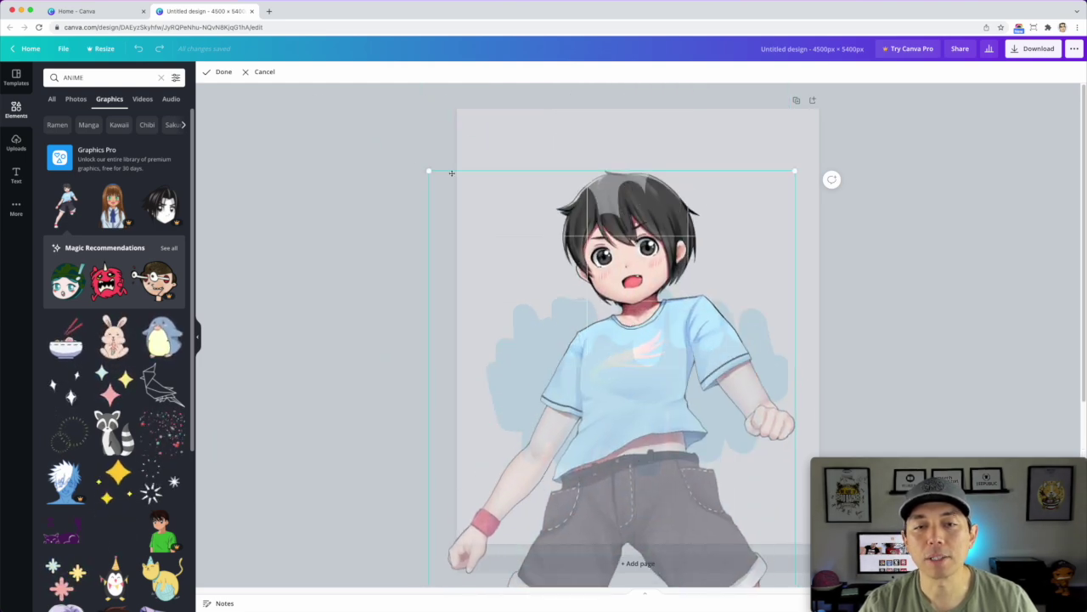
left_click_drag(428, 171, 339, 136)
left_click_drag(638, 223, 657, 280)
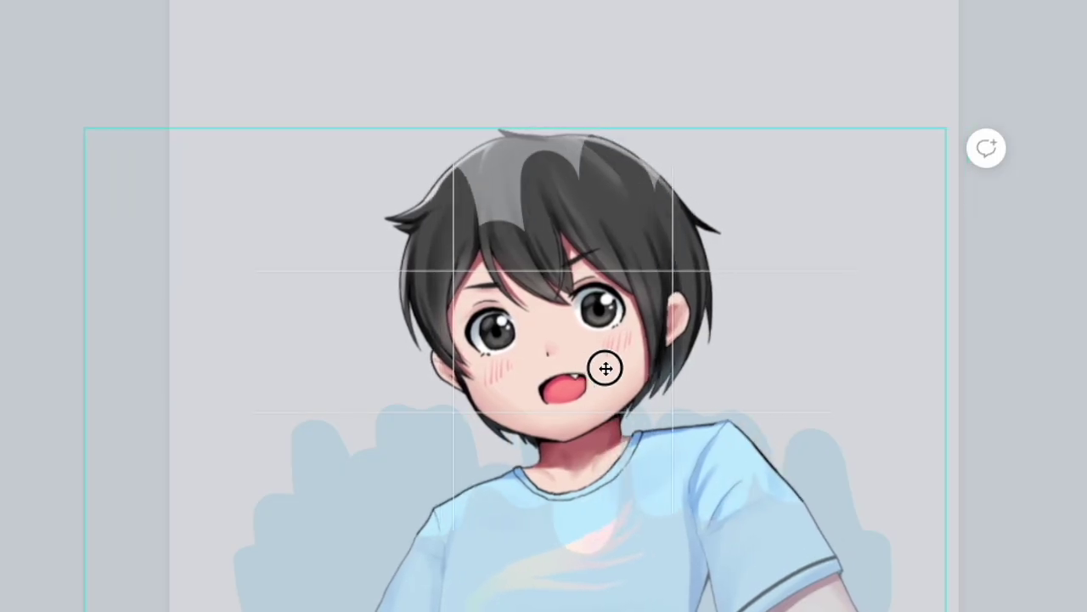
left_click_drag(606, 368, 610, 396)
left_click_drag(87, 113, 49, 31)
left_click_drag(578, 274, 598, 350)
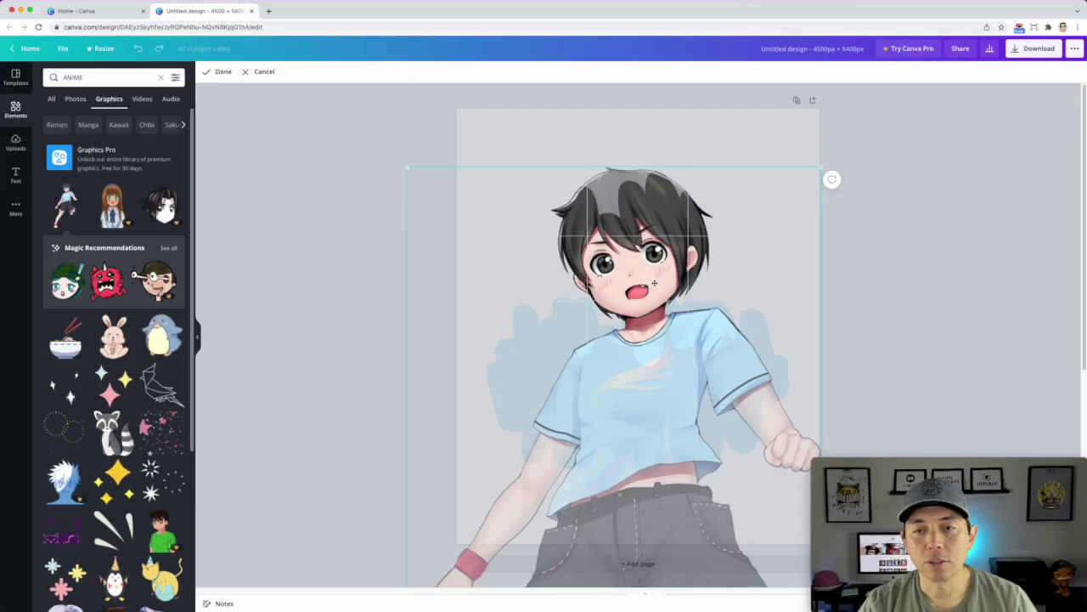
left_click(733, 128)
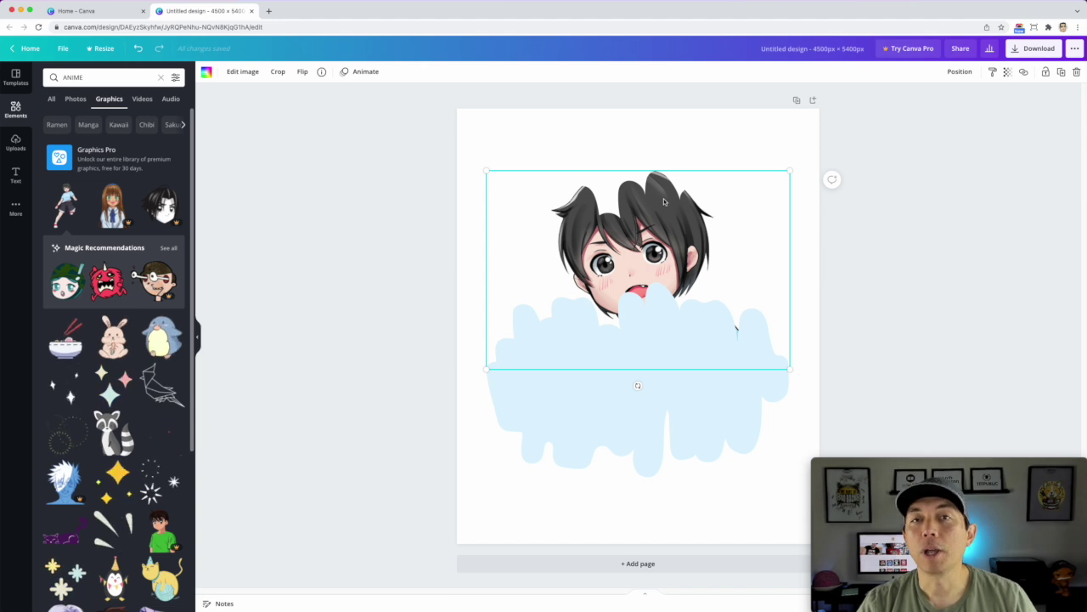
Send the light blue dripping shape behind the anime character frame and move it up to align exactly with that frame
left_click(680, 385)
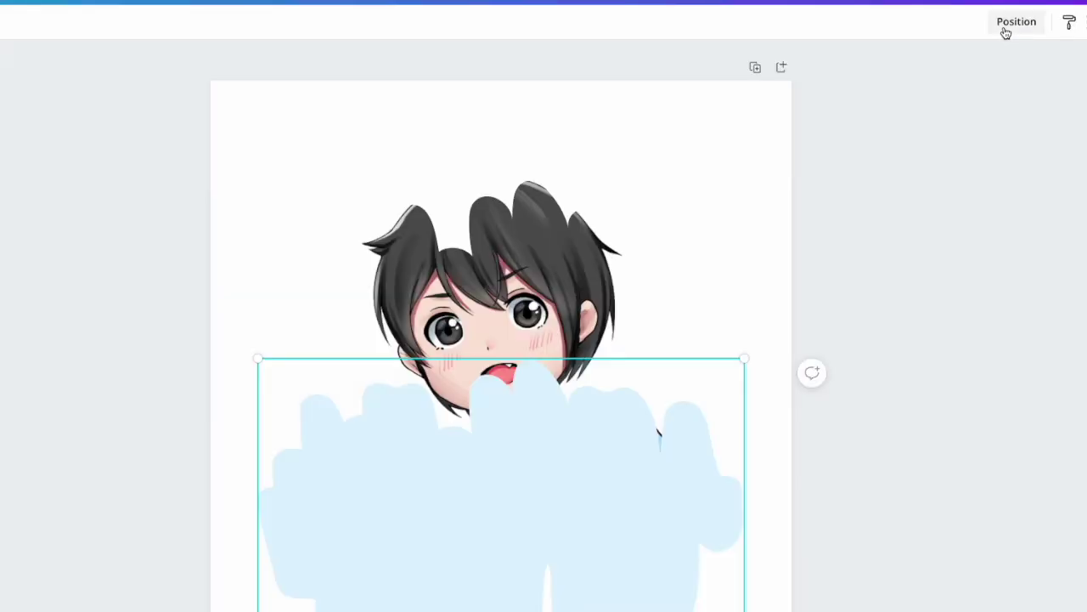
left_click(960, 71)
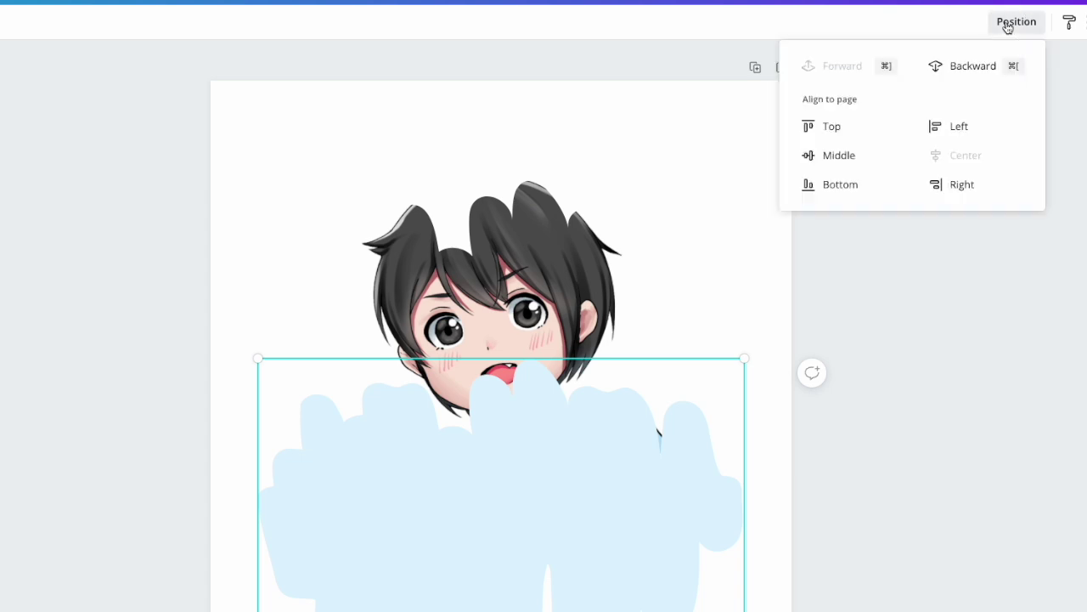
left_click(974, 67)
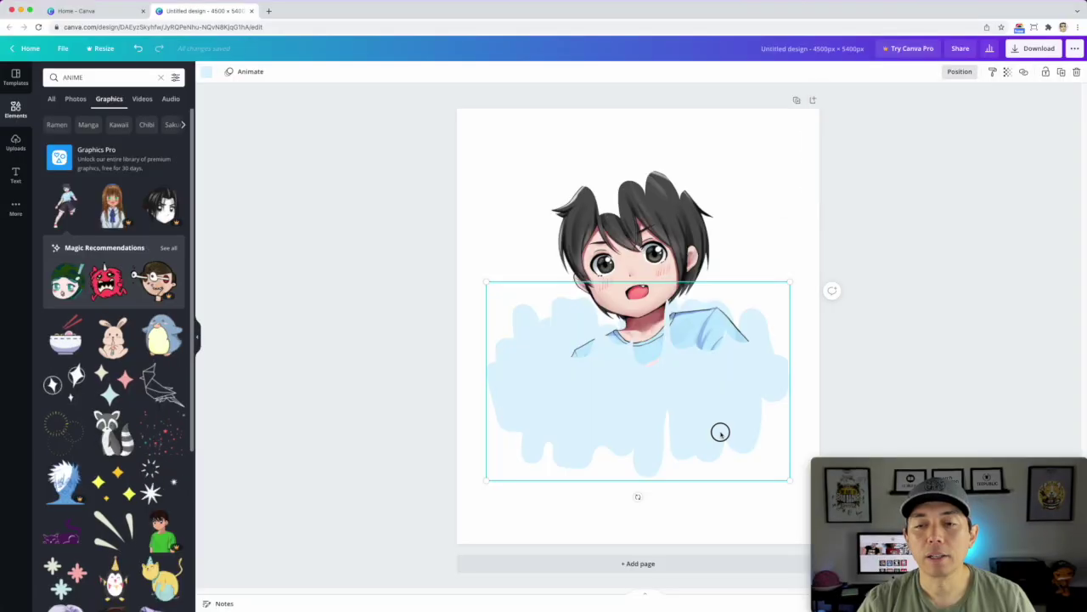
left_click_drag(632, 601, 631, 418)
left_click_drag(721, 318, 720, 319)
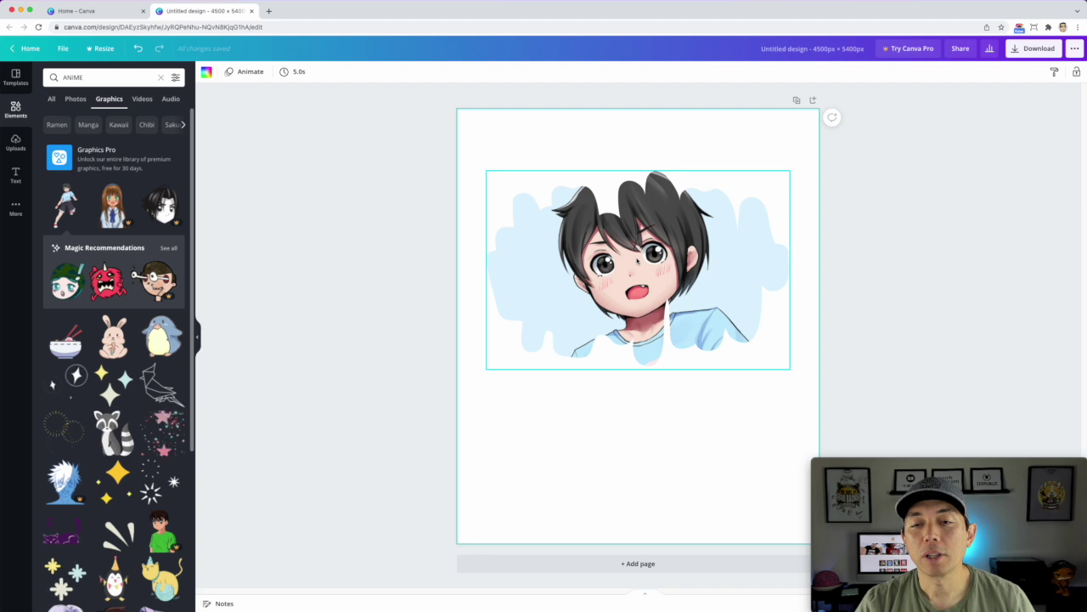
Recrop the anime character larger and shift it within the frame so the face fills most of the dripping shape's height
left_click(656, 238)
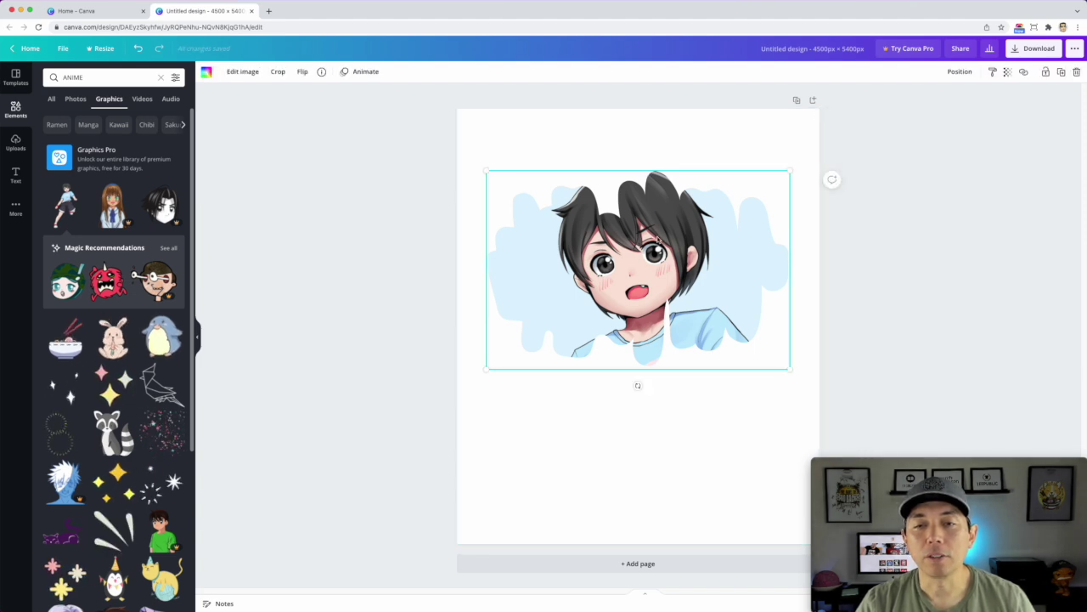
left_click(283, 71)
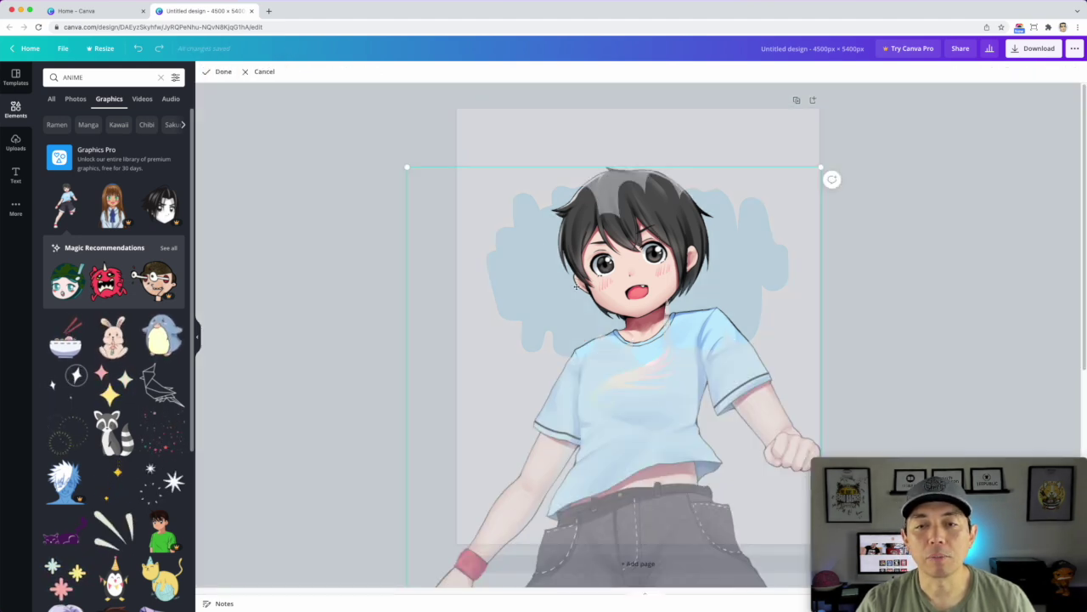
left_click_drag(396, 169, 183, 89)
left_click_drag(609, 338, 648, 436)
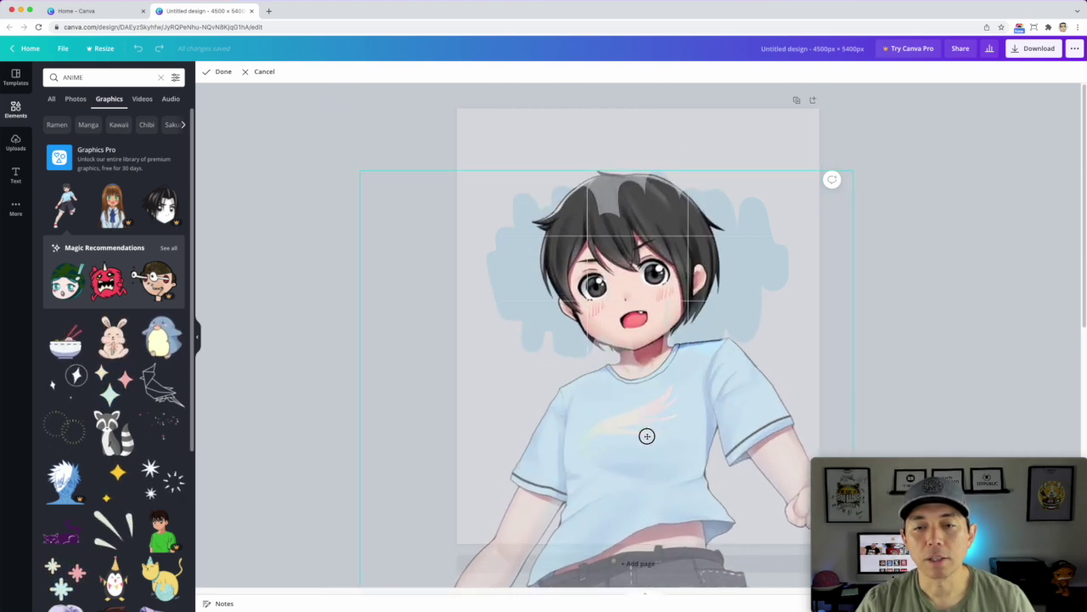
left_click_drag(362, 172, 305, 150)
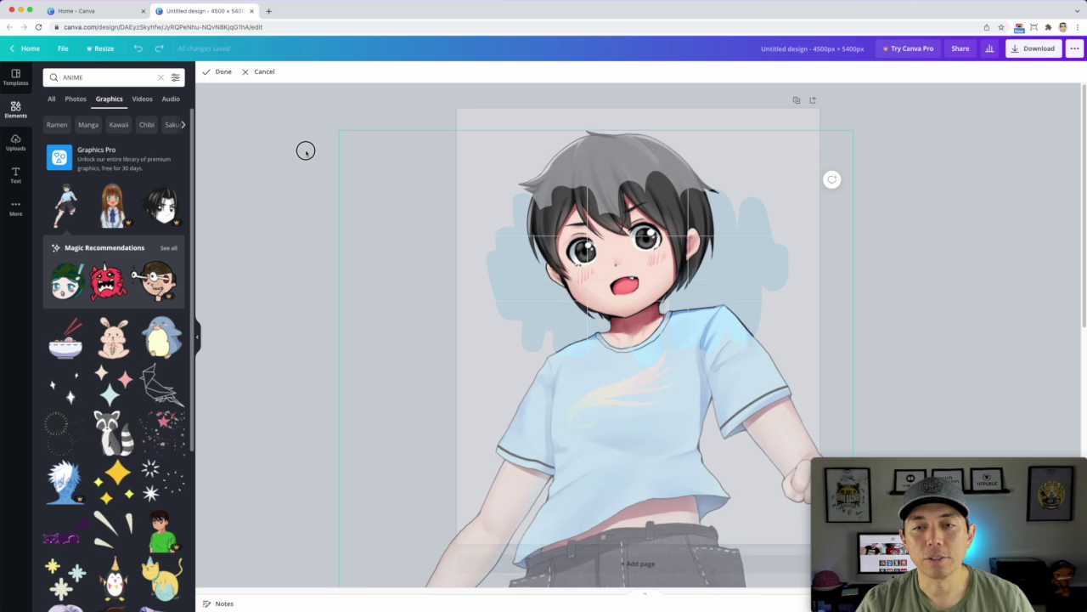
left_click_drag(643, 248, 654, 281)
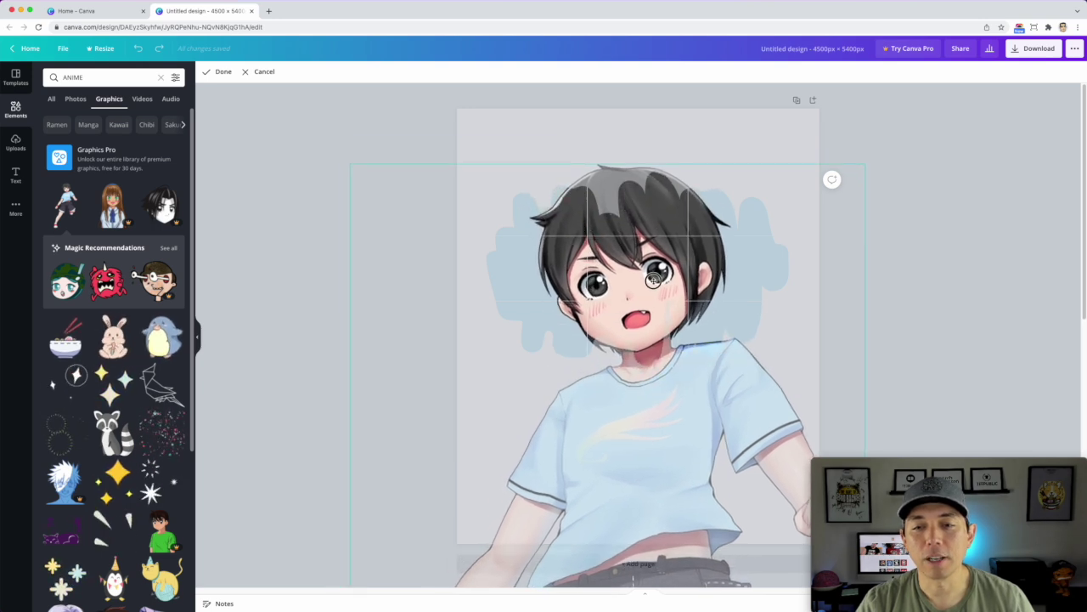
left_click(530, 146)
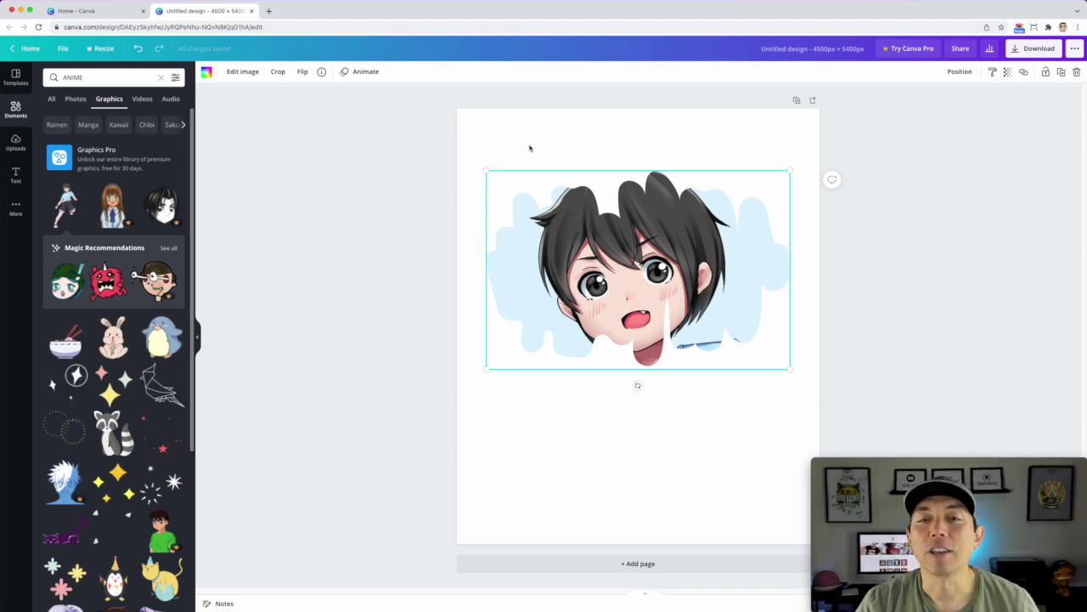
Set the page background to the near-black colour taken from the anime graphic's photo colours
left_click(418, 142)
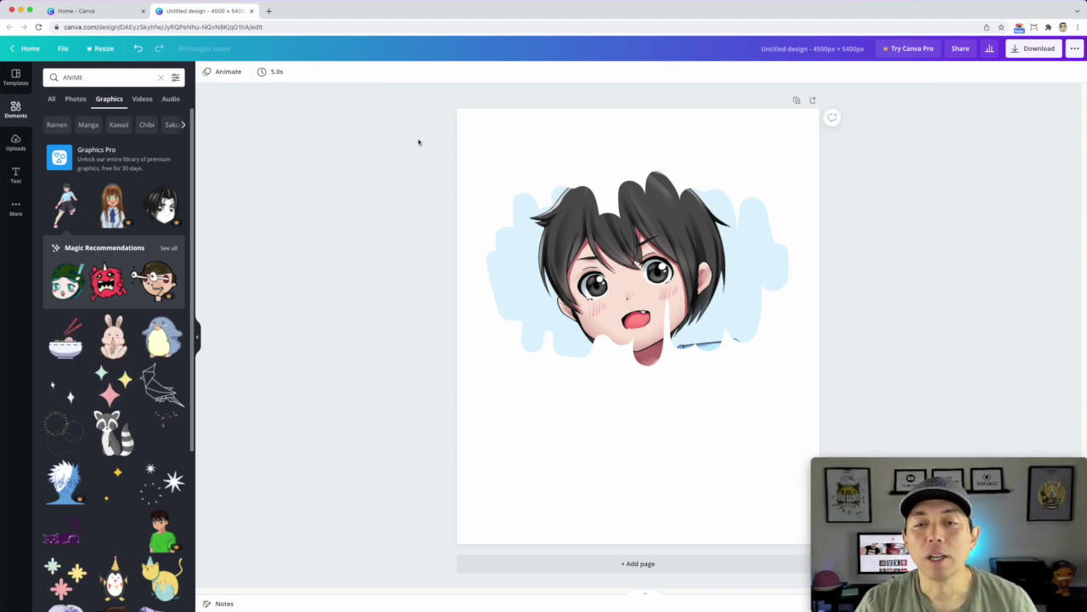
left_click(479, 120)
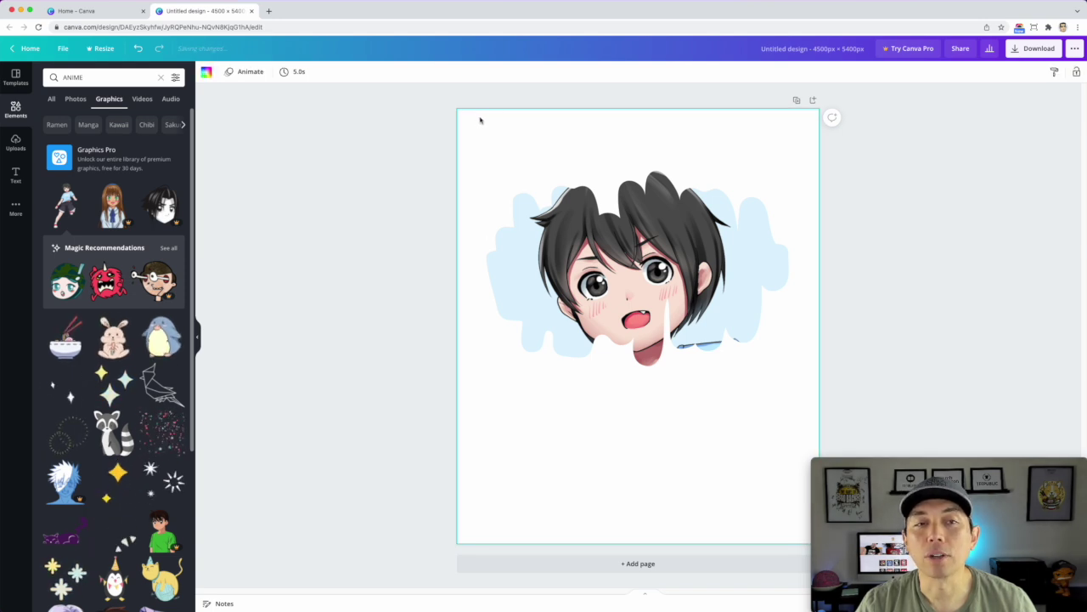
left_click(206, 71)
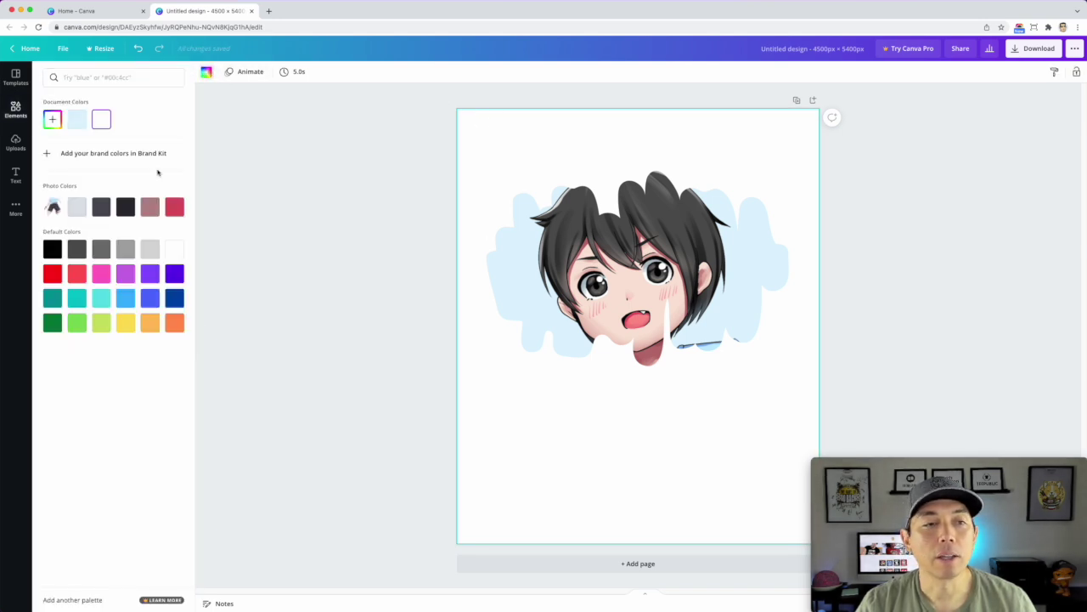
left_click(125, 208)
left_click(328, 137)
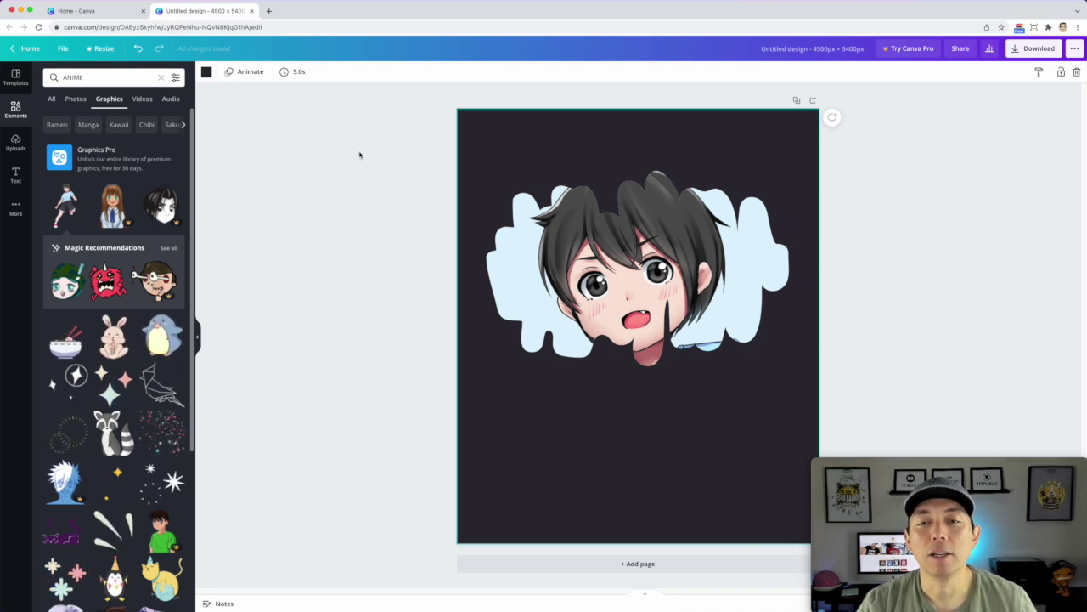
left_click(403, 134)
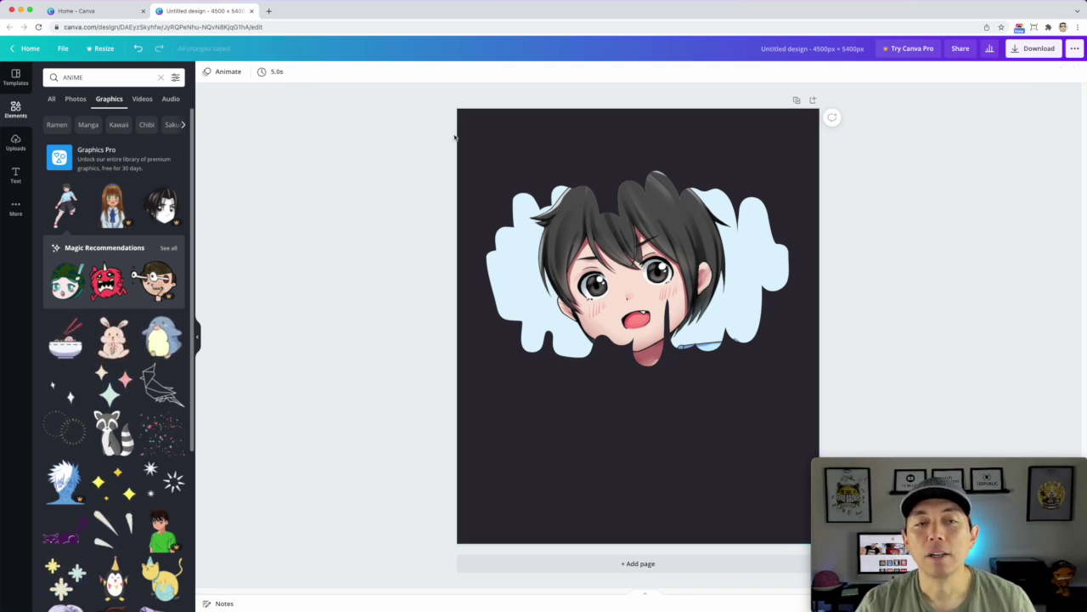
Add a heading reading "I JUST" and move it to the empty area just below the character
left_click(15, 175)
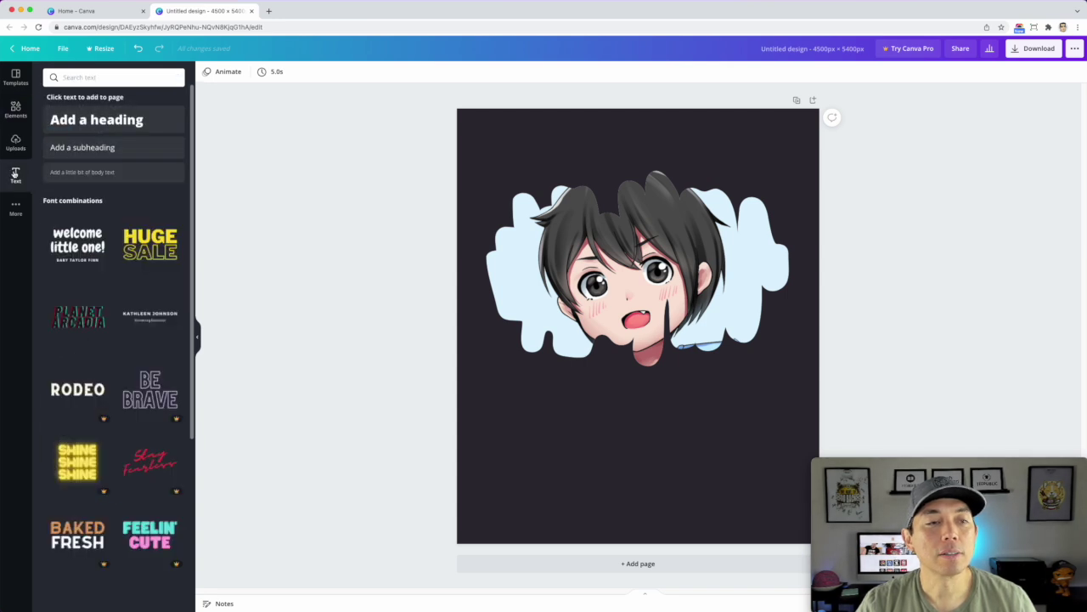
left_click(93, 122)
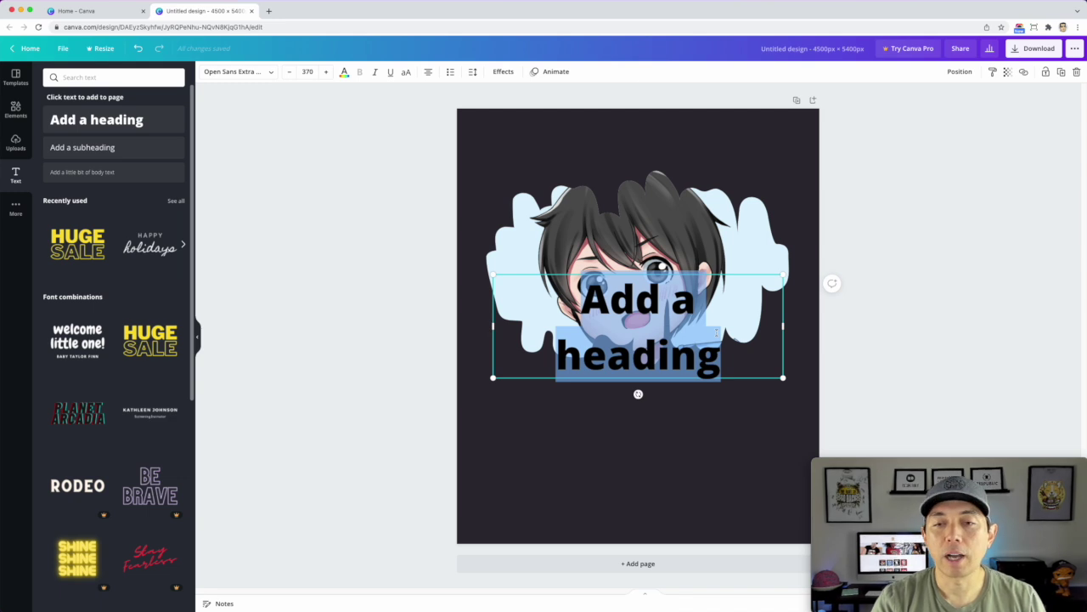
type("I JUS")
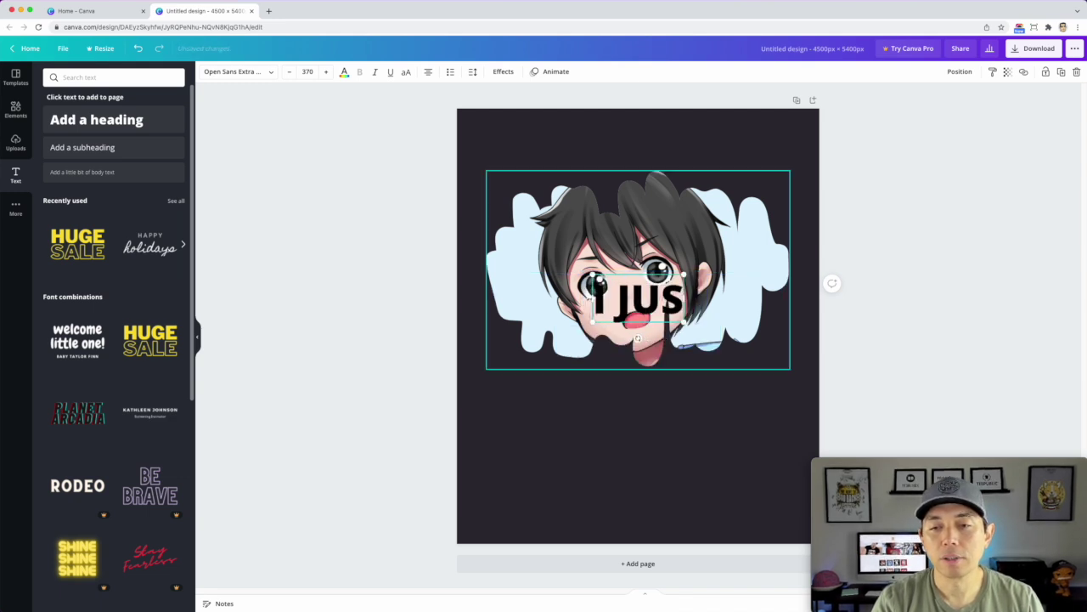
type("T")
left_click(793, 322)
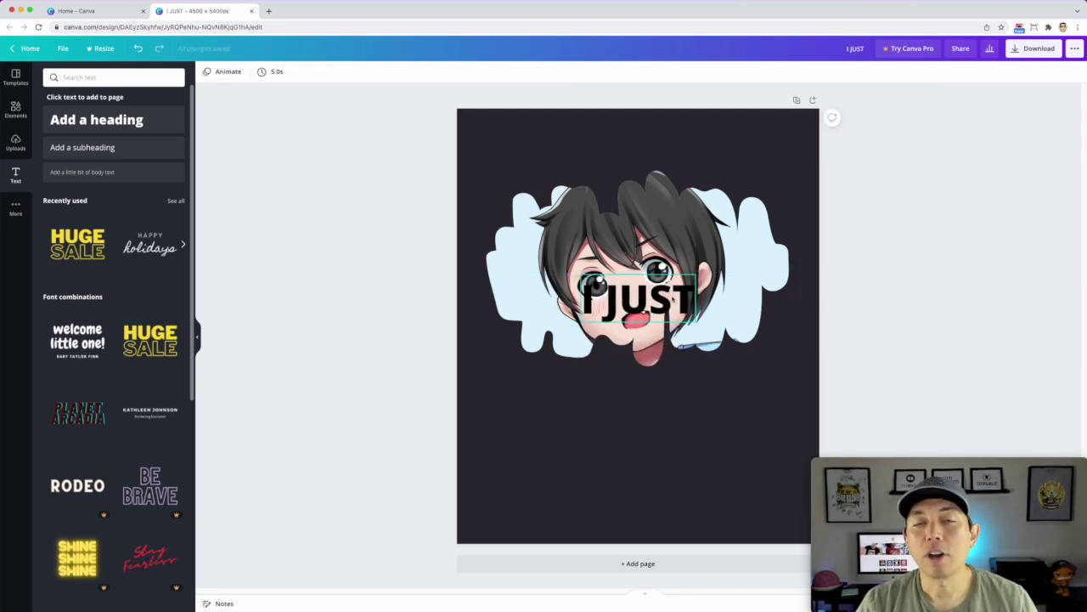
left_click_drag(659, 296, 486, 312)
Change the "I JUST" heading's font to Lazydog
double_click(660, 401)
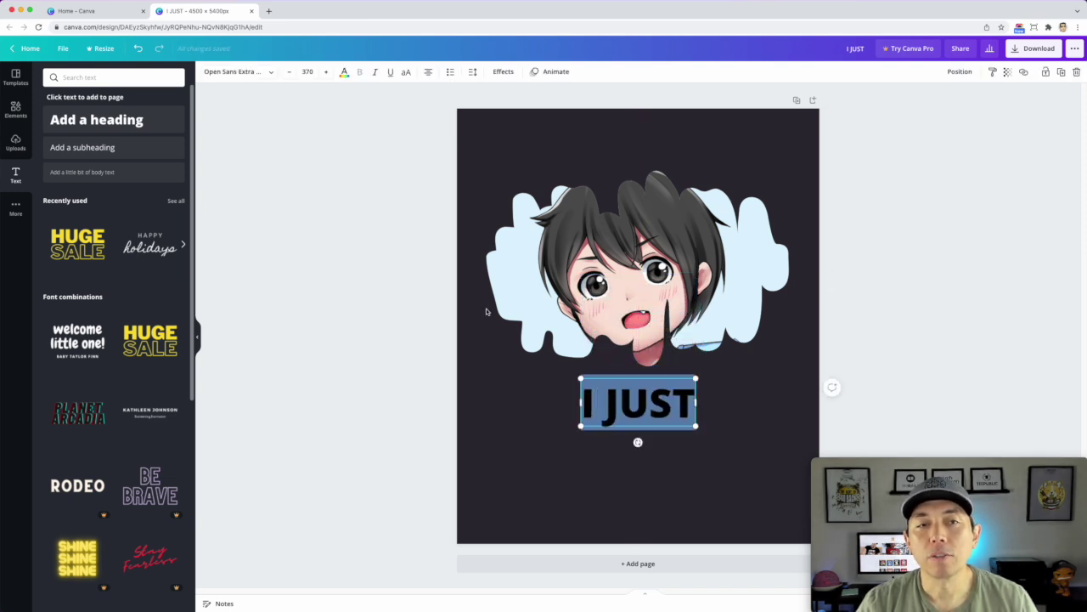
left_click(232, 72)
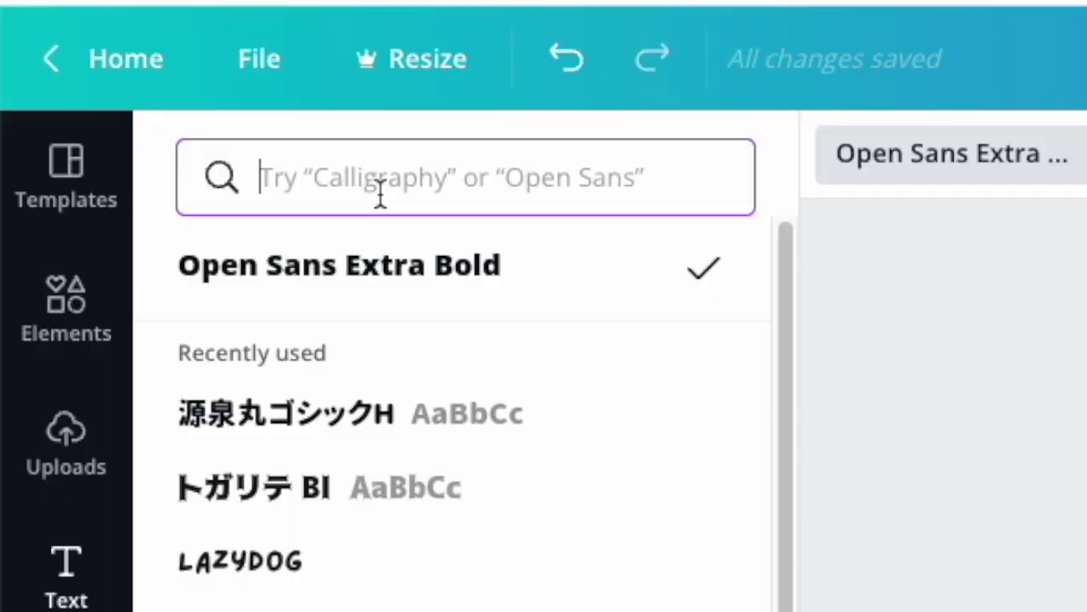
type("LAZY")
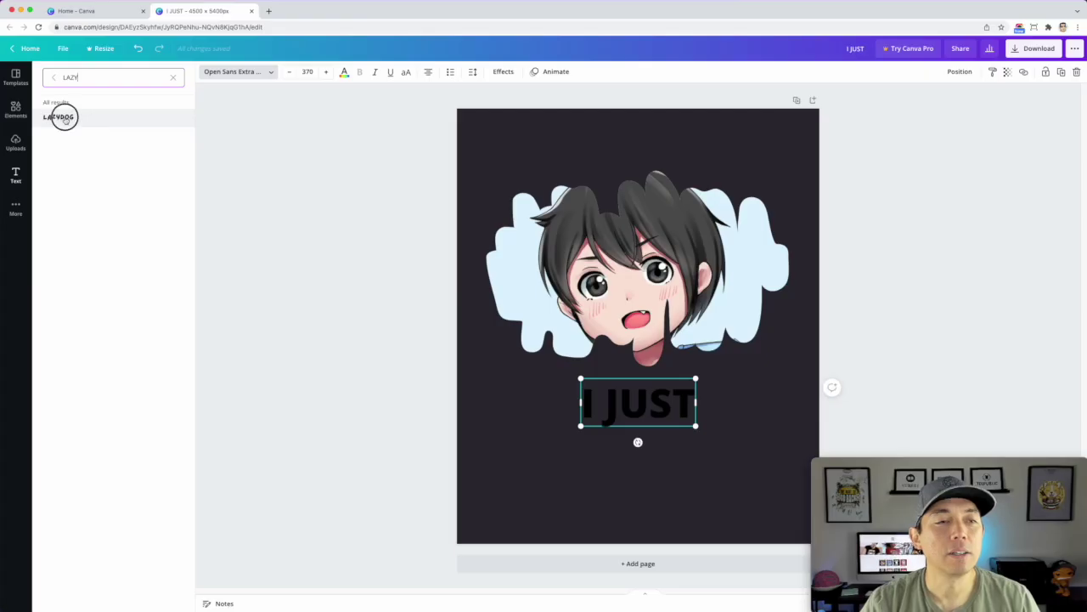
left_click(240, 338)
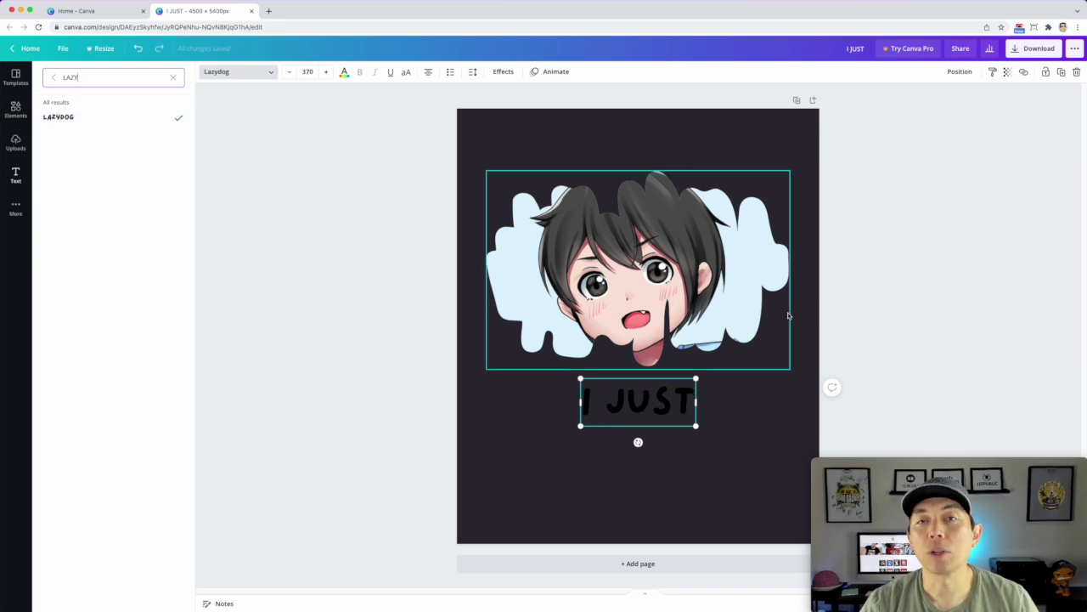
key("Escape")
Colour the "I JUST" heading white and move it above the character, near the page's upper edge
triple_click(648, 406)
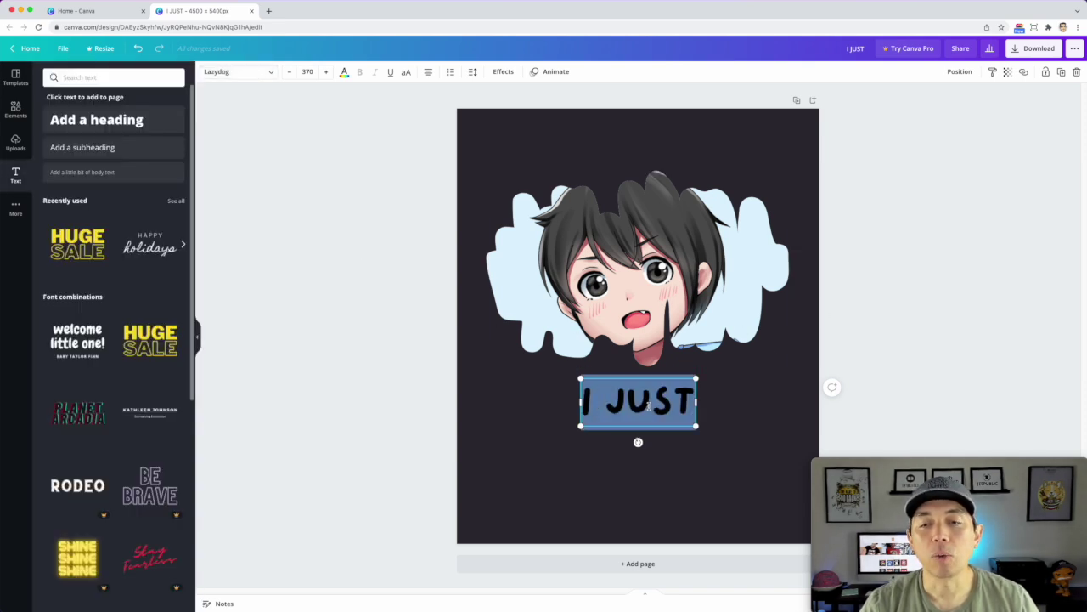
left_click(344, 73)
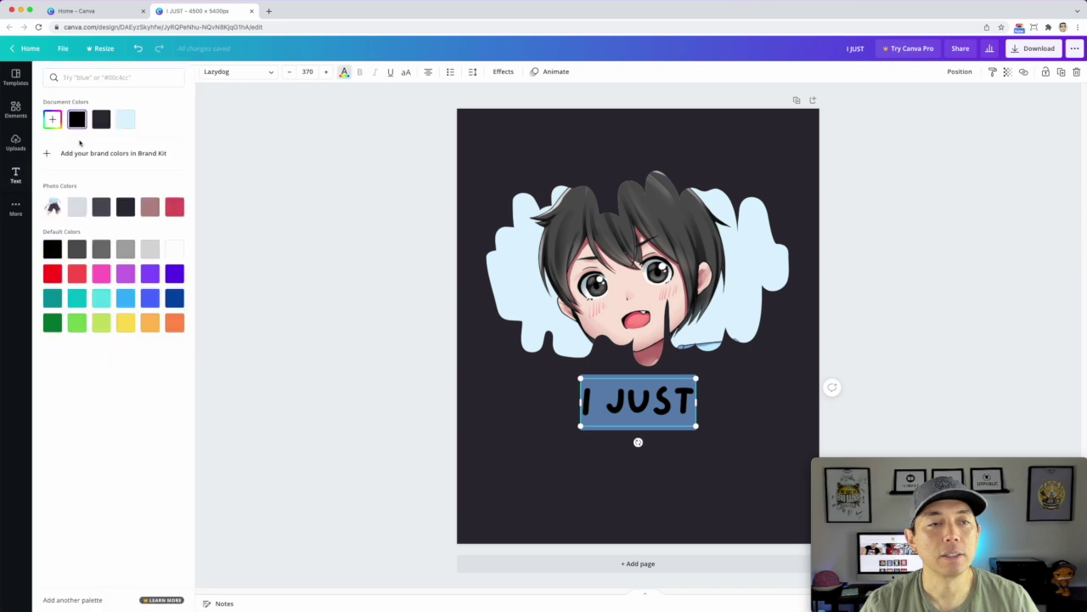
left_click(174, 248)
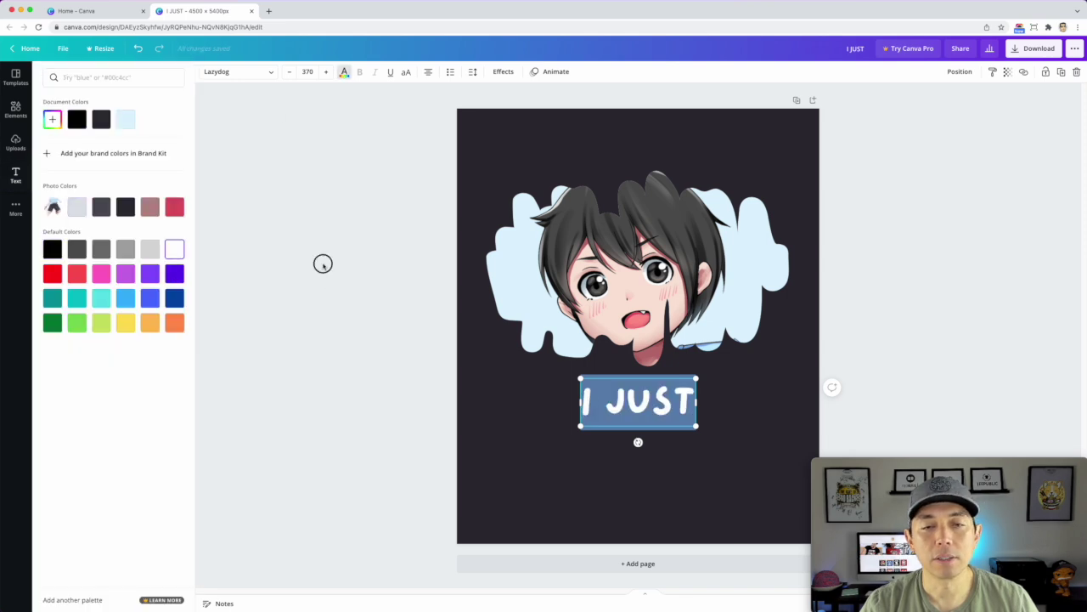
key("Escape")
left_click_drag(662, 407, 659, 146)
left_click(832, 372)
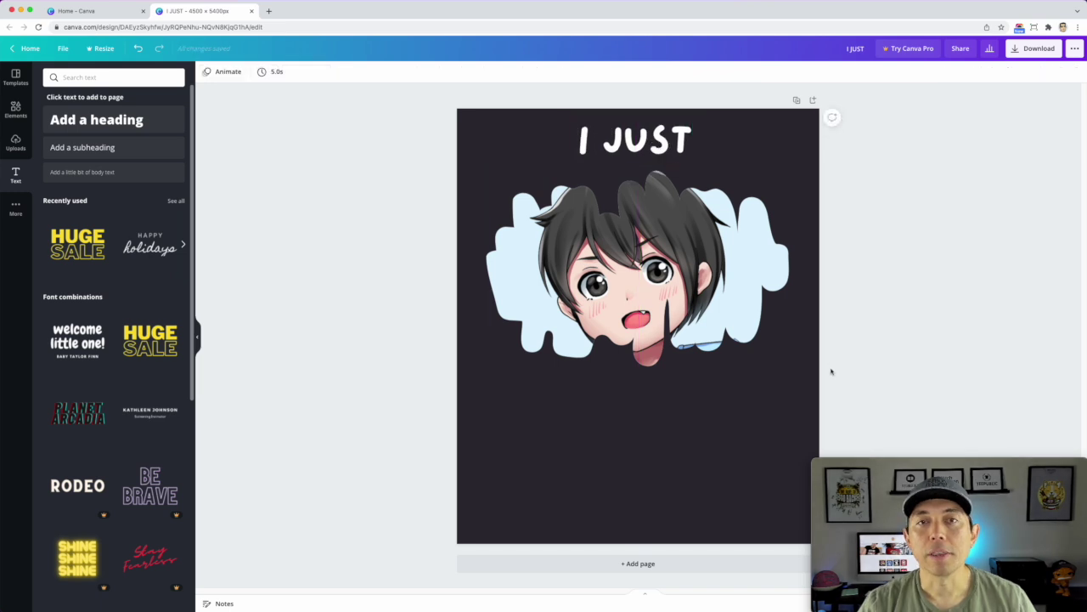
Move the character frame and its light blue backing down together to make room for a second text line
left_click_drag(831, 369, 383, 168)
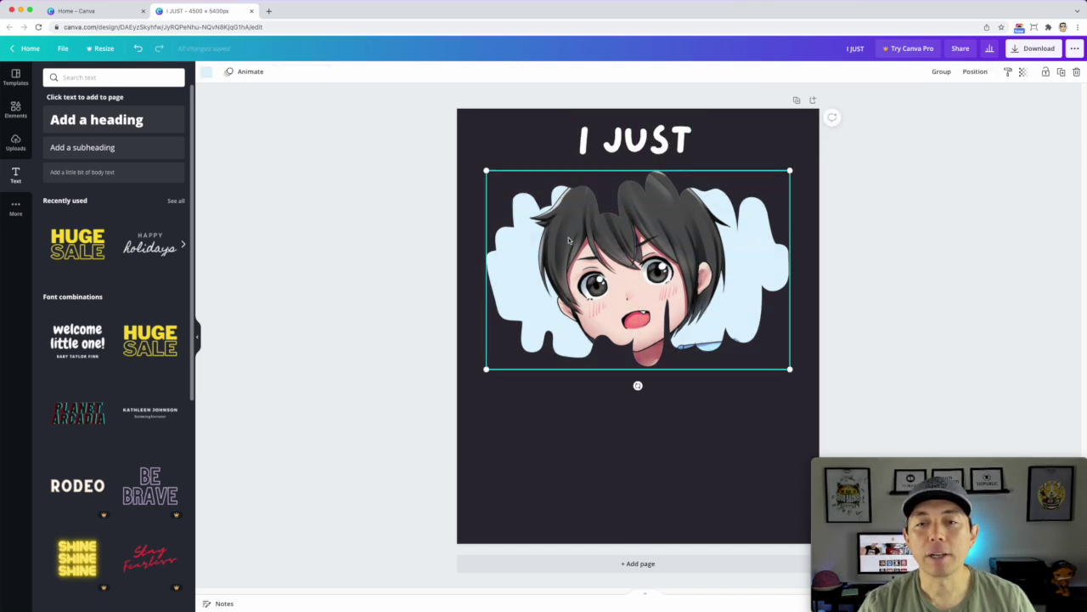
left_click_drag(571, 240, 572, 285)
left_click(492, 128)
Duplicate the "I JUST" heading directly beneath the original, above the character's head
left_click(596, 139)
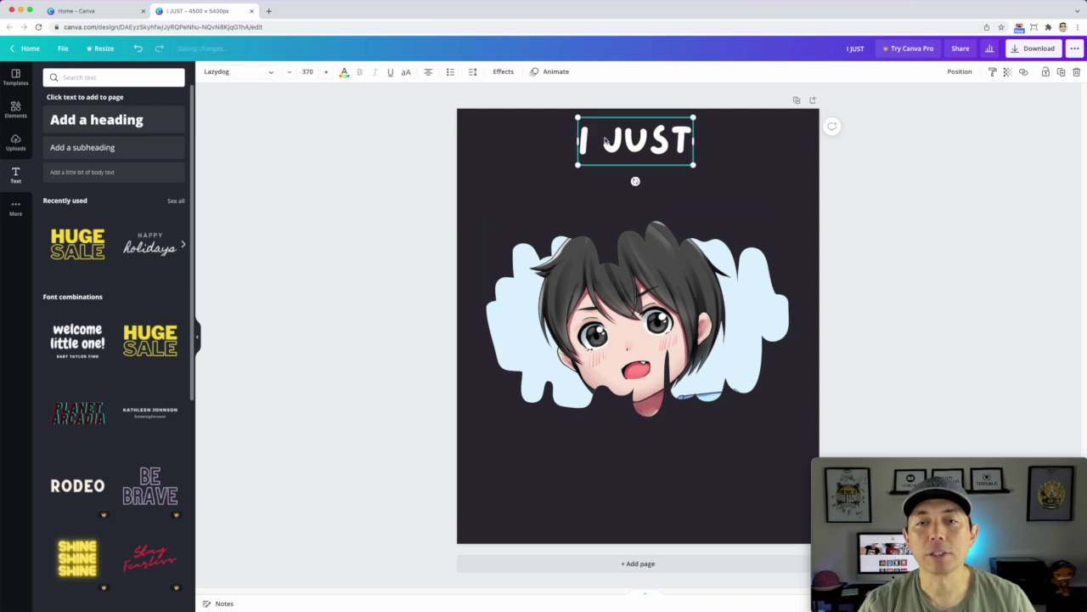
left_click_drag(610, 138, 610, 185)
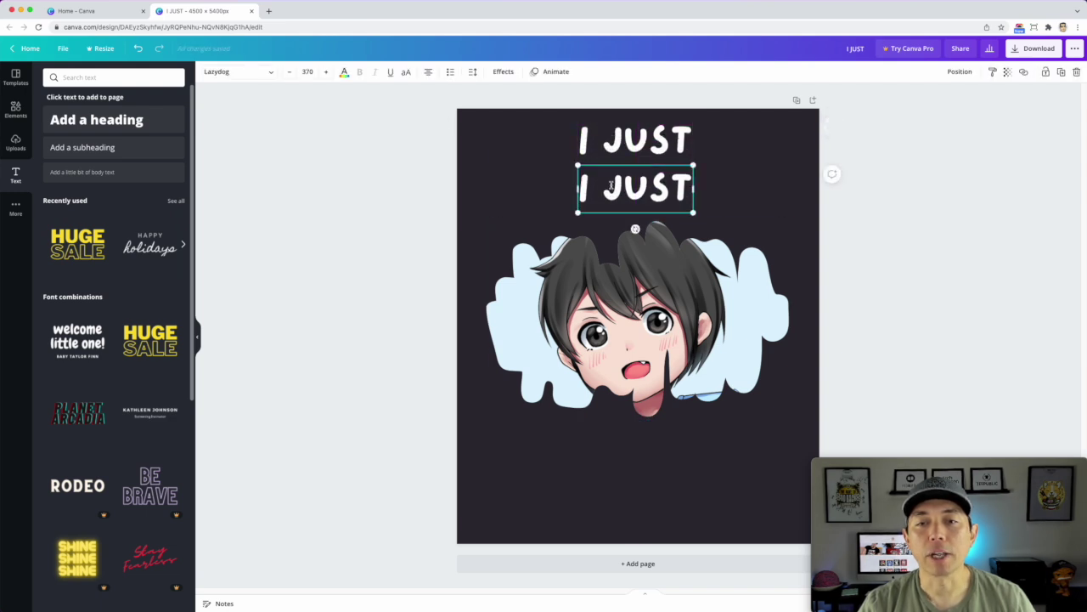
Replace the text of the duplicated heading above the character with "REALLY LOVE"
double_click(610, 186)
type("RE")
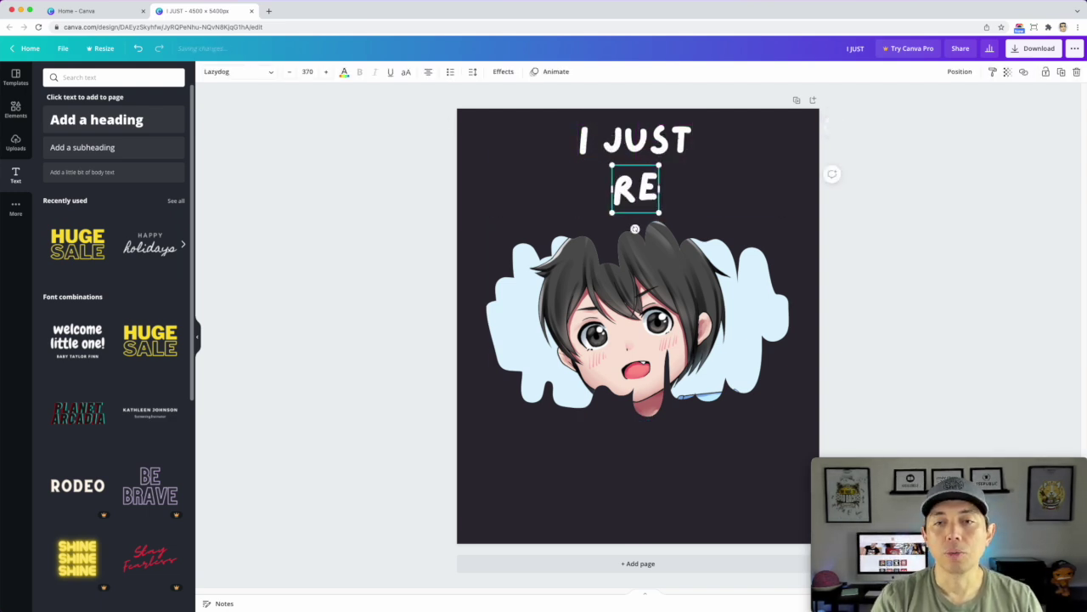
type("ALLY HOW")
key("BackSpace")
key("BackSpace")
key("BackSpace")
key("BackSpace")
type("LOVE")
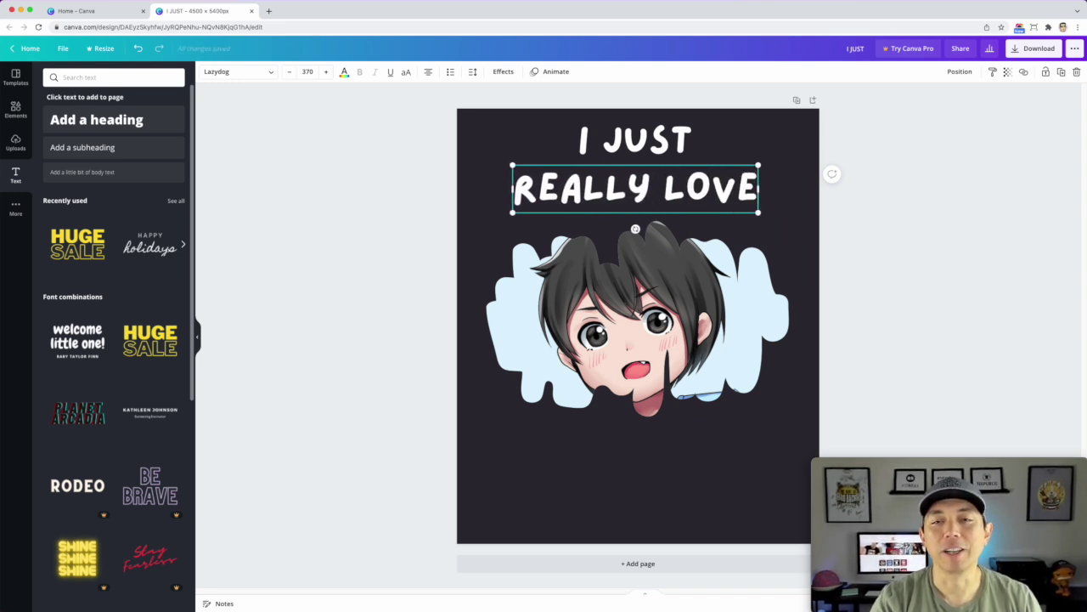
Change the "REALLY LOVE" line's font to Borsok and enlarge it to size 422
triple_click(610, 180)
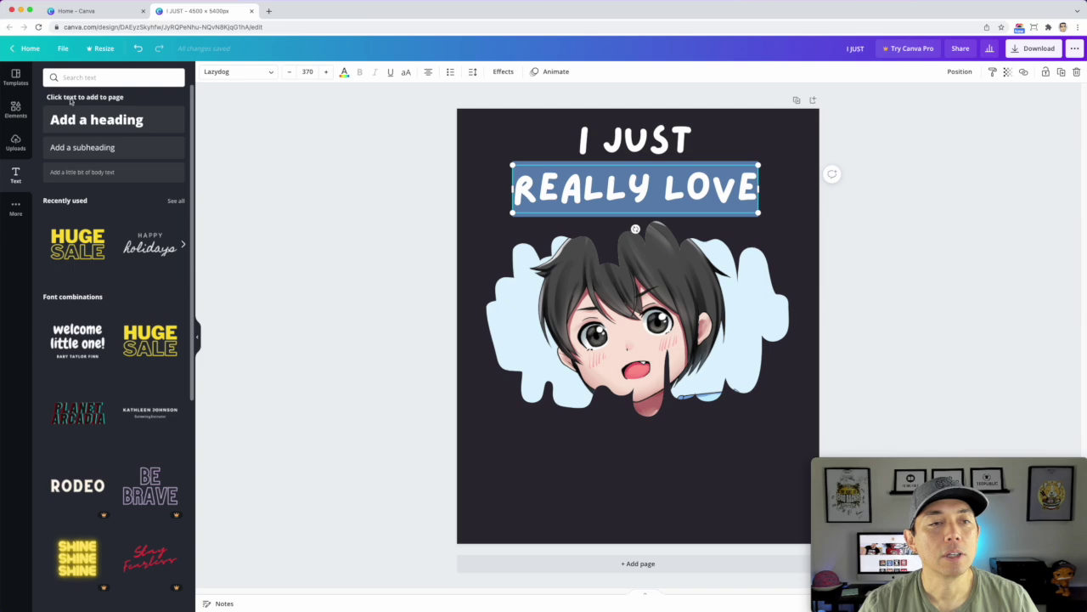
left_click(219, 72)
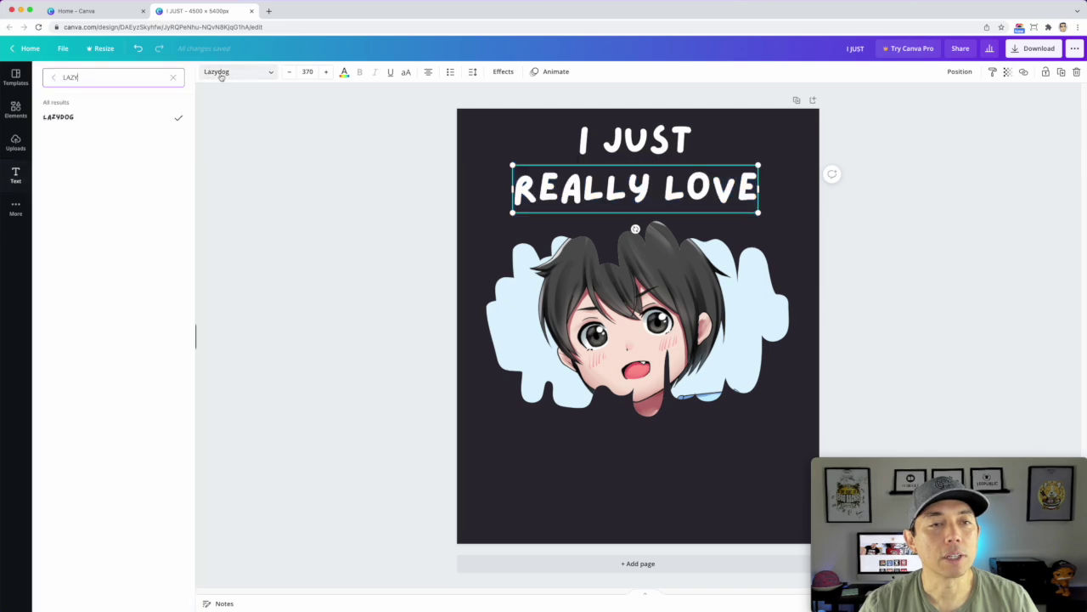
double_click(66, 77)
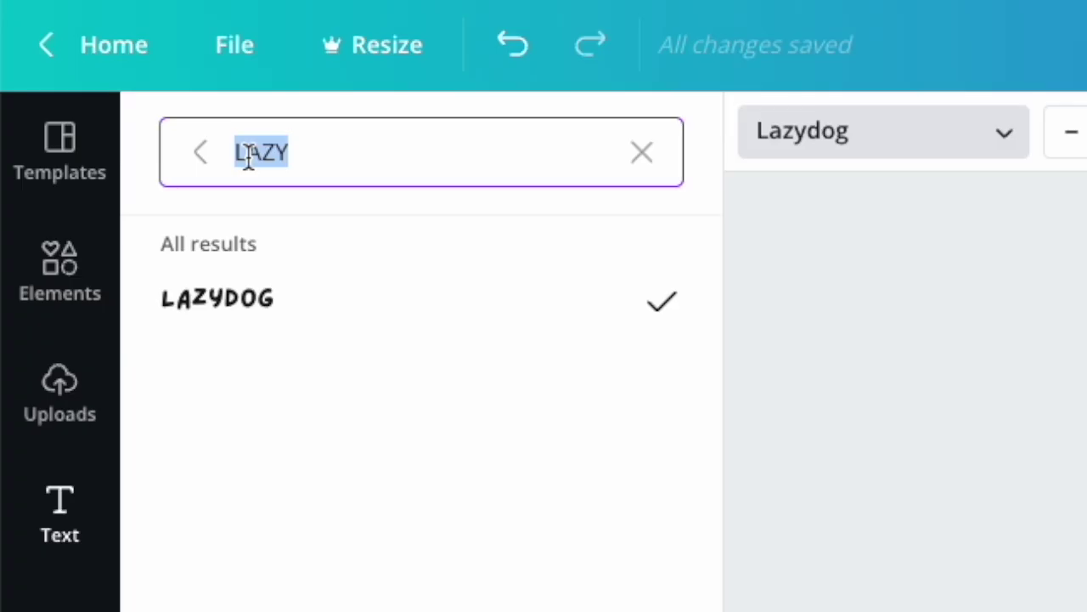
type("V")
key("BackSpace")
type("V")
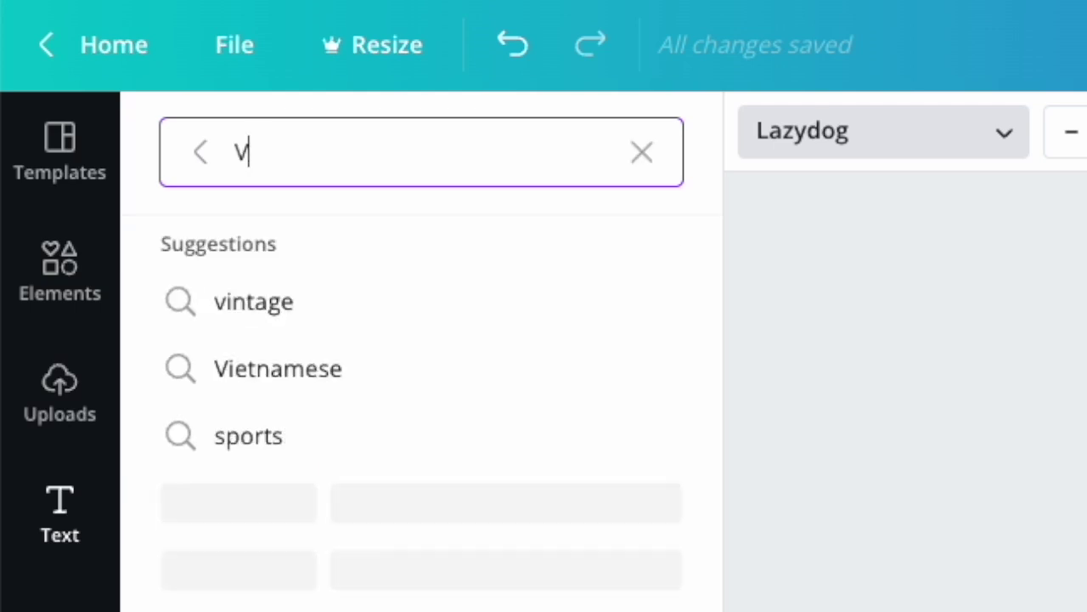
key("BackSpace")
type("BOR")
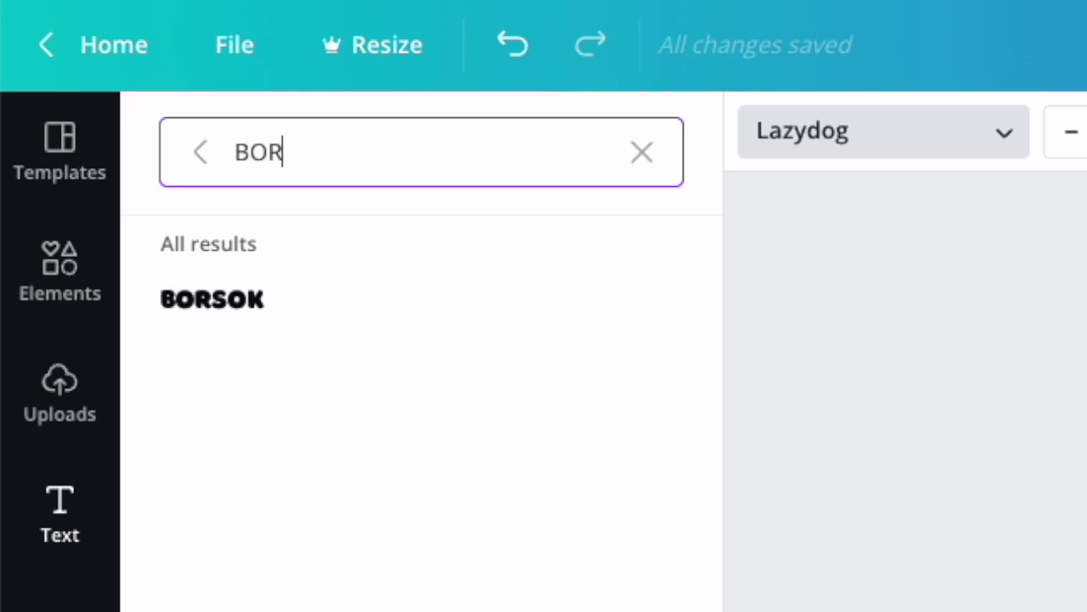
left_click(176, 324)
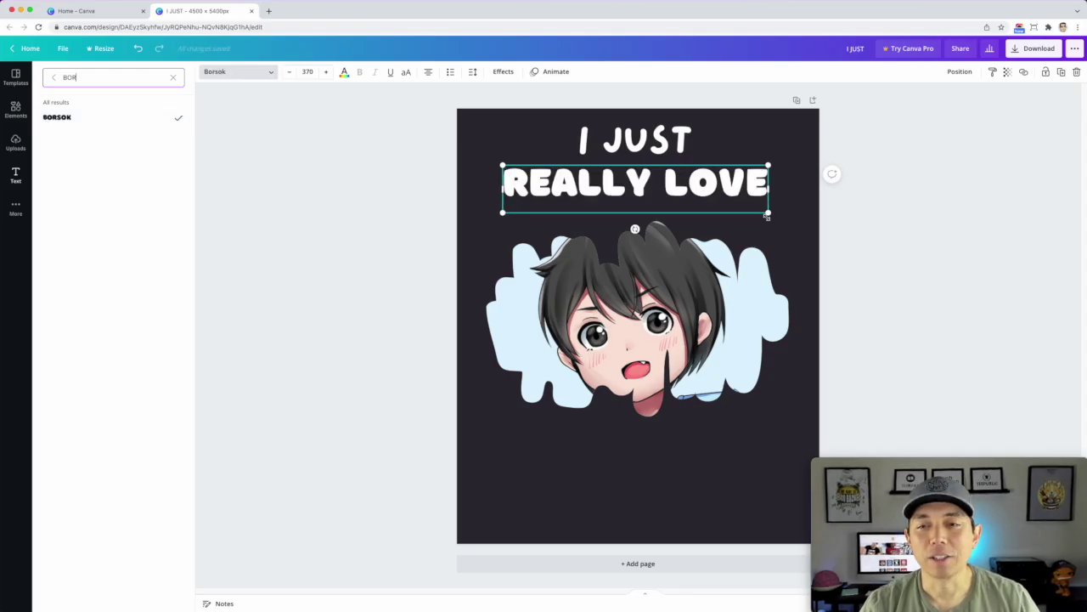
left_click_drag(767, 214, 805, 219)
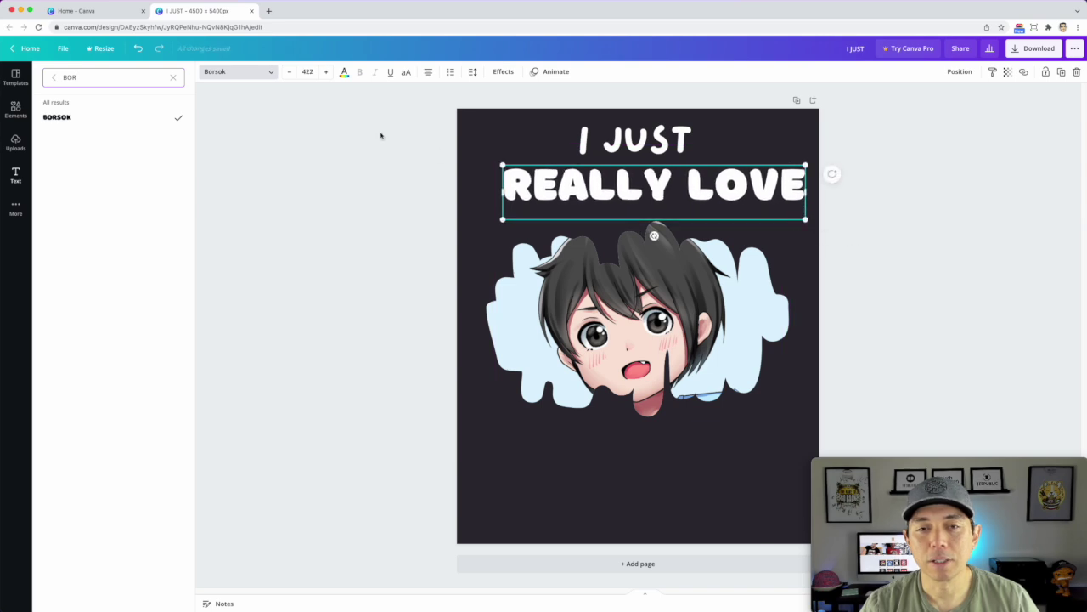
left_click(381, 136)
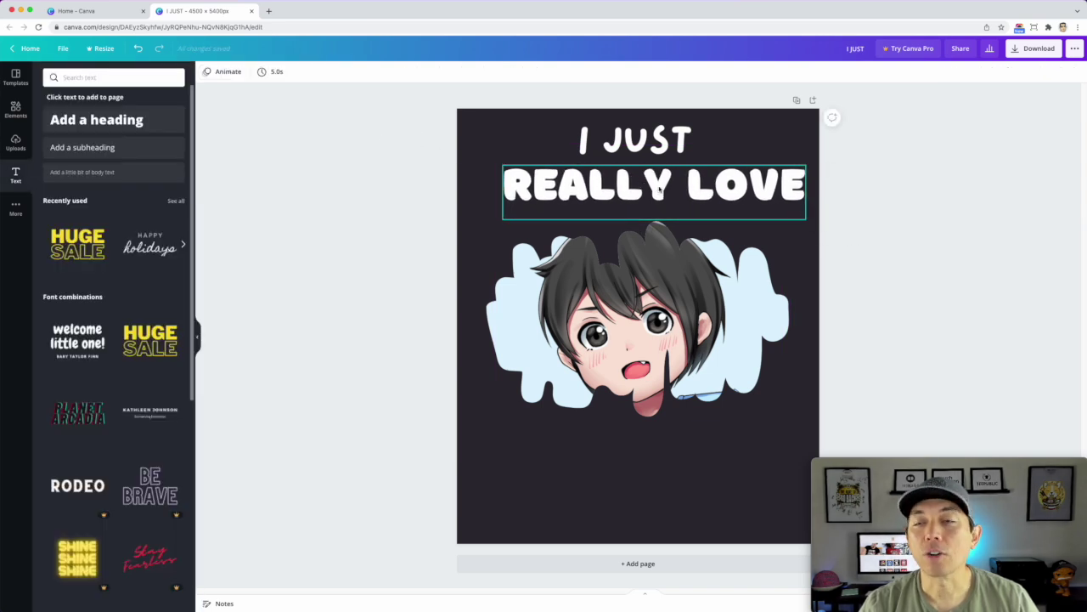
Curve the "REALLY LOVE" line with a curve value of 27 and shift it towards the page's centre
left_click(548, 178)
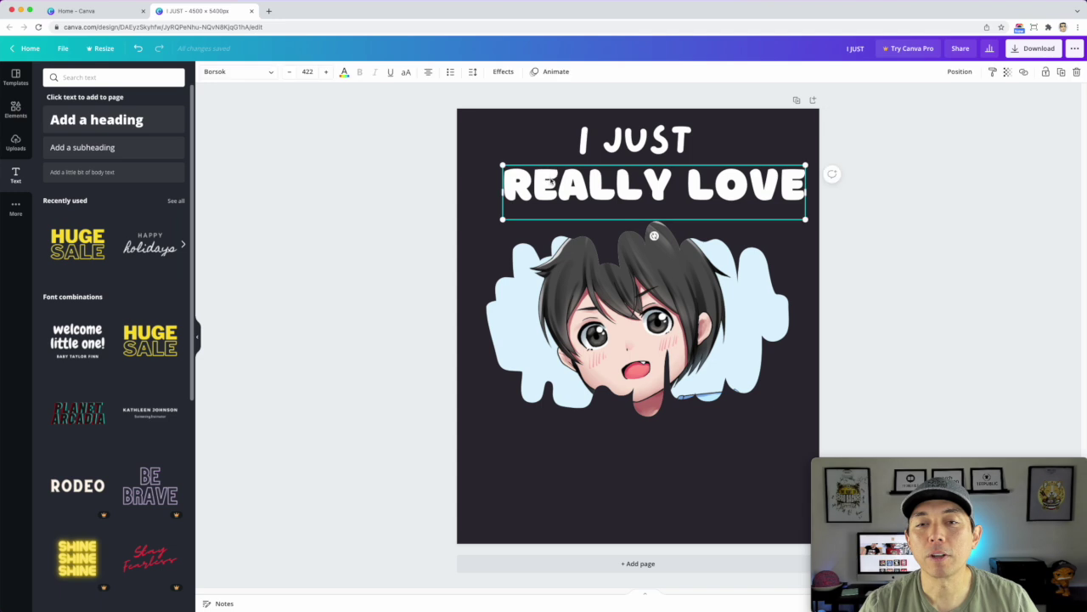
left_click(502, 71)
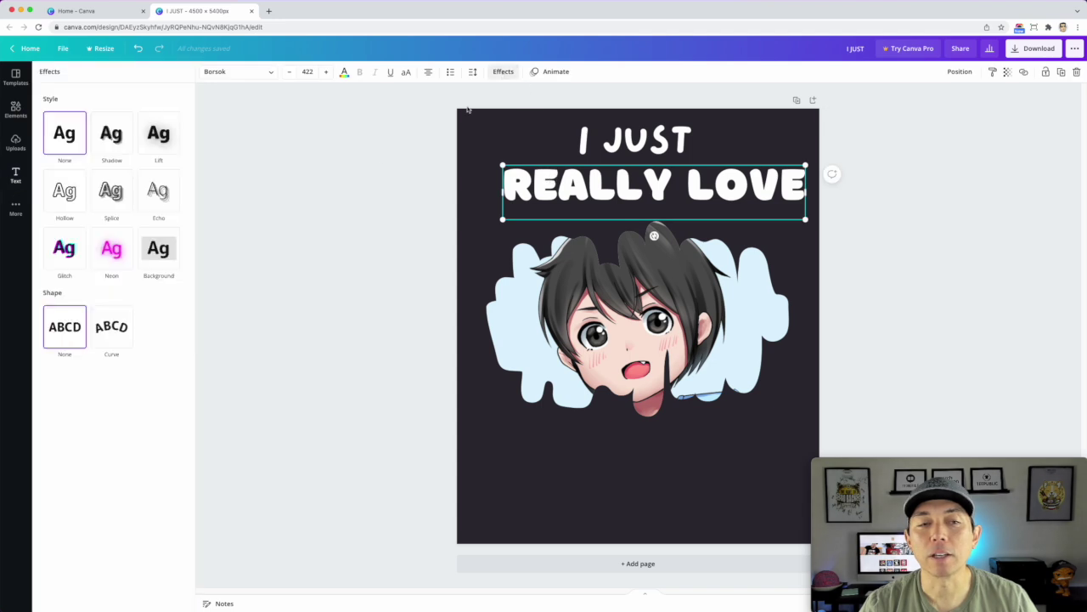
left_click(113, 335)
left_click_drag(170, 379, 130, 379)
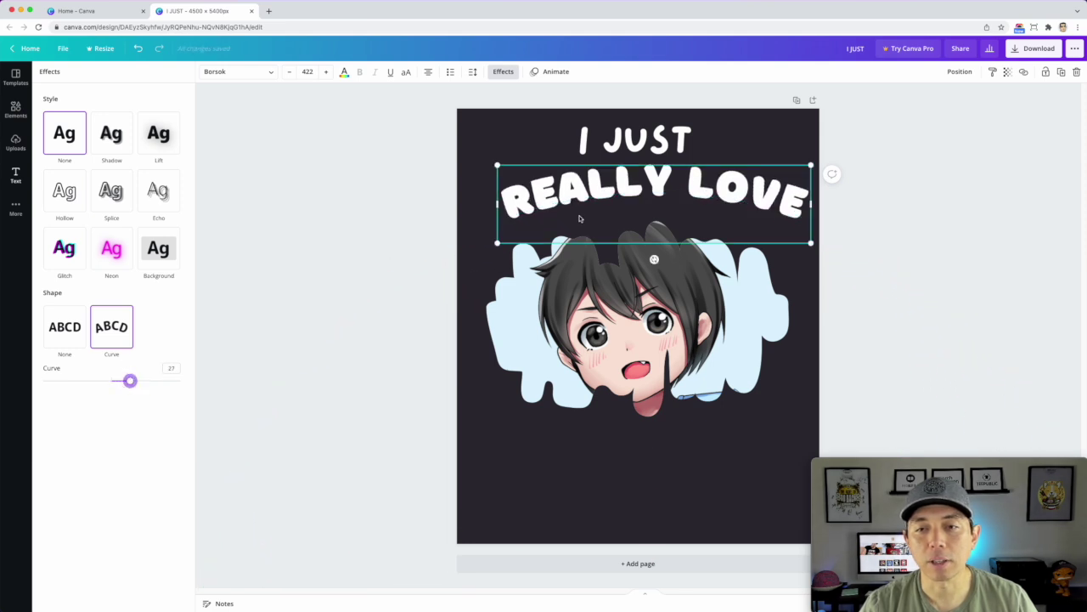
mouse_move(690, 186)
left_mouse_down()
mouse_move(668, 181)
mouse_move(676, 184)
left_mouse_up()
left_click(651, 254)
left_click(855, 352)
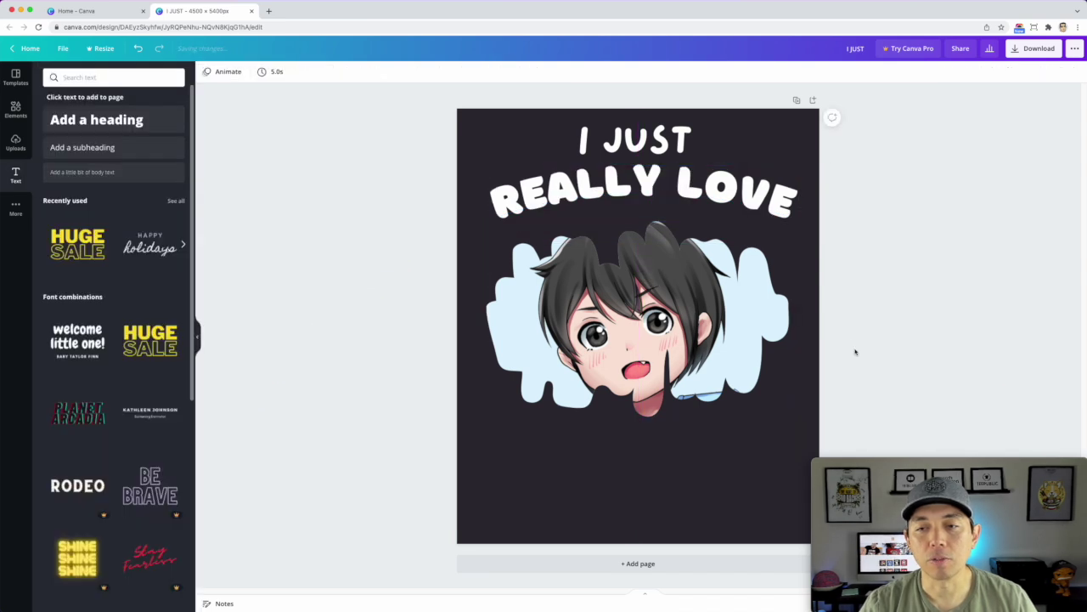
Move the character frame and its light blue backing up together, close beneath the curved "REALLY LOVE" line
left_click_drag(920, 398, 272, 251)
left_click_drag(675, 320, 677, 293)
Enlarge the "REALLY LOVE" line to size 438 and reposition "I JUST" just above its arch
left_click(571, 194)
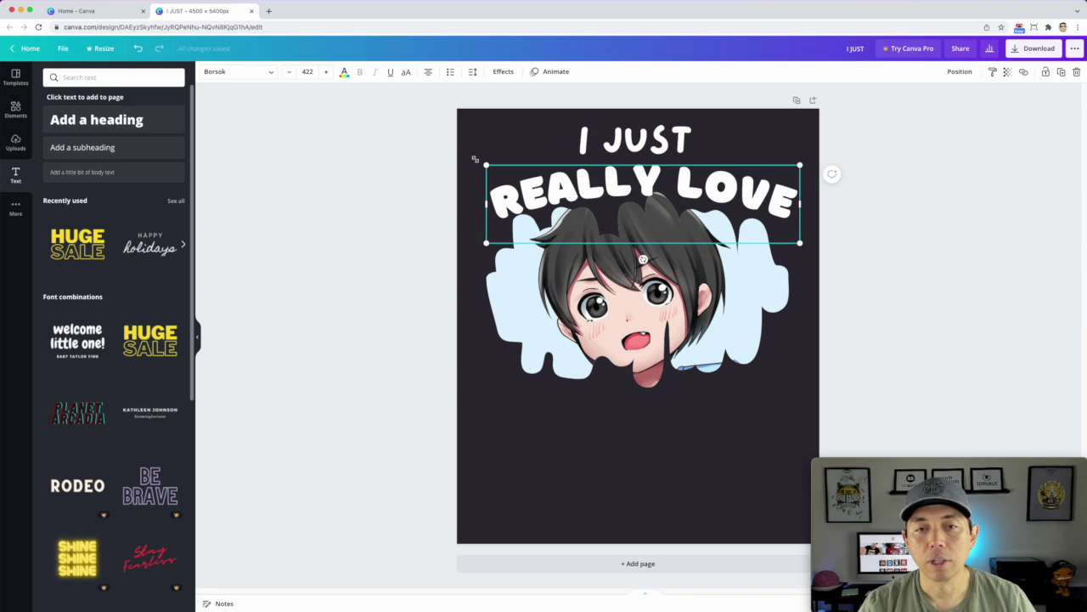
left_click_drag(486, 165, 474, 161)
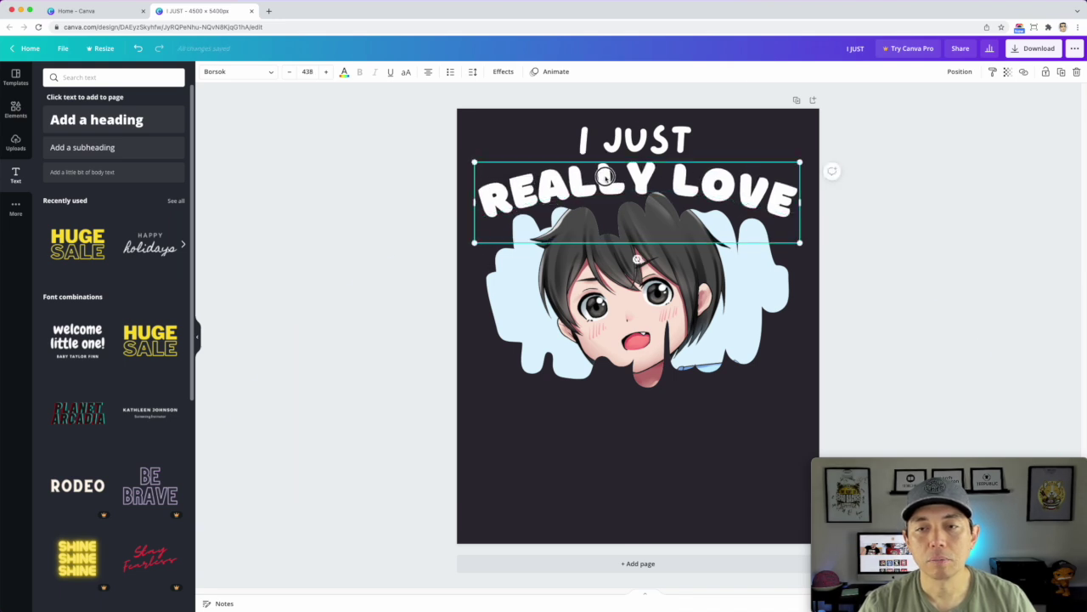
left_click_drag(616, 146, 623, 147)
left_click(357, 138)
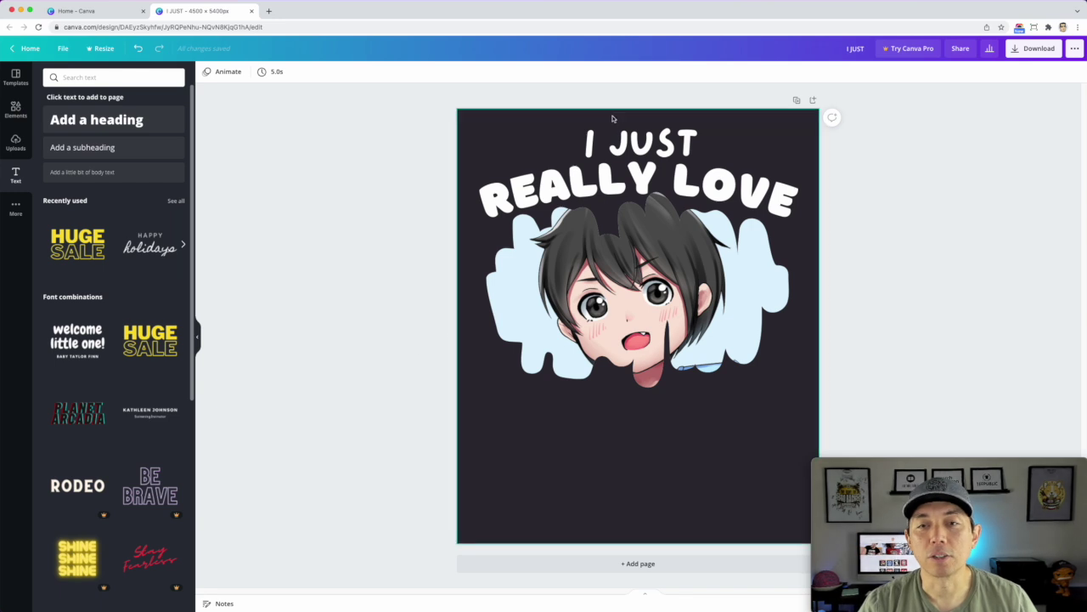
Duplicate the "REALLY LOVE" line below the character and remove the curve from the copy
left_click(543, 186)
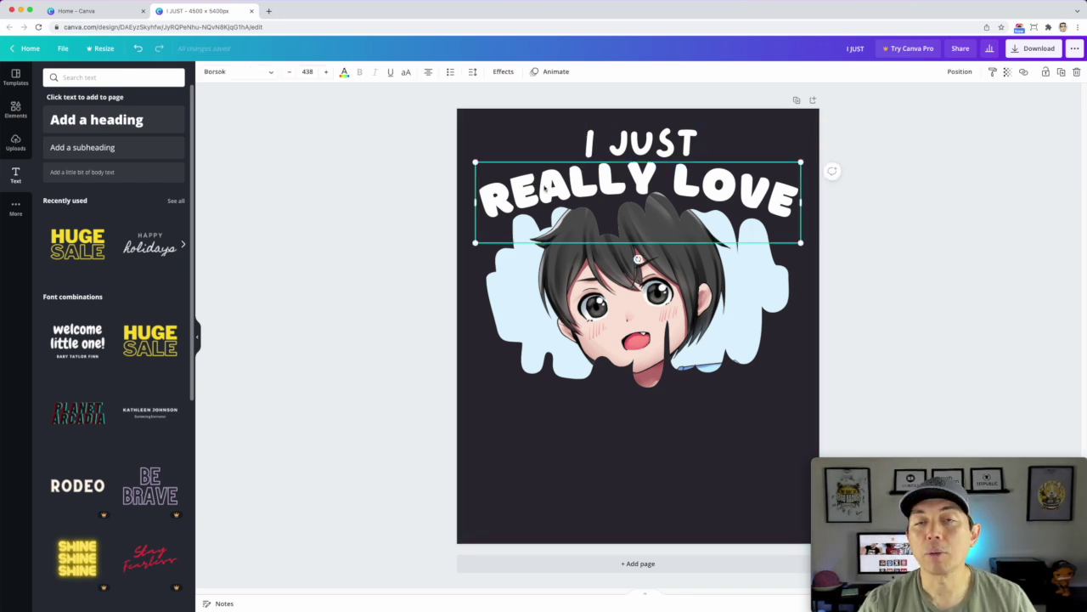
left_click_drag(544, 186, 549, 420)
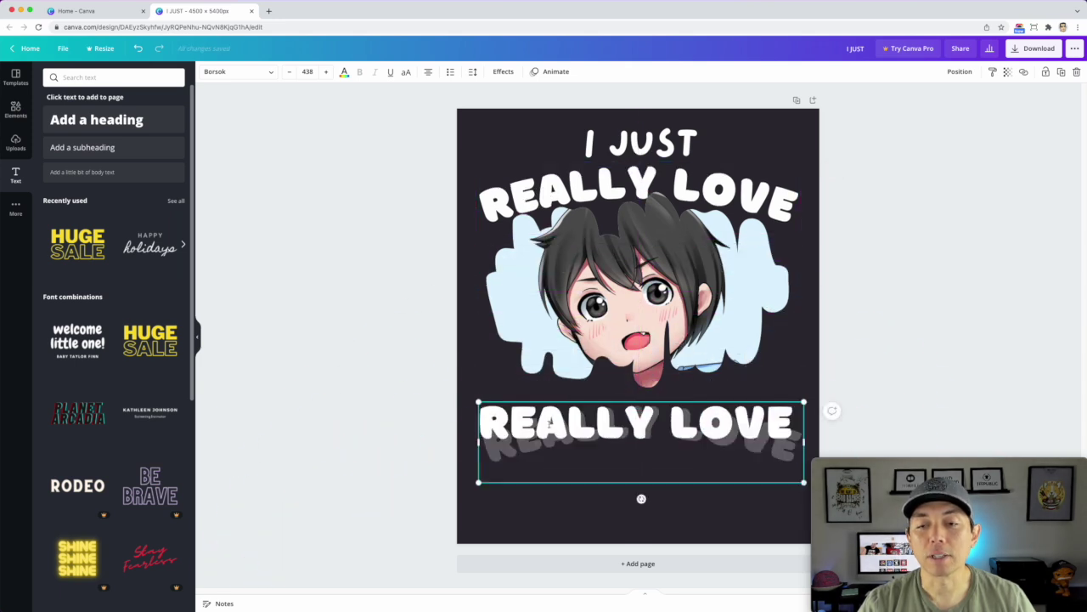
double_click(550, 422)
left_click(506, 71)
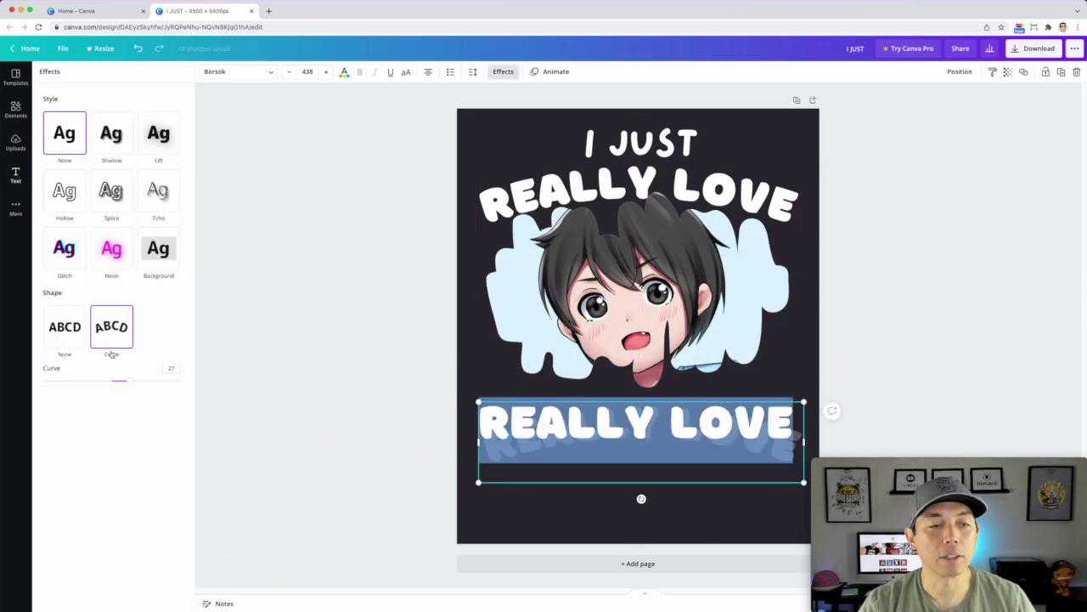
left_click(64, 327)
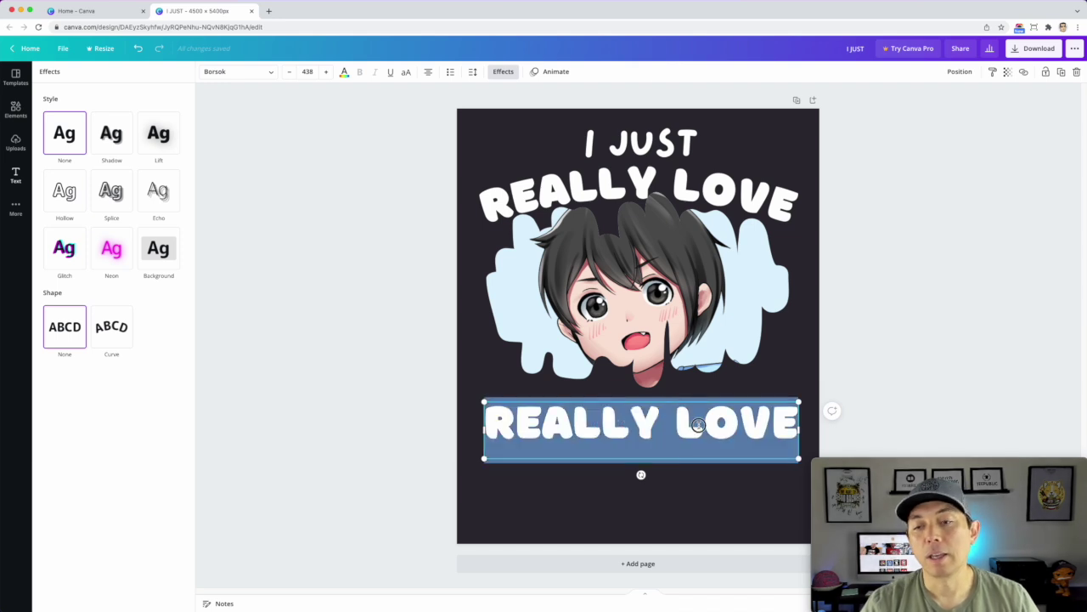
Replace the straight copy's text with "ANIME" and enlarge it to size 962, nearly the page's width
type("ANIME")
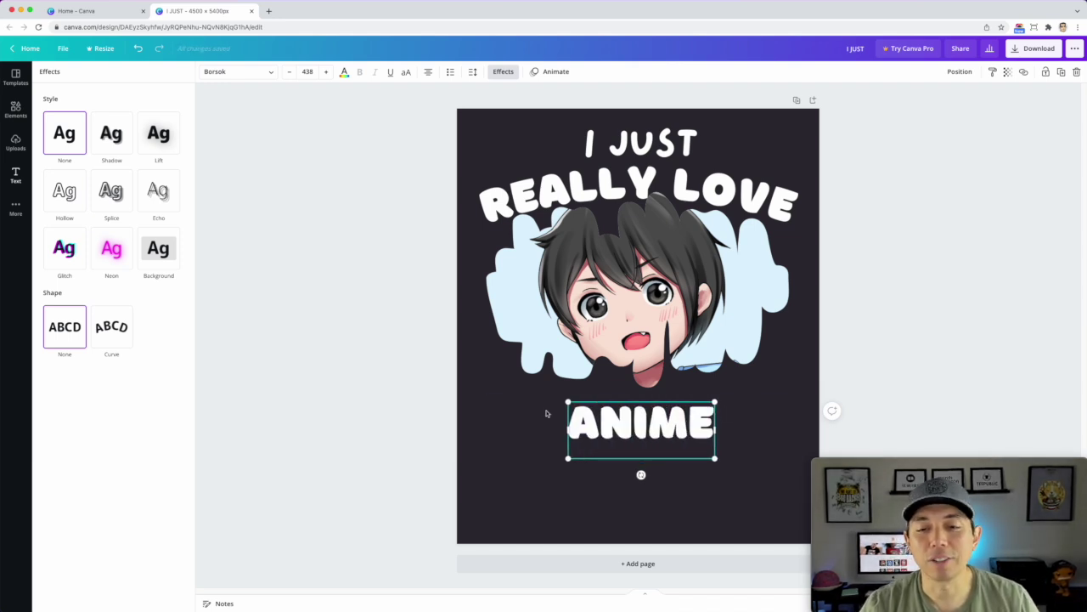
left_click_drag(567, 402, 466, 363)
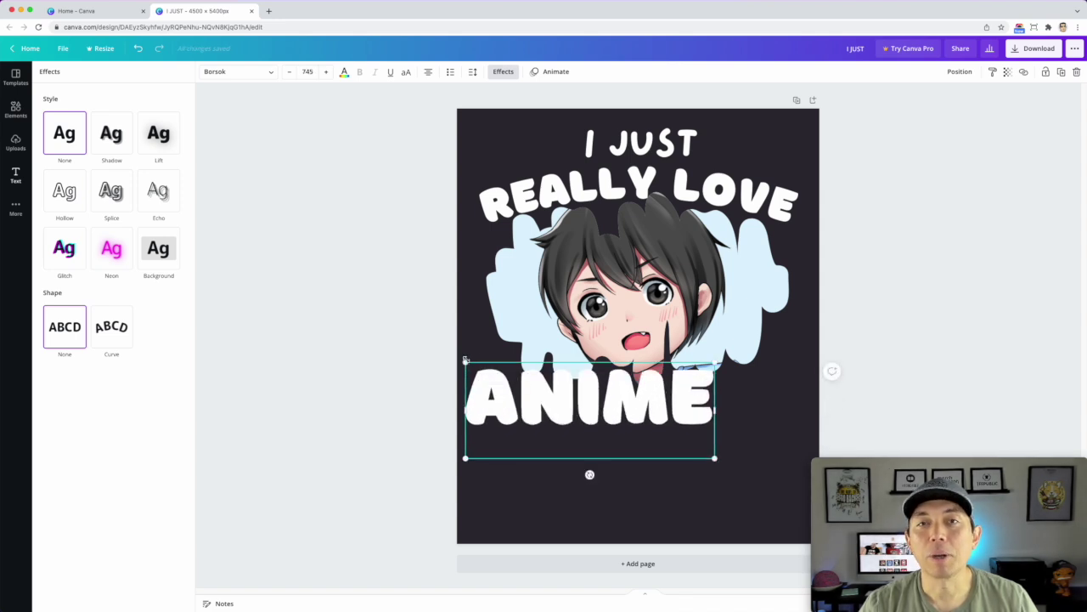
left_click_drag(714, 363, 787, 335)
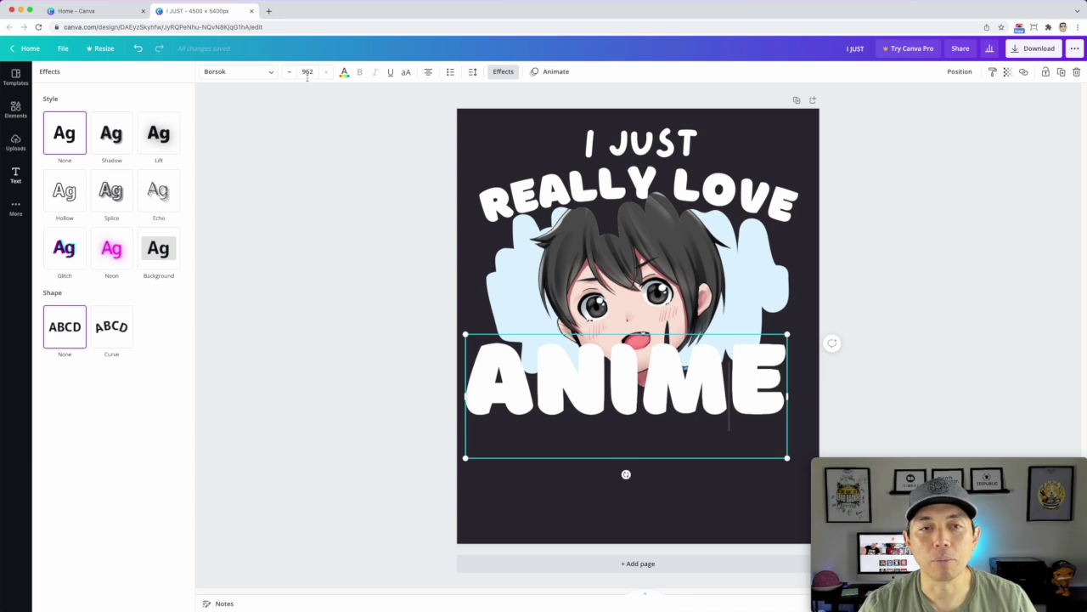
left_click(288, 74)
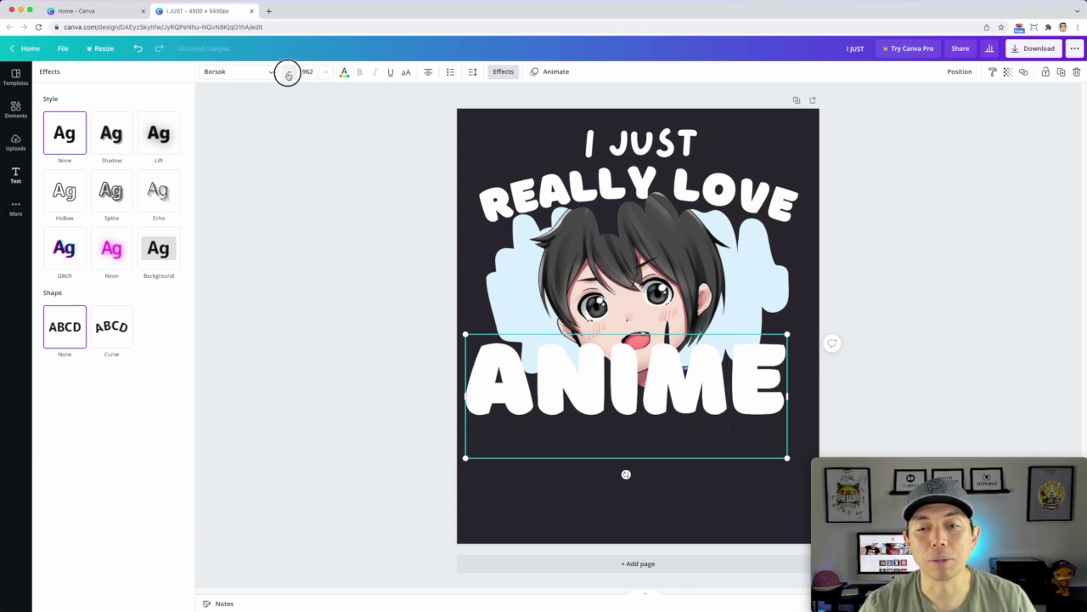
left_click(450, 314)
left_click(376, 281)
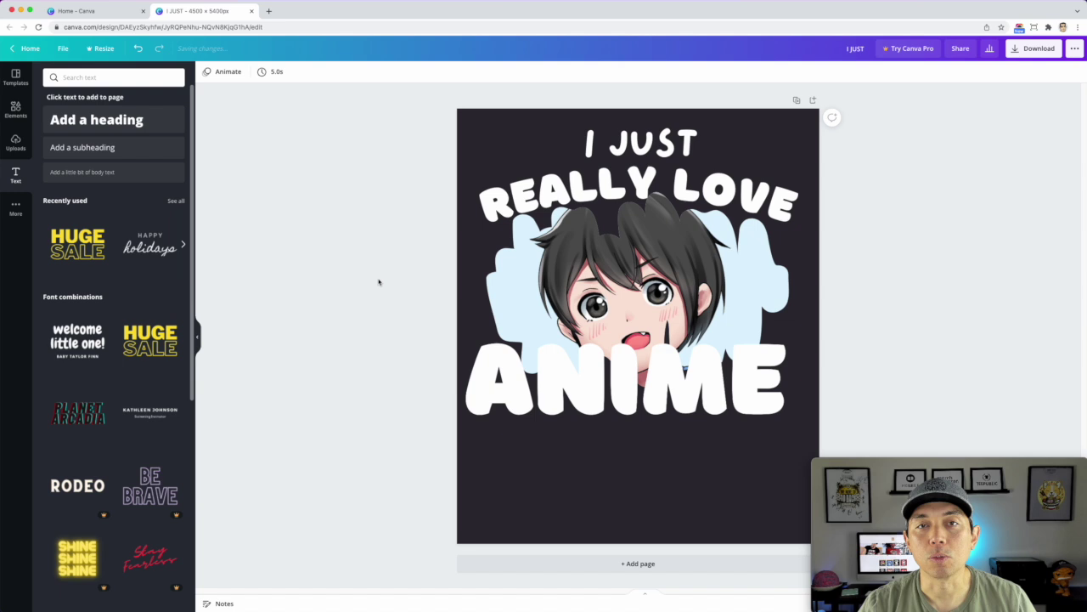
Move "ANIME" down to just beneath the character's face and centre it horizontally on the page
left_click_drag(515, 383, 520, 409)
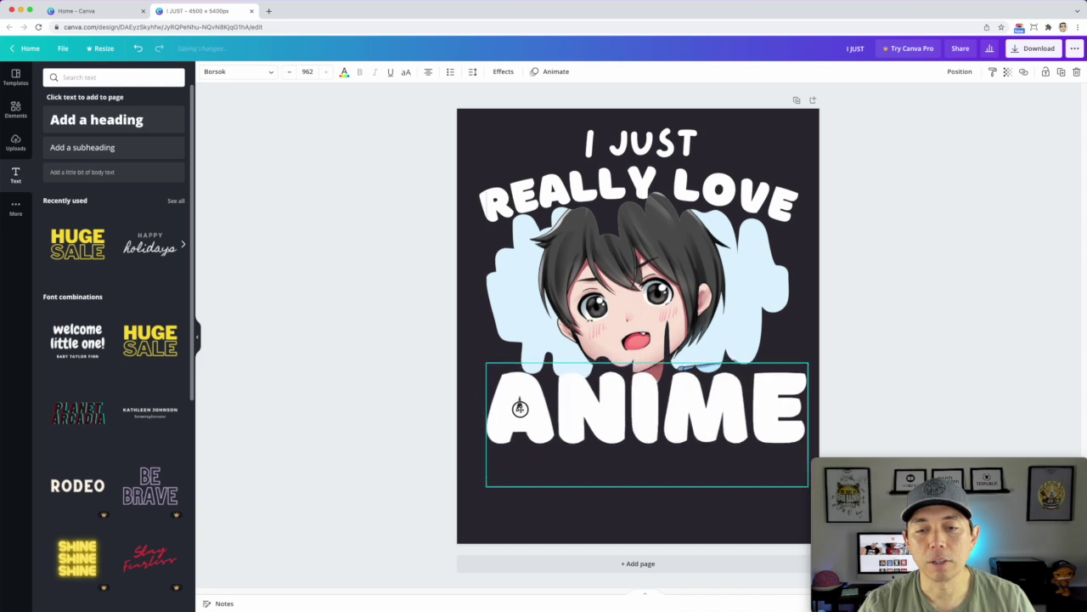
left_click(400, 355)
left_click(626, 423)
left_click_drag(626, 423, 622, 423)
key("Escape")
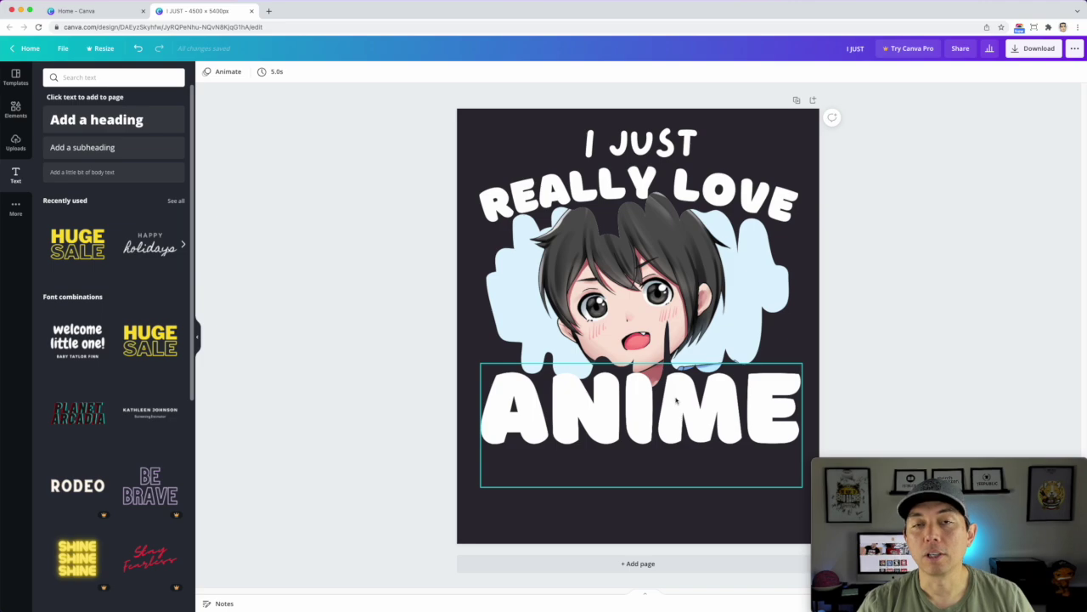
left_click_drag(683, 404, 680, 402)
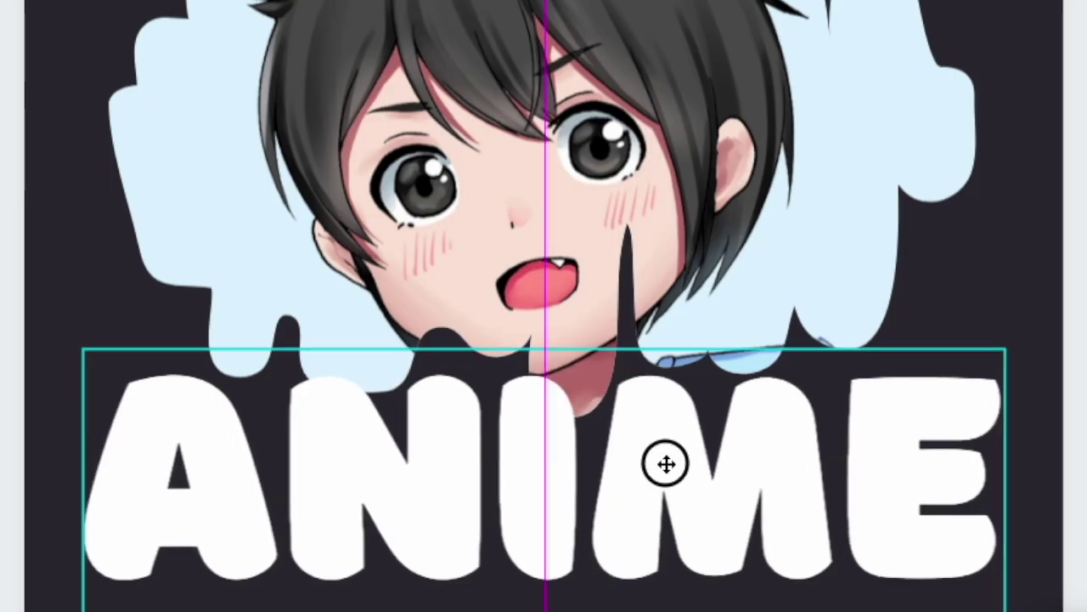
left_click_drag(665, 463, 665, 459)
key("Escape")
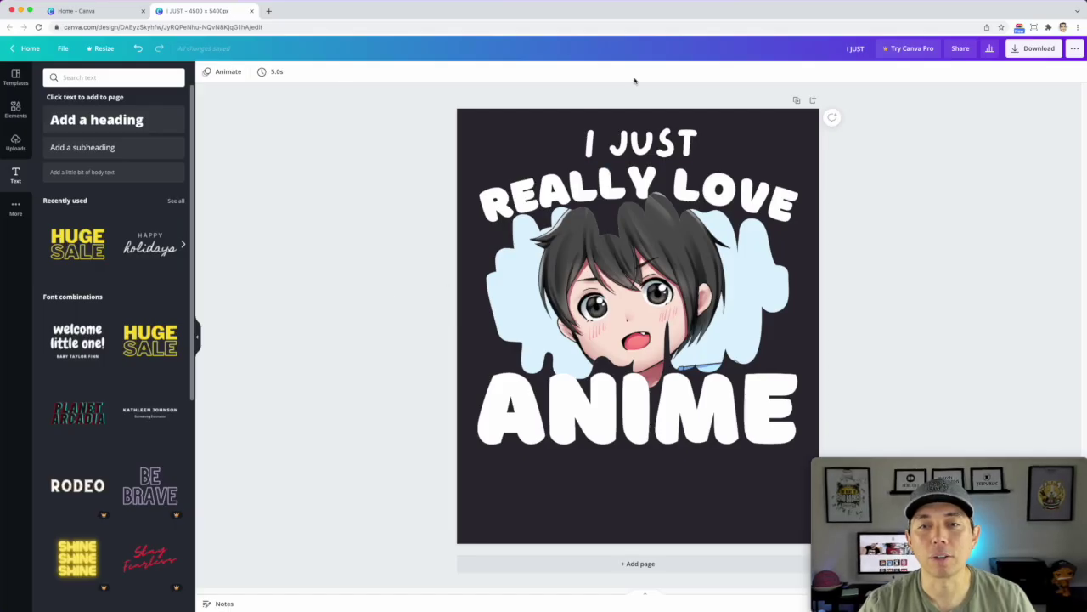
Nudge the "I JUST" and "REALLY LOVE" lines so both are centred horizontally on the page
left_click(669, 136)
left_click_drag(669, 136, 665, 135)
left_click(602, 180)
left_click_drag(601, 181, 601, 181)
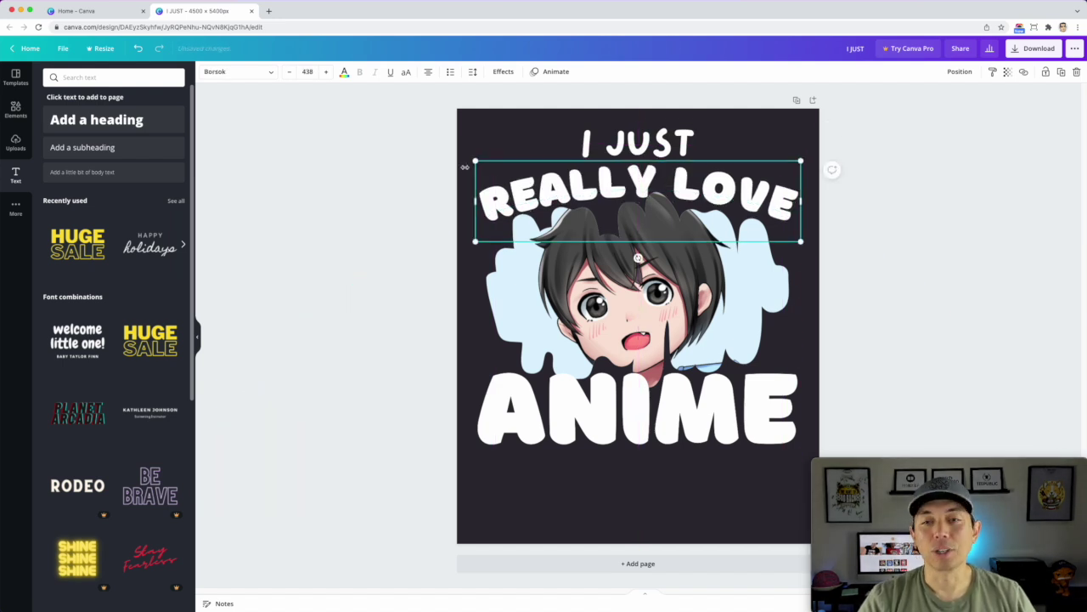
left_click(635, 138)
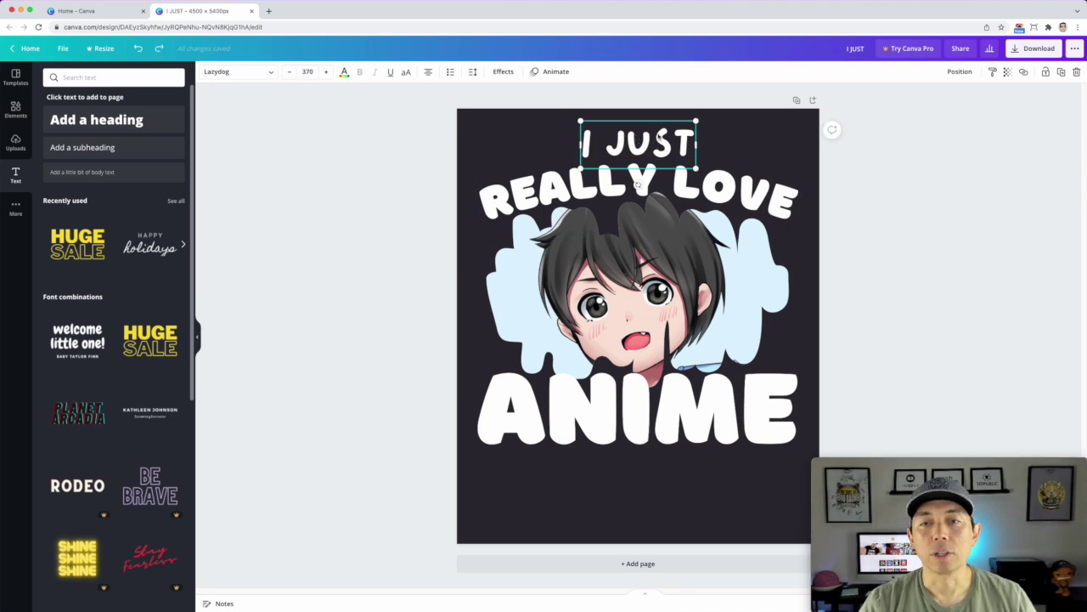
left_click(757, 122)
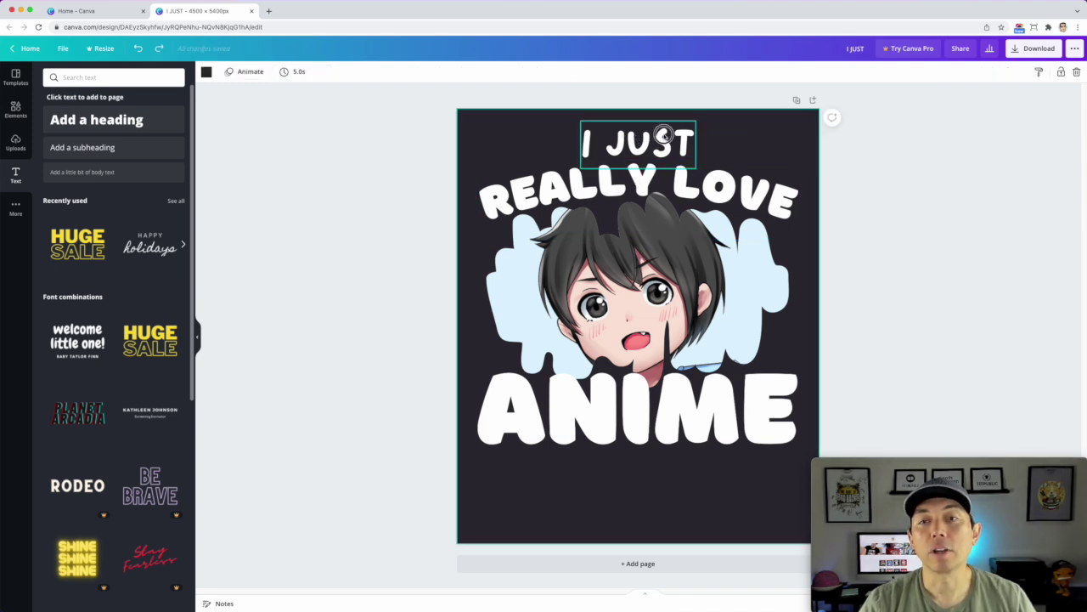
Duplicate the "I JUST" heading below "ANIME" and bring the copy forward in the layer order
left_click(663, 136)
left_click_drag(664, 136, 674, 487)
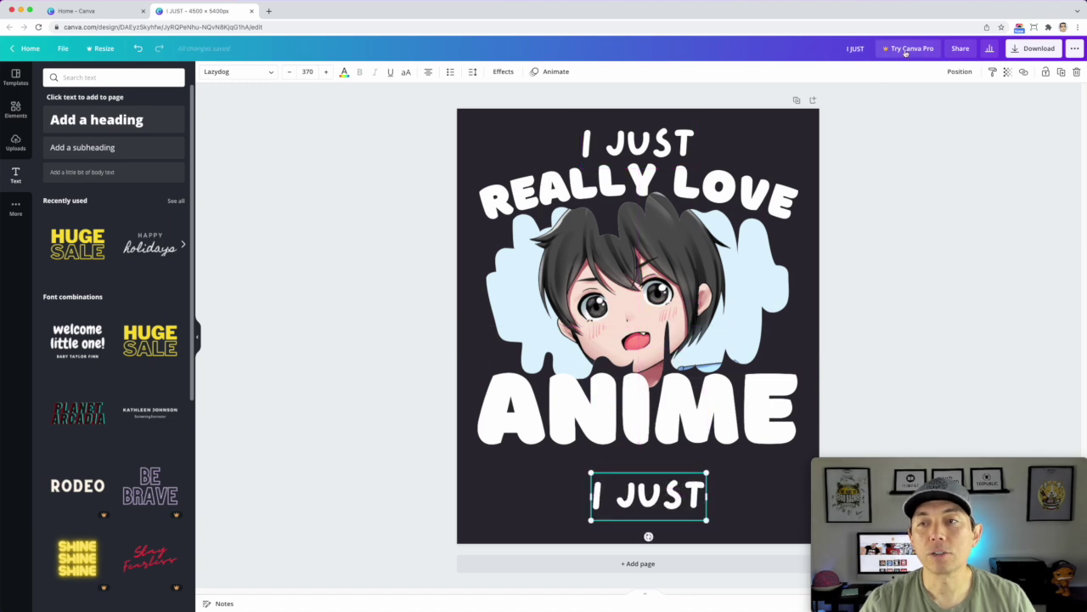
left_click(960, 73)
left_click(854, 102)
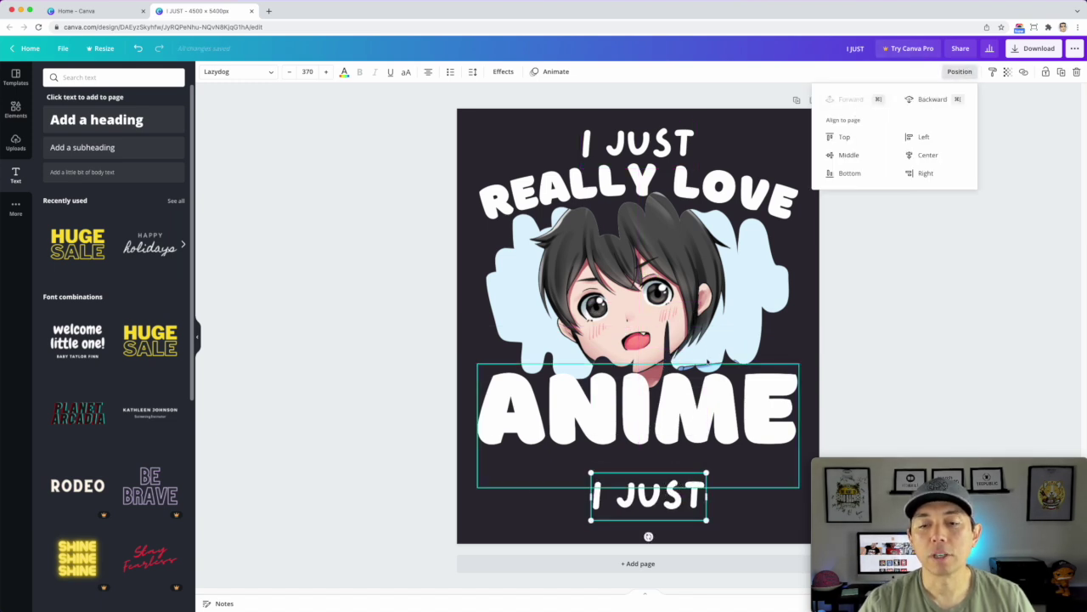
Replace the copied "I JUST" text with "& SKETCHING" and move the line up directly beneath "ANIME"
double_click(647, 487)
triple_click(648, 488)
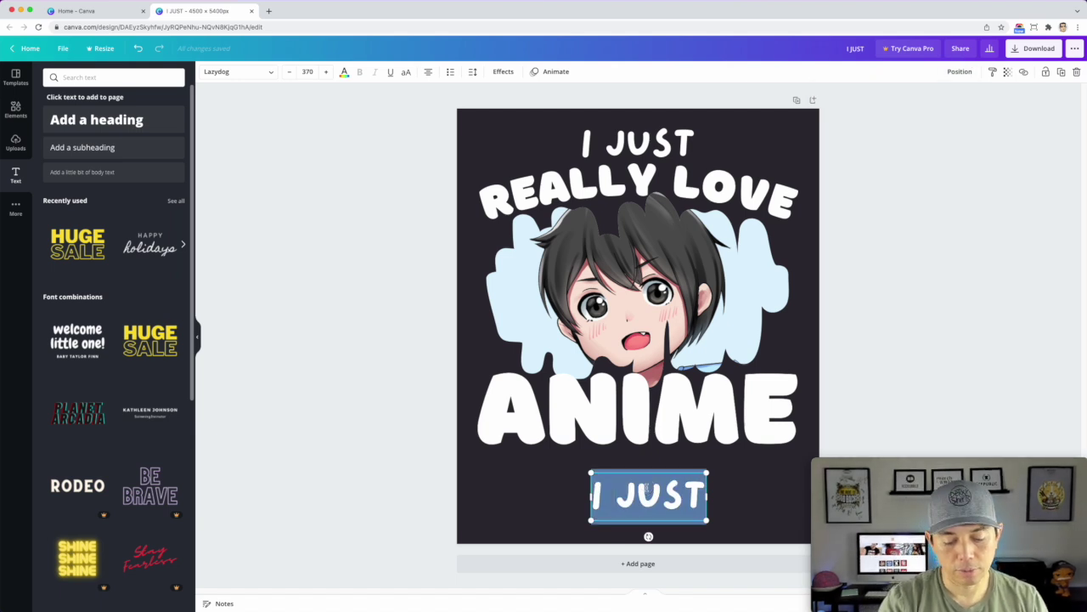
type("& SKETCHING")
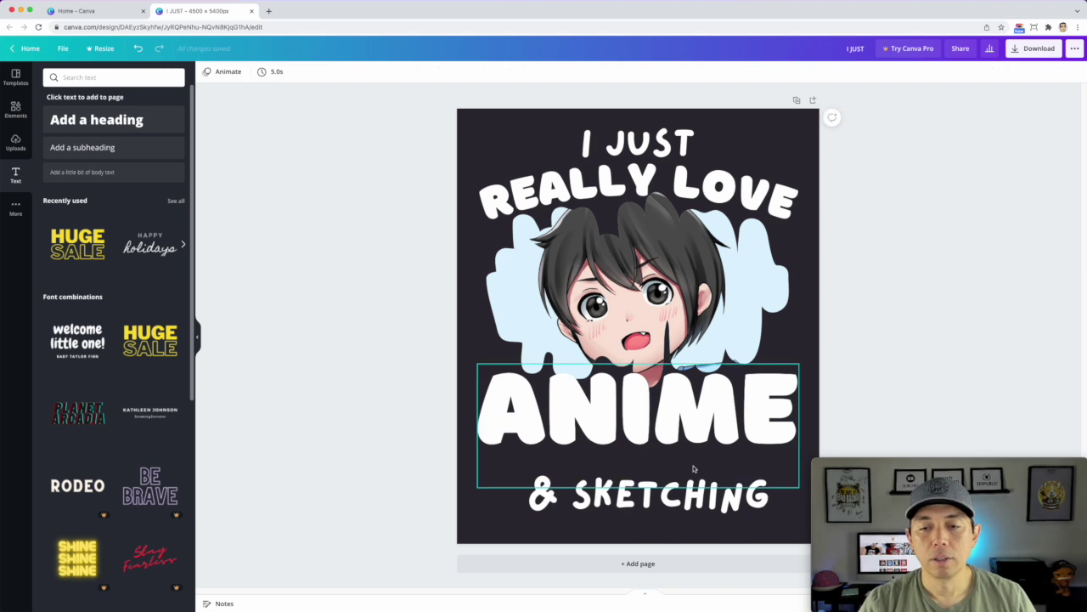
left_click_drag(677, 492, 670, 463)
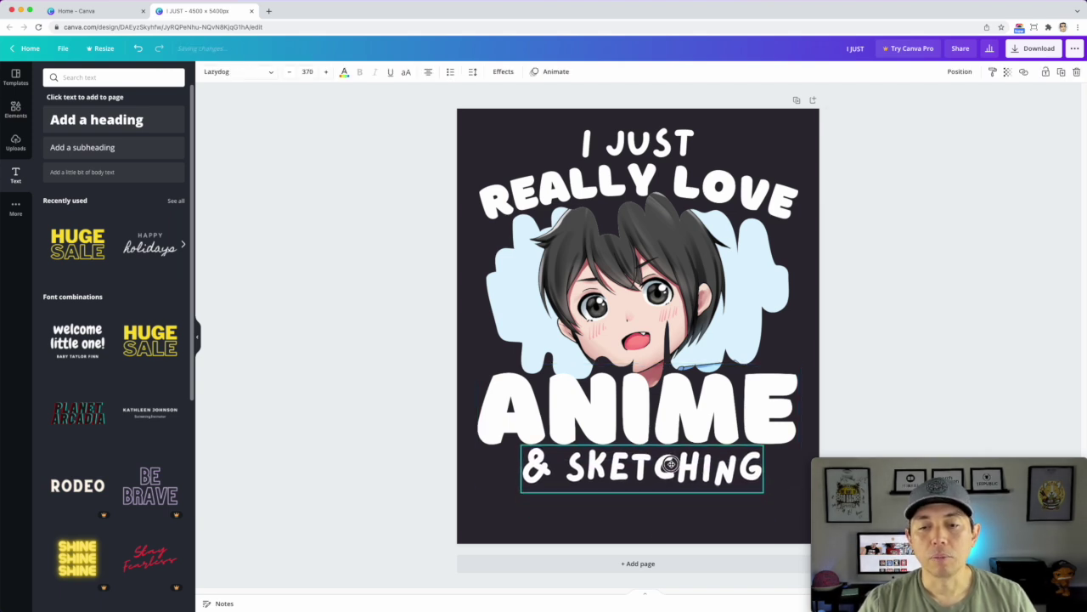
Enlarge "& SKETCHING" to size 453 and position it centred just under "ANIME"
left_click_drag(771, 492, 801, 499)
left_click_drag(746, 473, 711, 473)
left_click_drag(767, 498, 783, 501)
left_click_drag(740, 467, 752, 485)
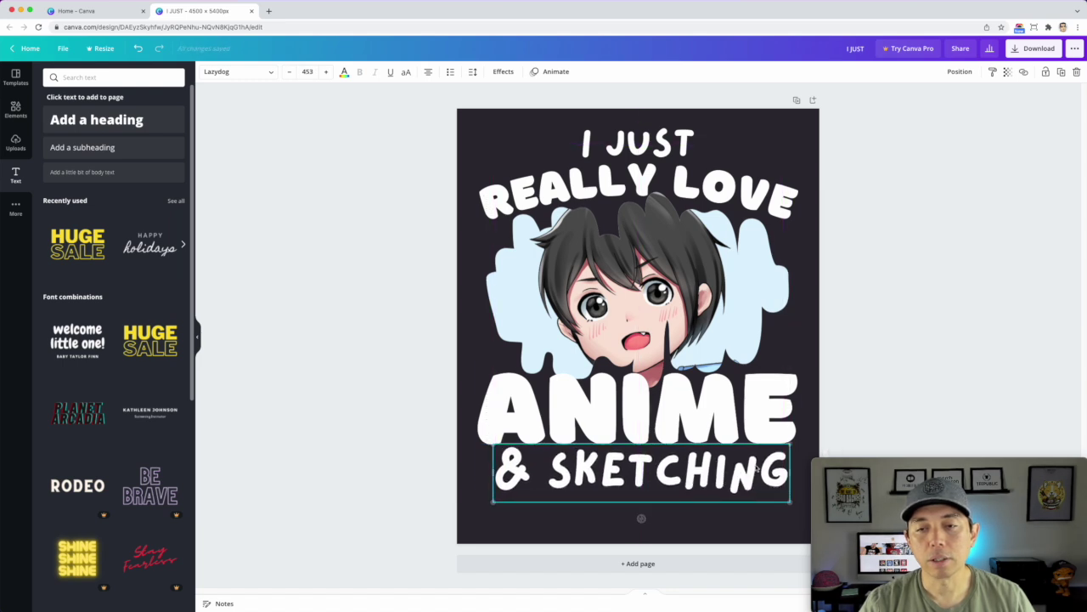
left_click(838, 346)
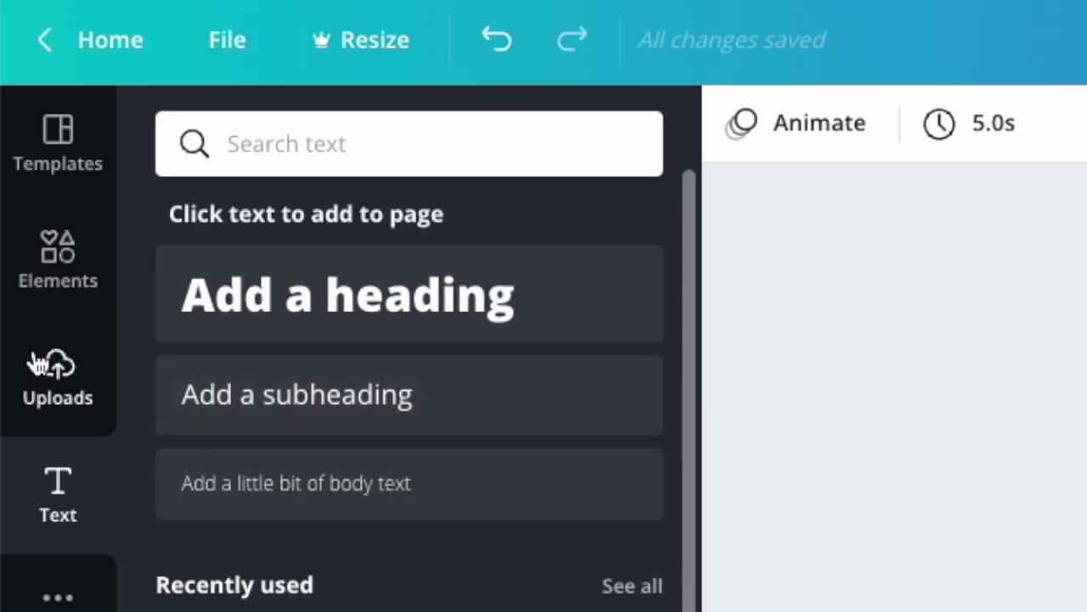
Search the design elements for "HEARTS"
left_click(40, 280)
left_click(267, 136)
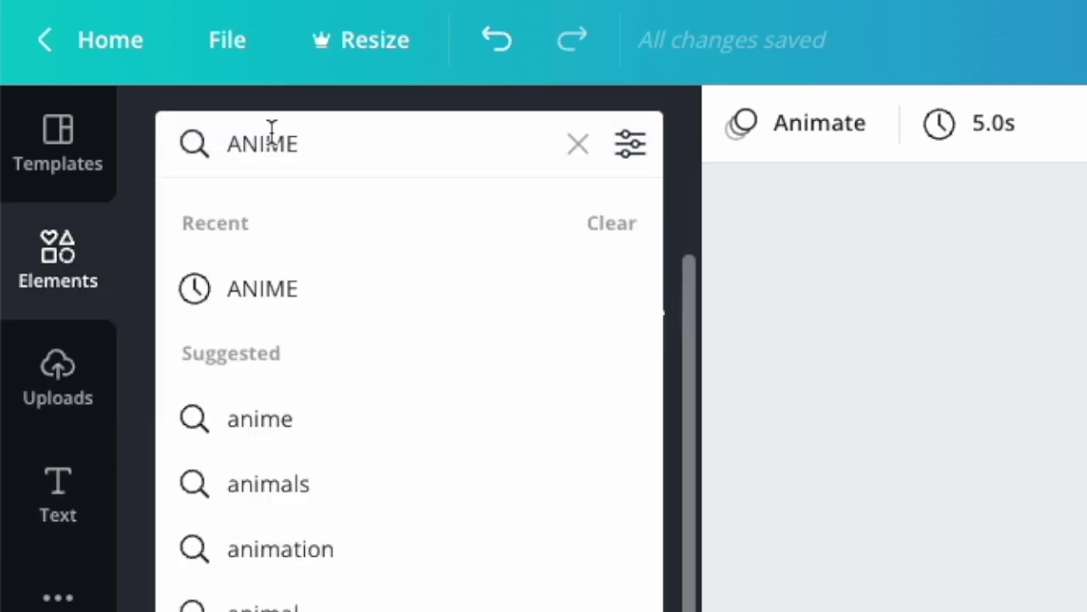
double_click(271, 134)
type("HEARTS")
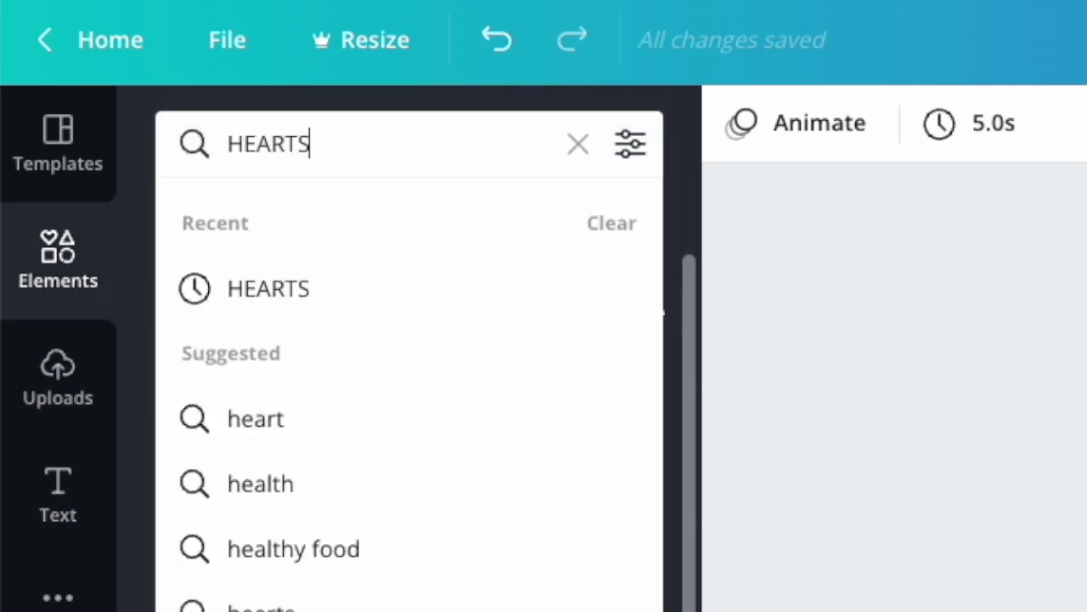
key("Return")
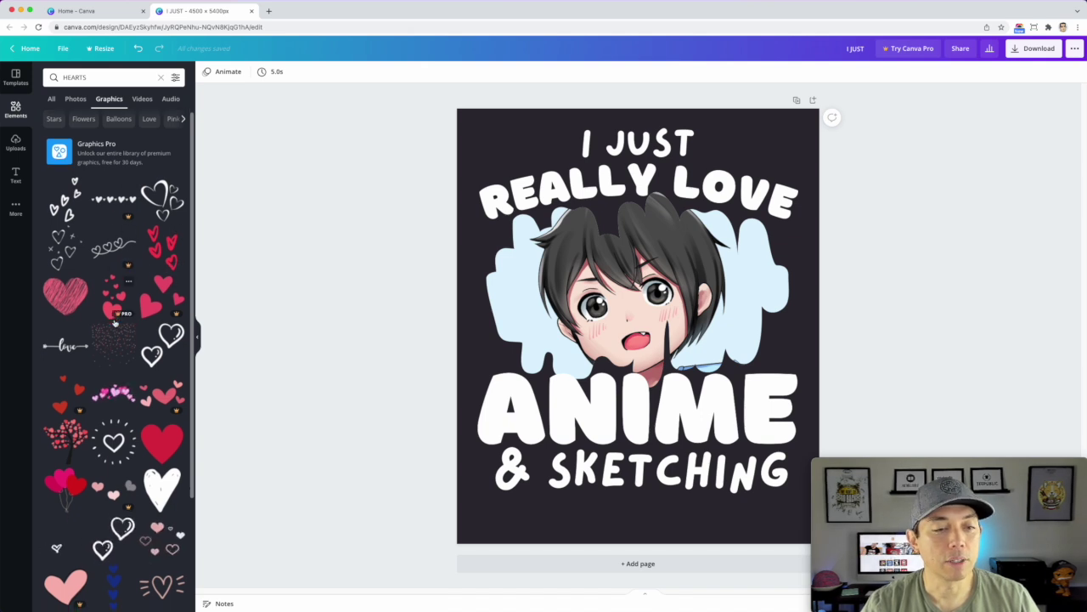
Add the solid red heart graphic, shrink it and place it over the blue paint strokes on the face's left side
scroll(150, 357, "down", 2)
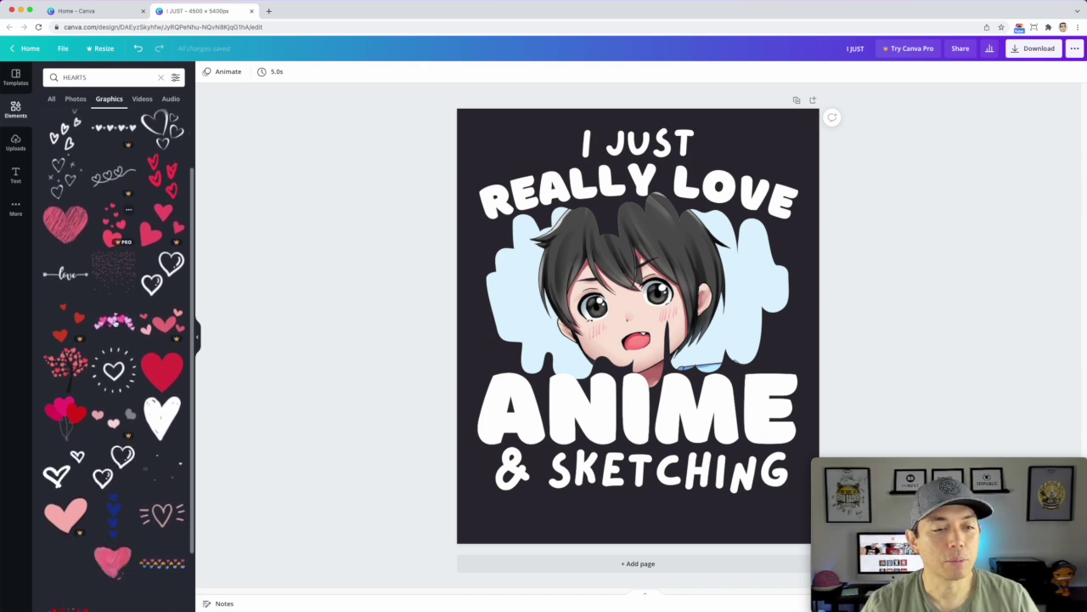
left_click(152, 356)
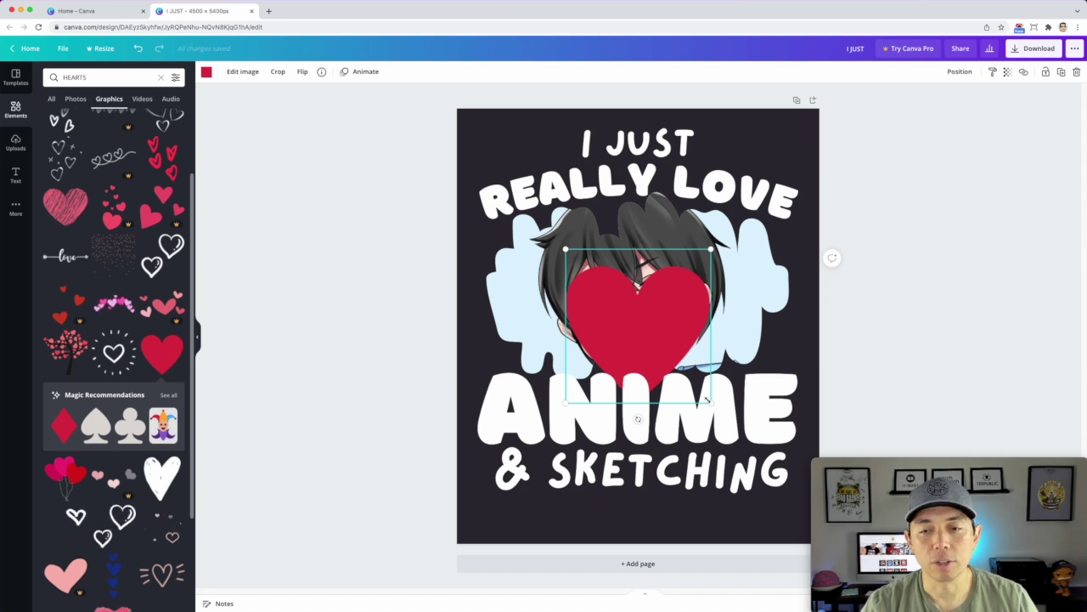
left_click_drag(708, 403, 653, 341)
left_click_drag(600, 305, 520, 280)
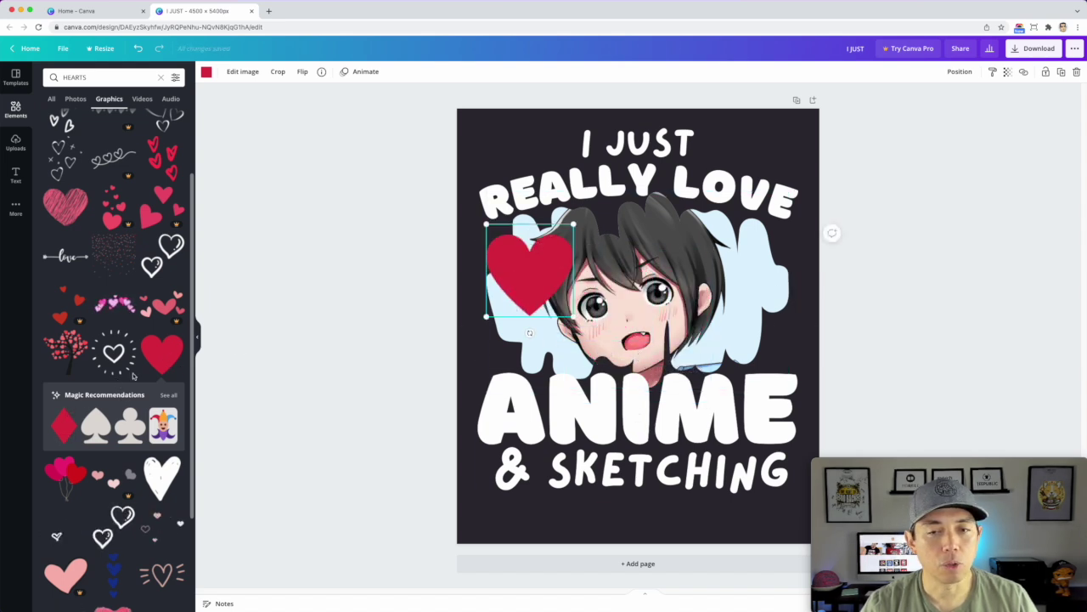
Add the pink-red graphic of two hearts, shrink it and place it beside the right side of the face
scroll(121, 319, "down", 4)
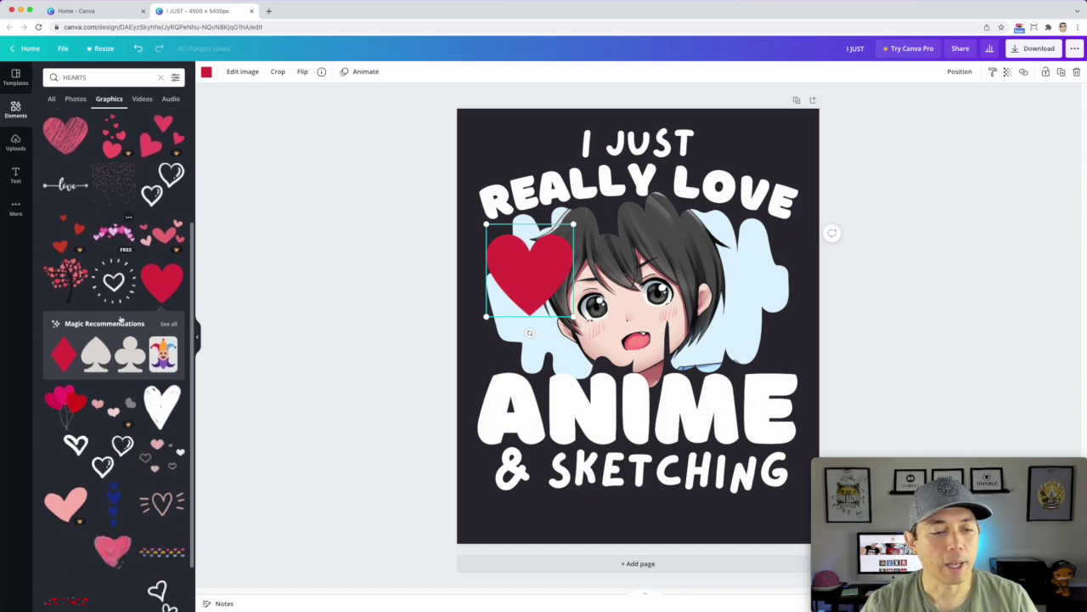
scroll(120, 319, "down", 7)
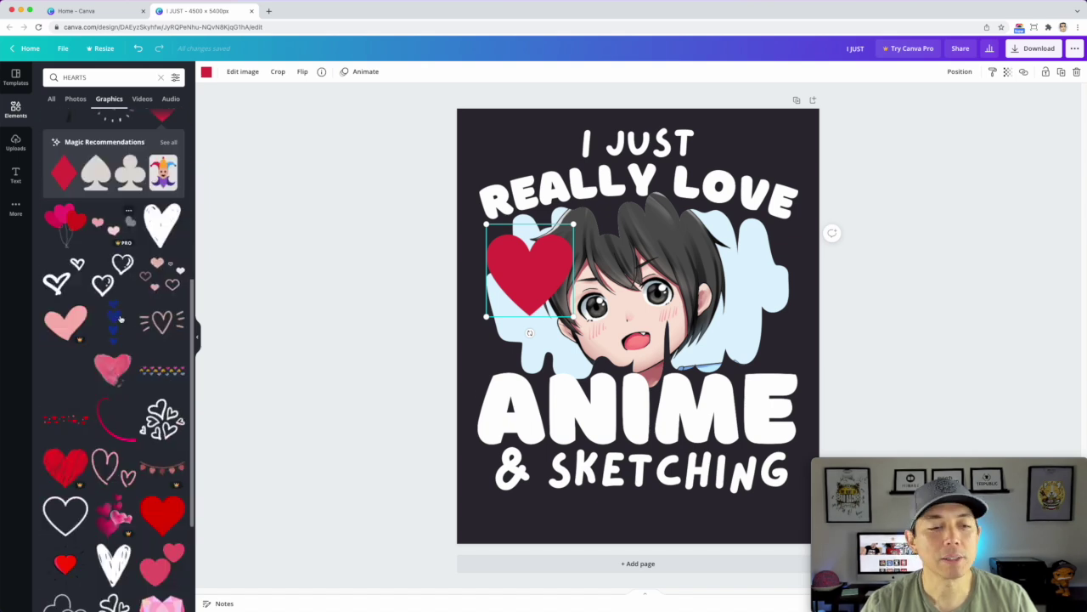
scroll(120, 320, "down", 2)
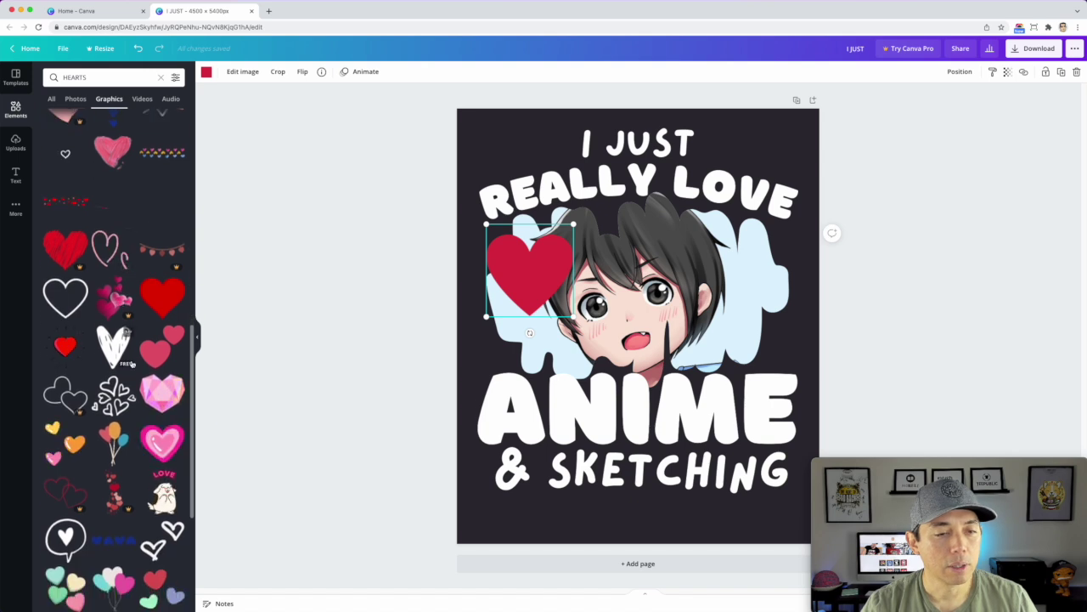
scroll(161, 352, "down", 1)
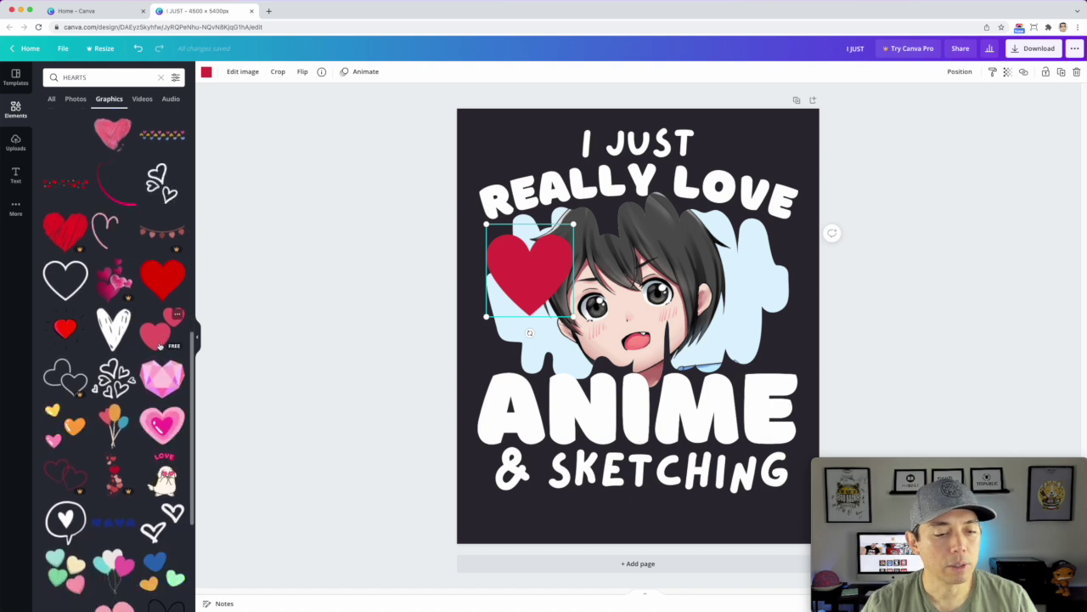
scroll(165, 408, "down", 3)
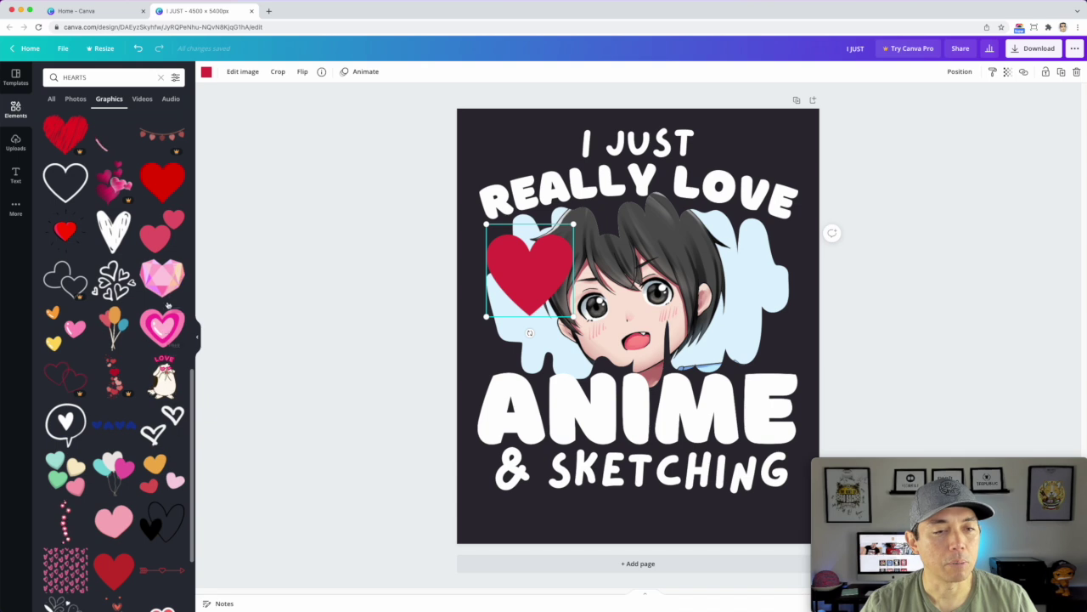
left_click(163, 226)
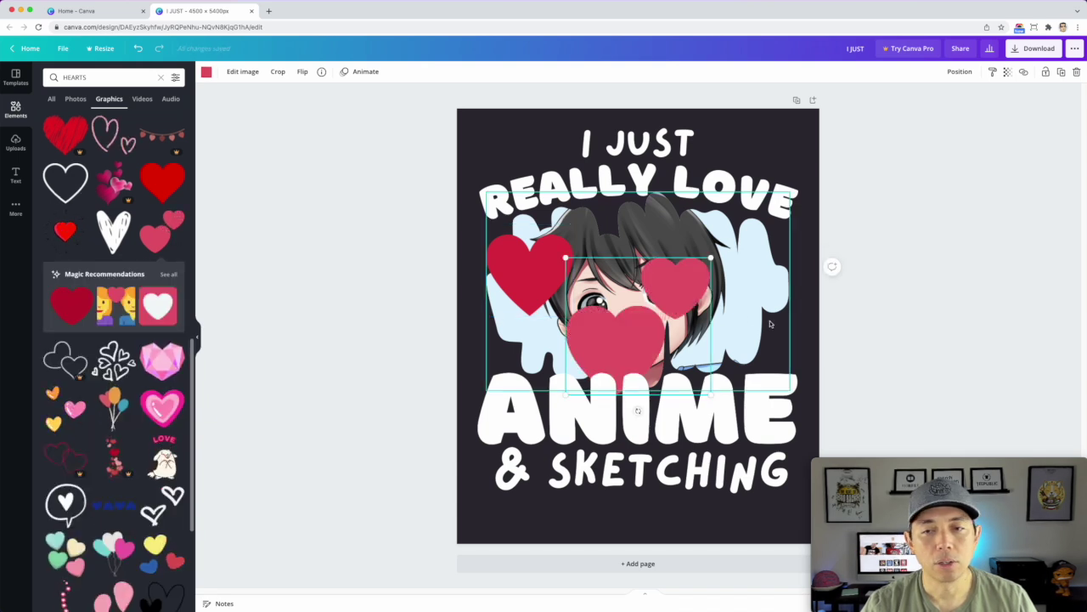
left_click_drag(711, 257, 665, 300)
left_click_drag(620, 340, 758, 275)
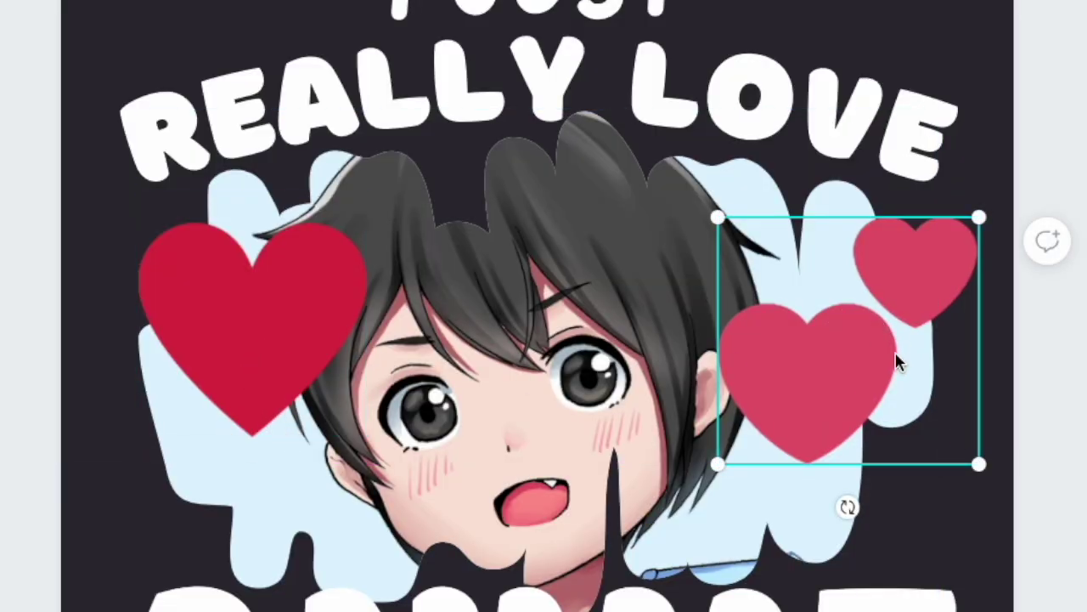
Delete the solid red heart left of the face and shift the two-heart graphic slightly down
left_click(285, 342)
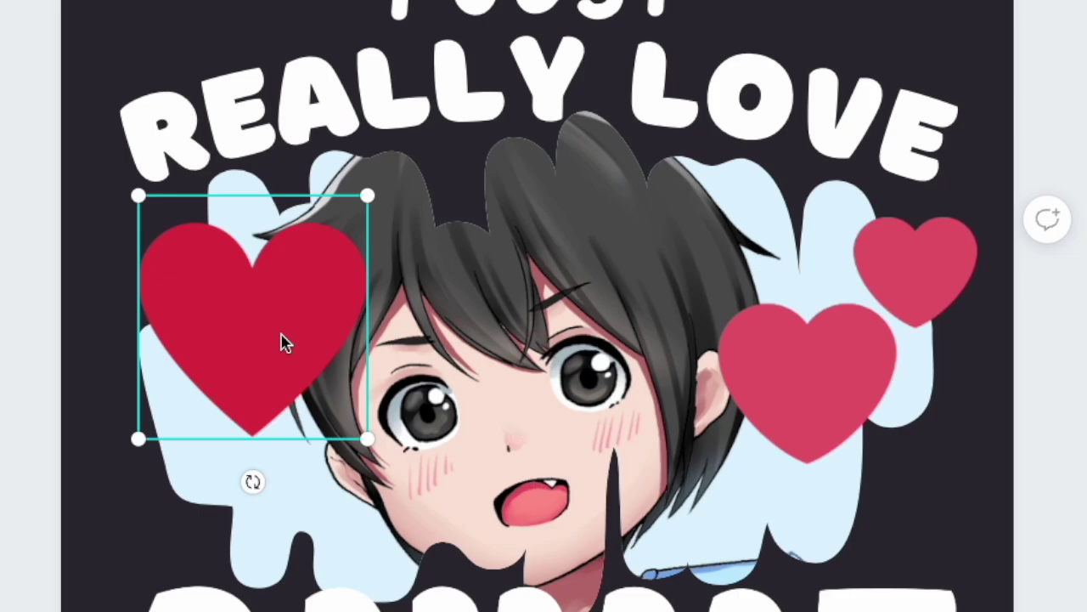
key("Delete")
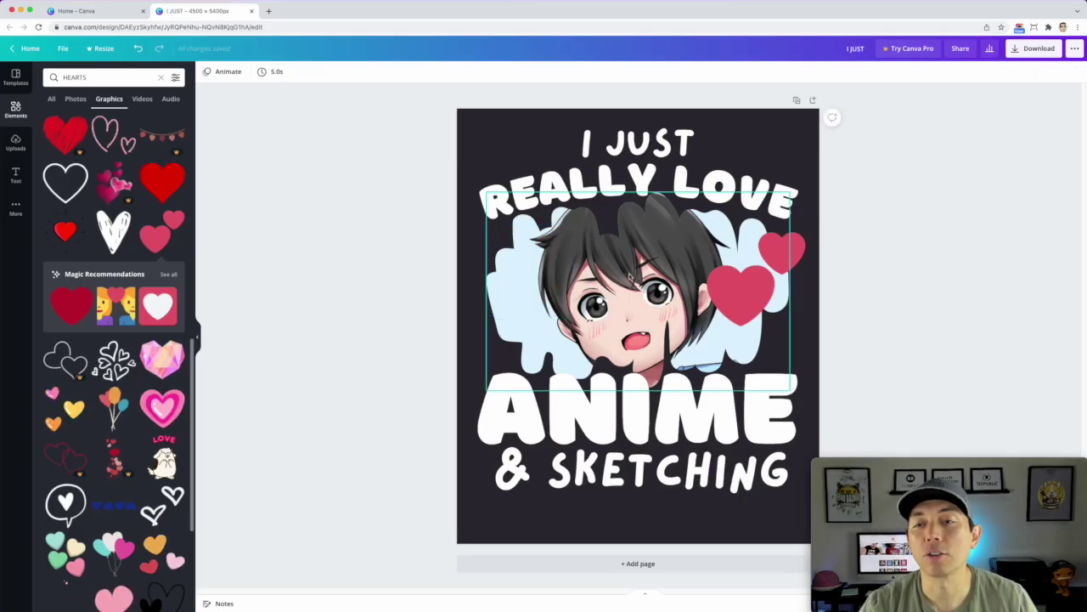
left_click_drag(765, 300, 761, 312)
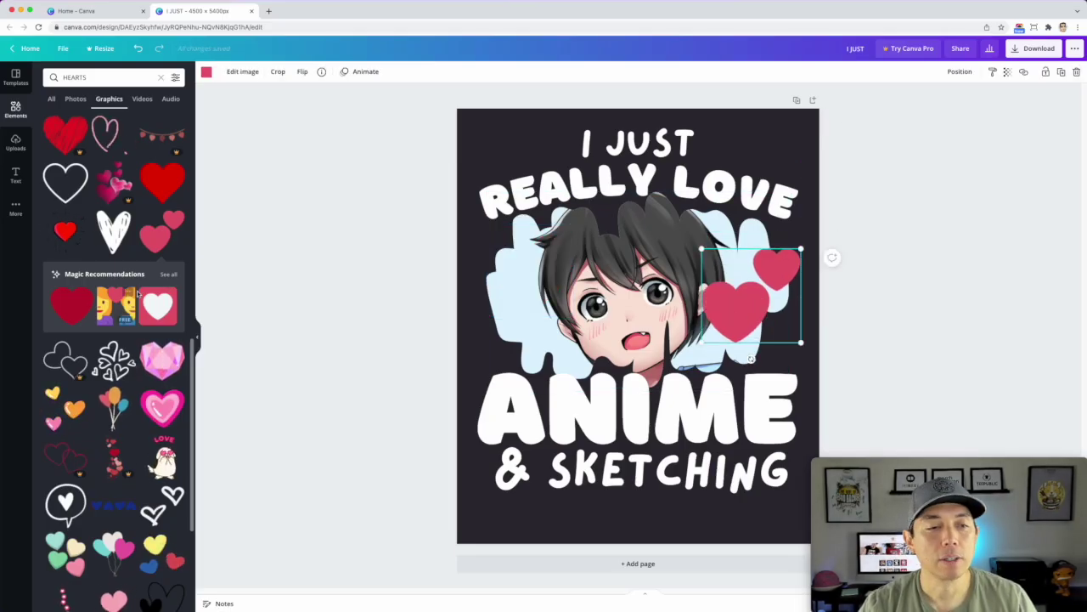
Add the dark red heart related to the two-heart graphic, tilt it counterclockwise, shrink it to about 757 x 672 and place it at the face's upper left
left_click(169, 273)
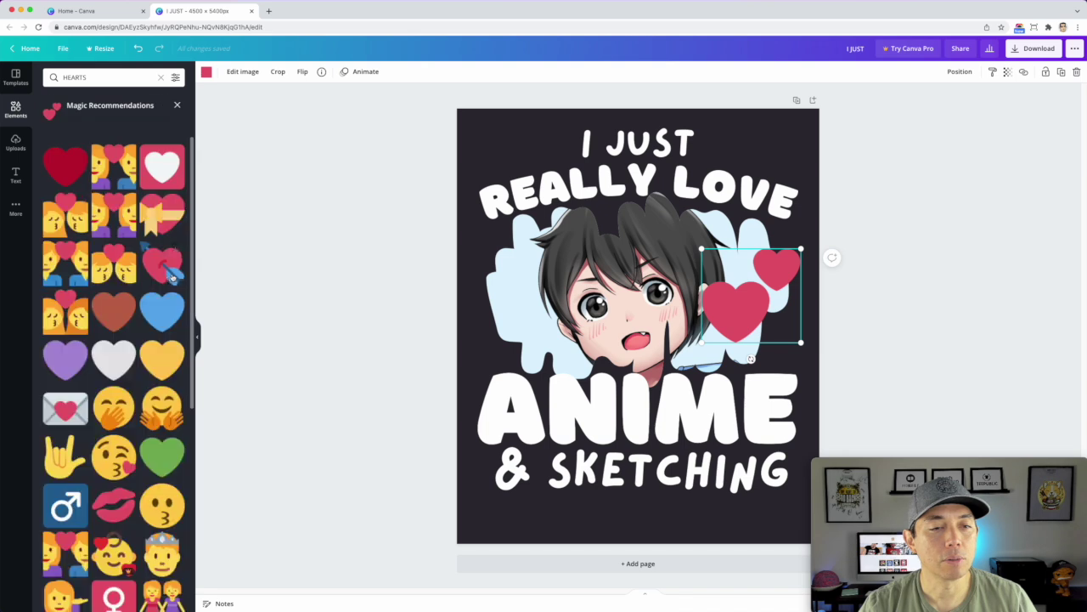
left_click(52, 168)
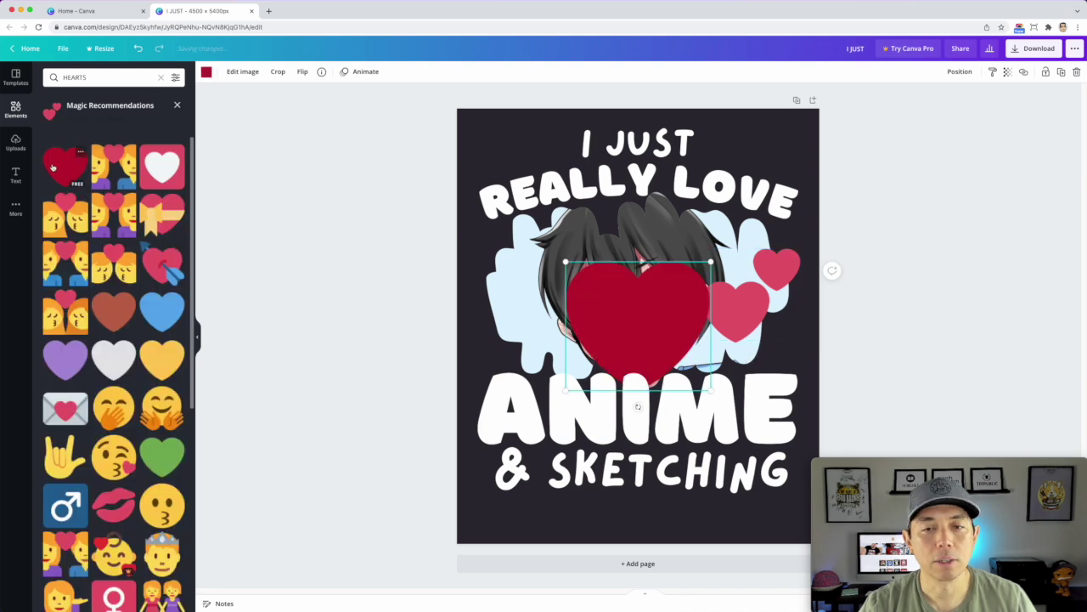
left_click_drag(709, 393, 648, 345)
left_click_drag(612, 306, 525, 261)
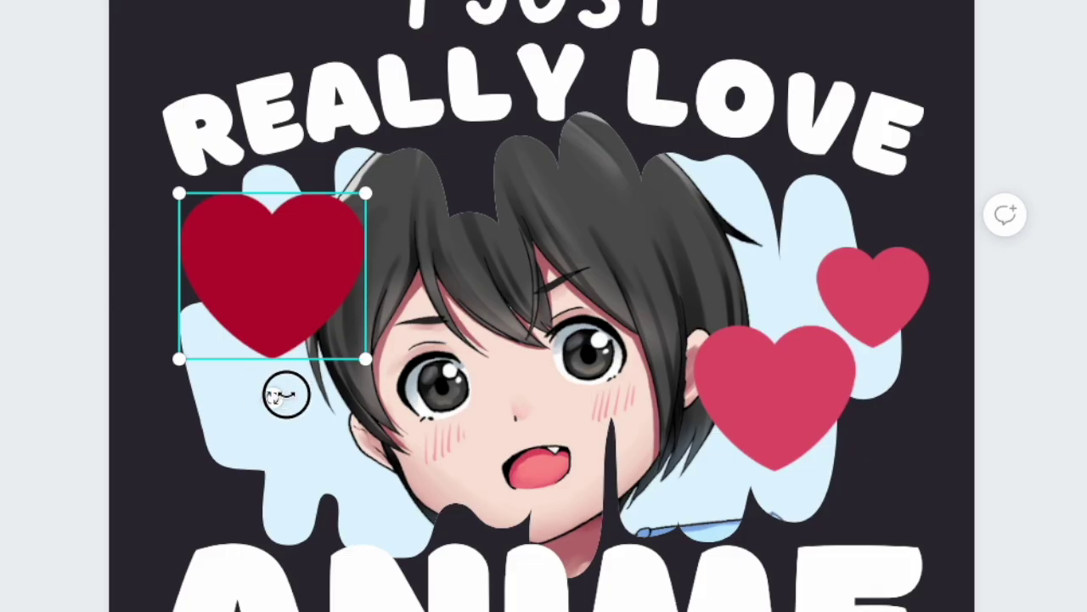
left_click_drag(525, 312, 535, 306)
left_click_drag(384, 334, 337, 309)
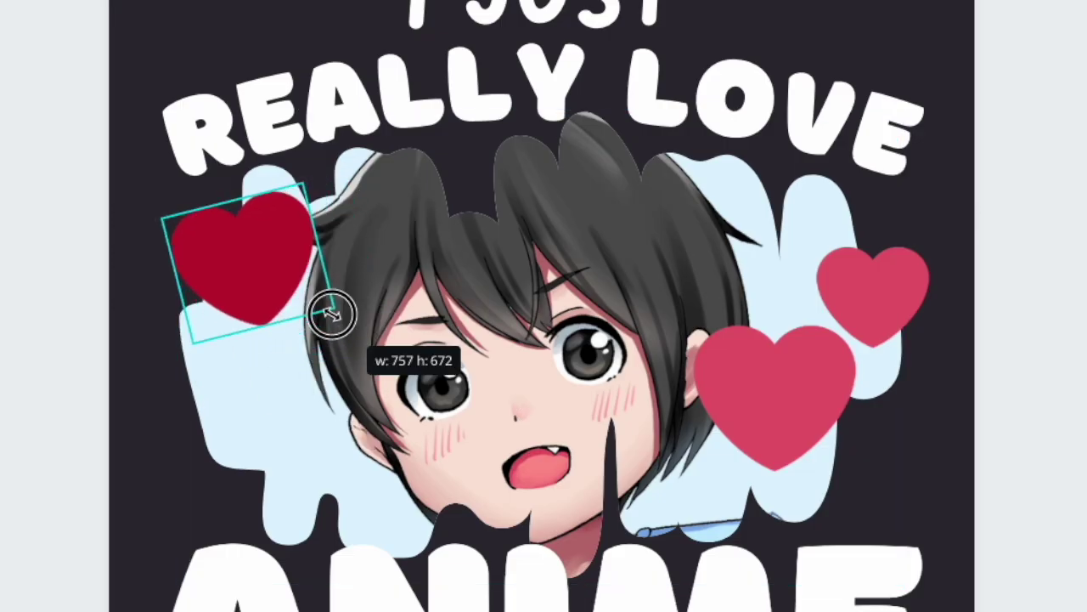
Duplicate the dark red heart as a smaller copy tilted about 10° clockwise at the lower left of the face
left_click_drag(266, 286, 340, 458)
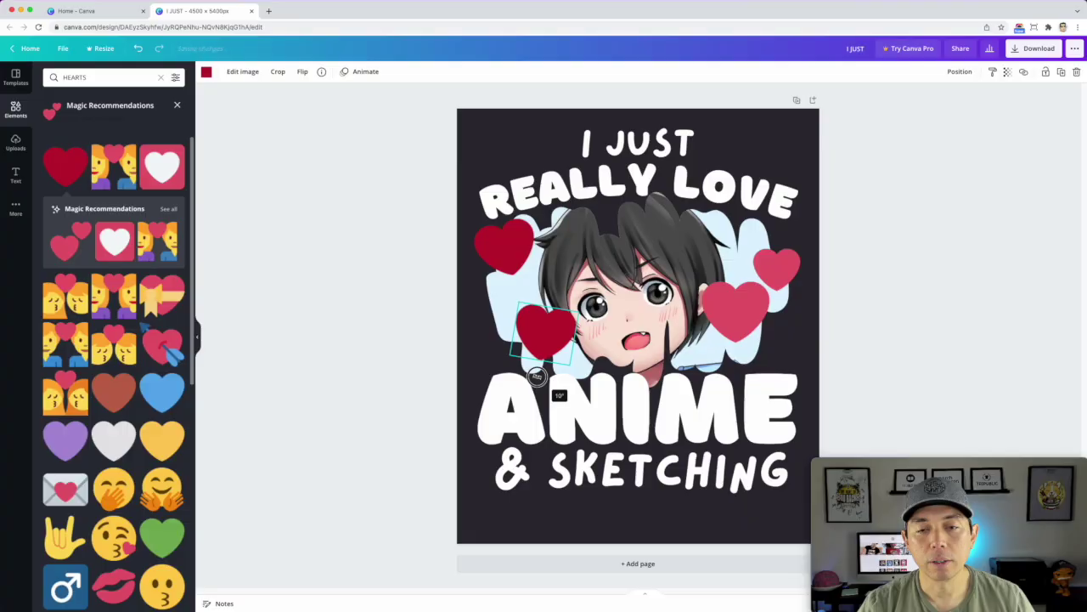
left_click_drag(547, 333, 546, 362)
Flip the two-heart graphic horizontally, shrink it, tilt it clockwise and move it to the upper right of the face
left_click(721, 312)
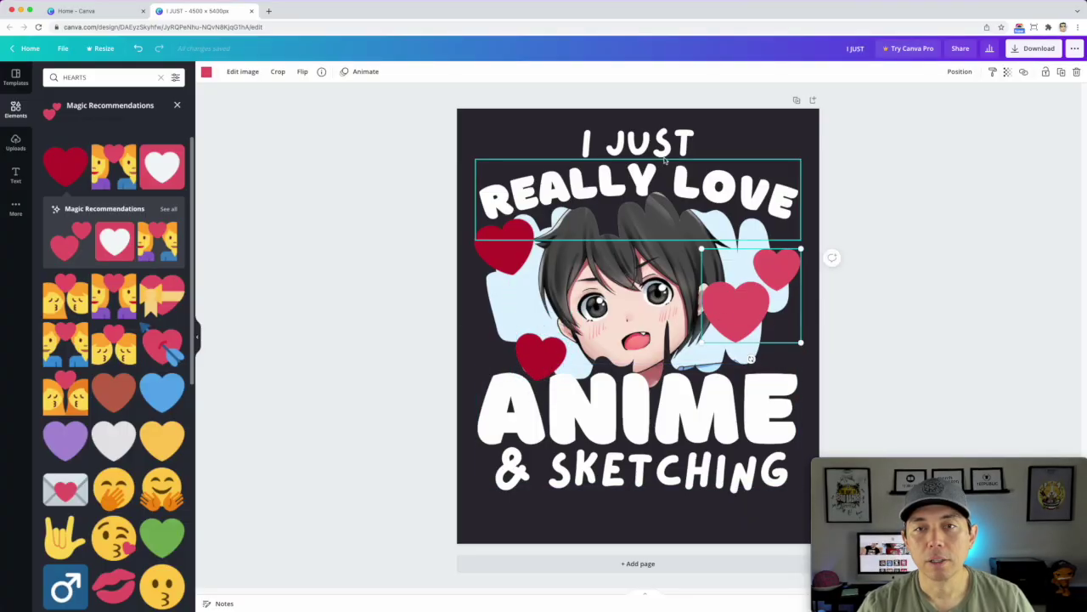
left_click(303, 71)
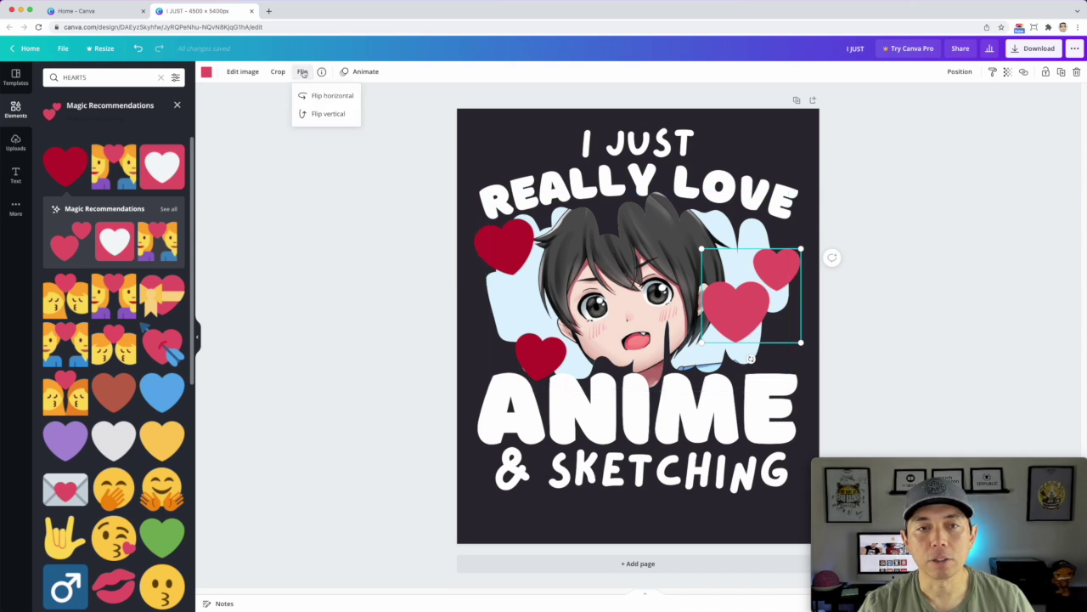
left_click(327, 96)
left_click_drag(786, 306, 780, 266)
left_click_drag(796, 303, 724, 303)
left_click_drag(743, 257, 753, 266)
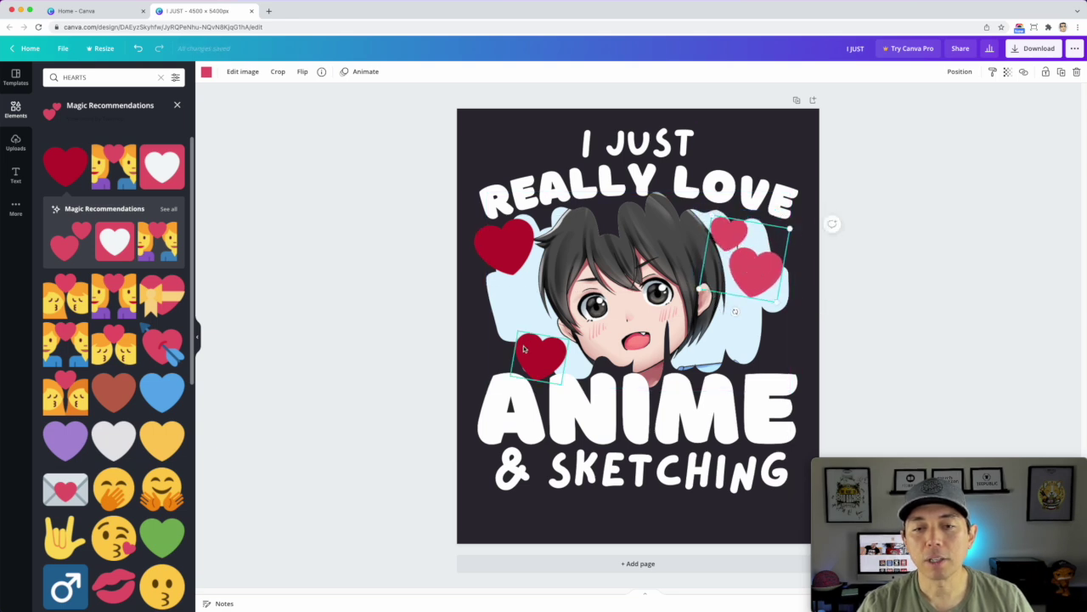
Recolour both dark red hearts left of the face with the pink-red document colour used by the two-heart graphic
left_click(499, 253)
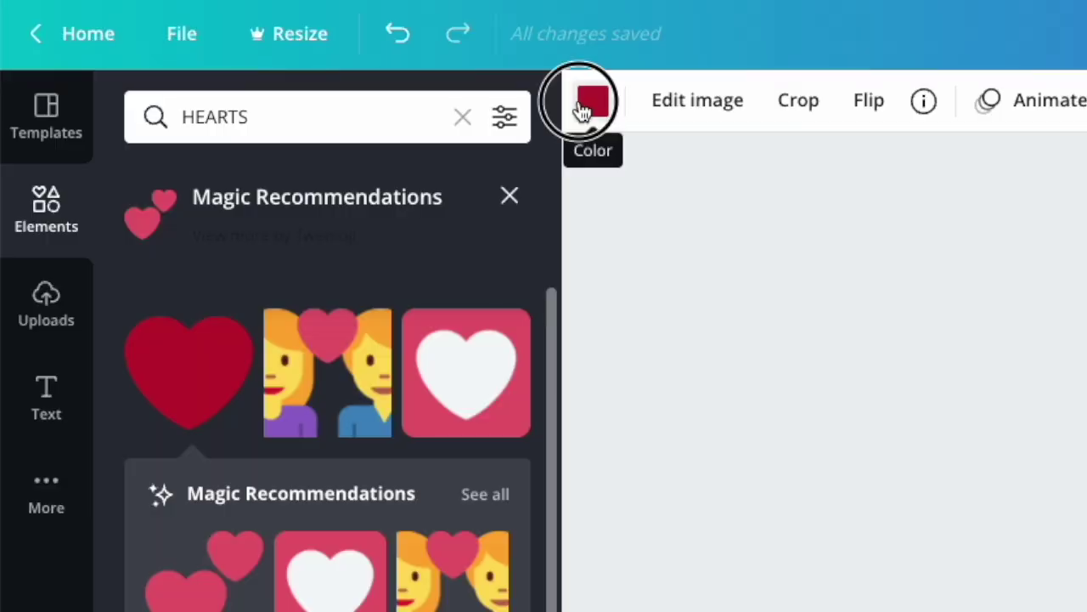
left_click(204, 74)
left_click(148, 119)
left_click(292, 237)
left_click(449, 256)
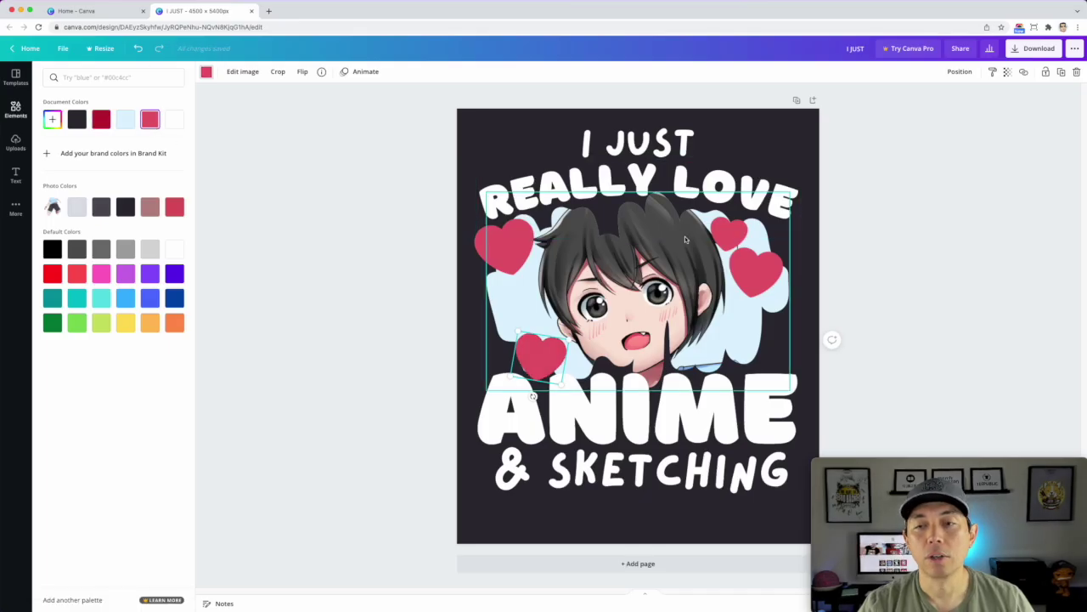
left_click(516, 253)
left_click_drag(512, 251, 680, 326)
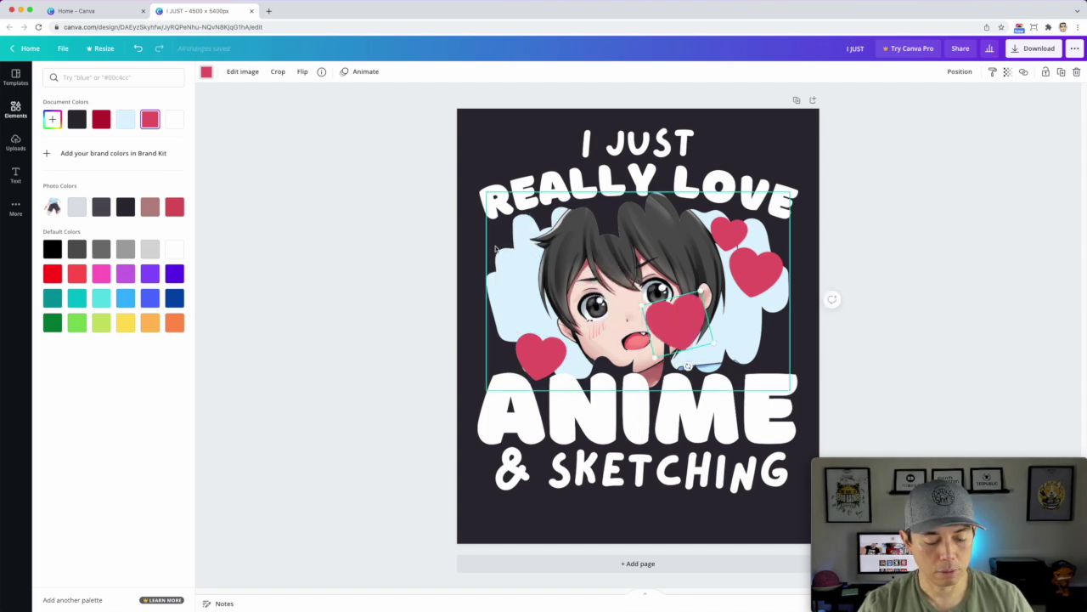
key("super+z")
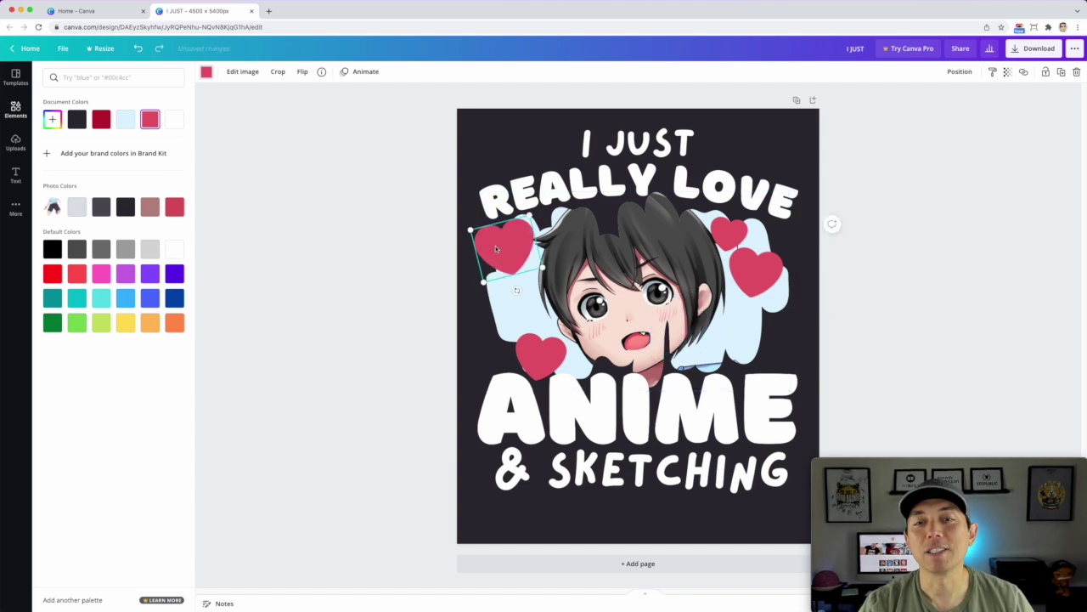
Duplicate the upper-left heart and place the copy at the lower right of the face, below the two-heart graphic
left_click_drag(503, 245, 503, 245)
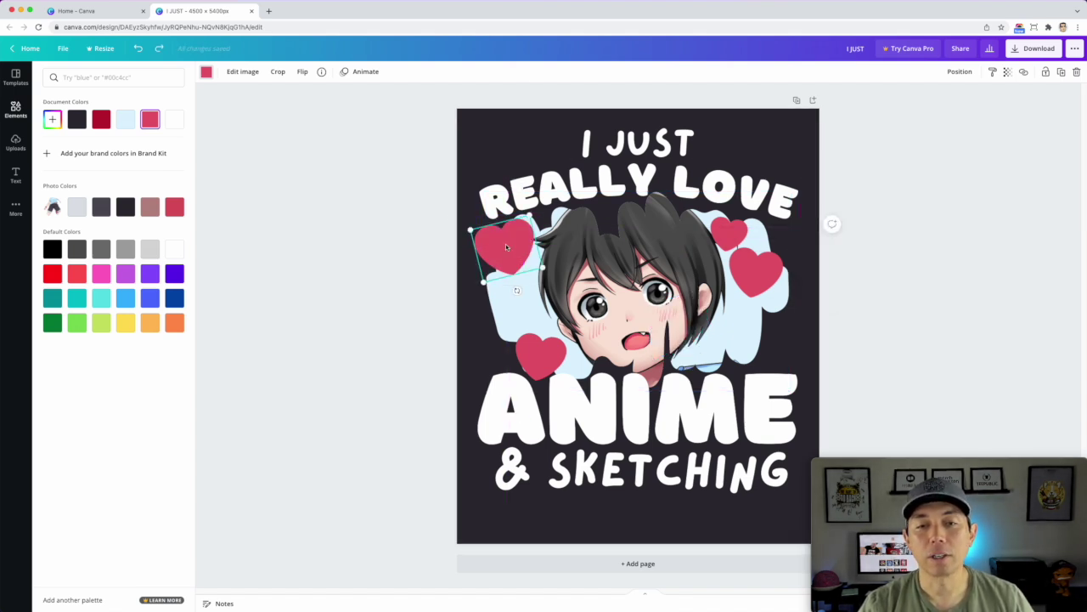
left_click_drag(506, 246, 748, 333)
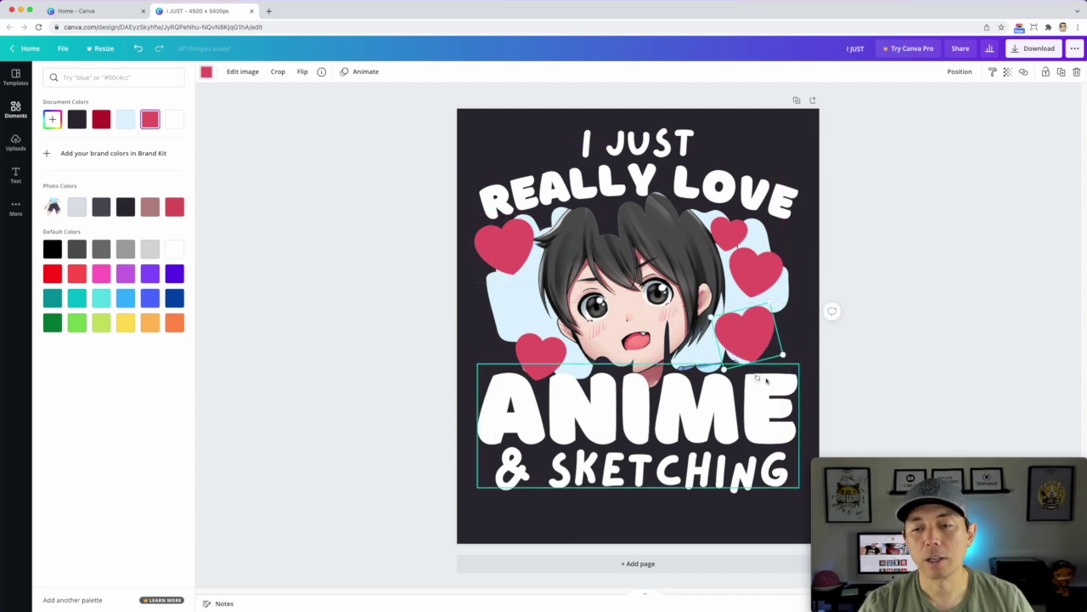
Tilt the heart at the lower right of the face clockwise, shrink it and lower it toward the word ANIME
left_click_drag(759, 377, 735, 378)
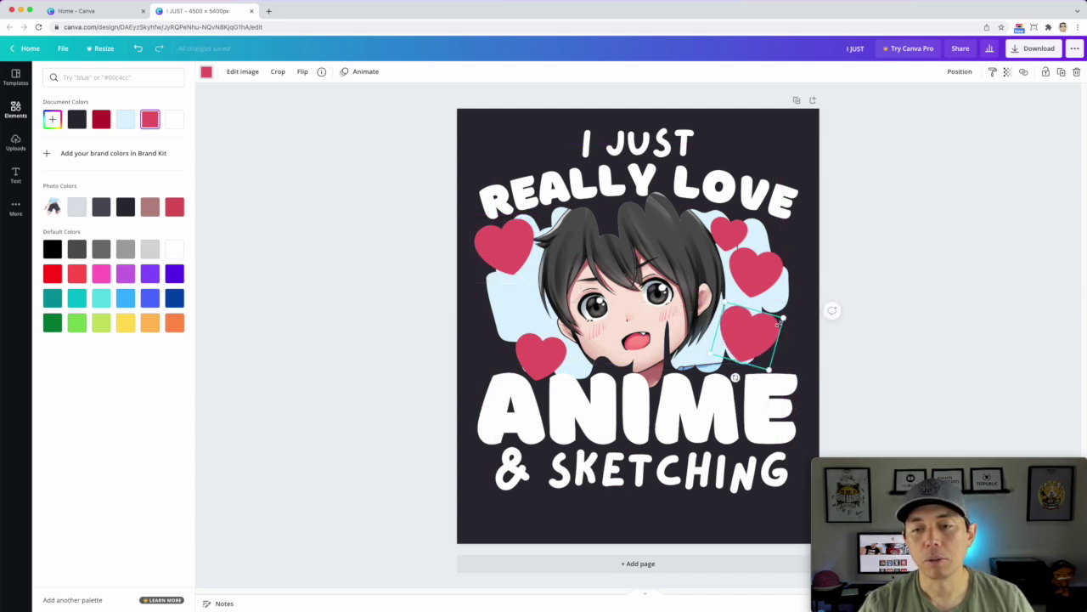
left_click_drag(786, 317, 725, 355)
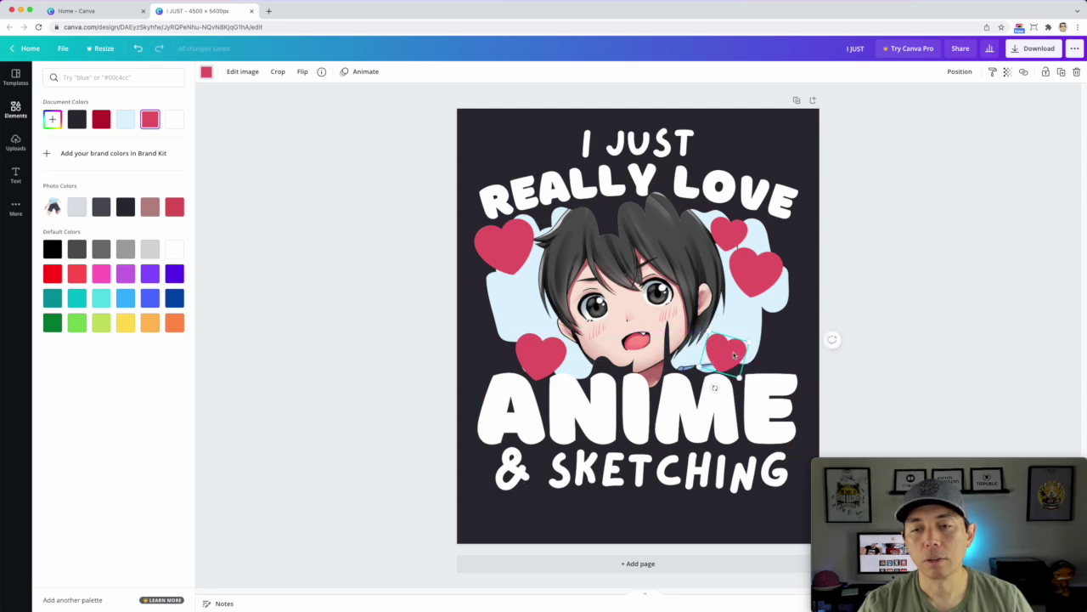
Place a copy of the small lower-right heart between the two left hearts and tilt the lower-left heart counterclockwise
left_click_drag(733, 352, 528, 300)
left_click_drag(542, 350, 537, 348)
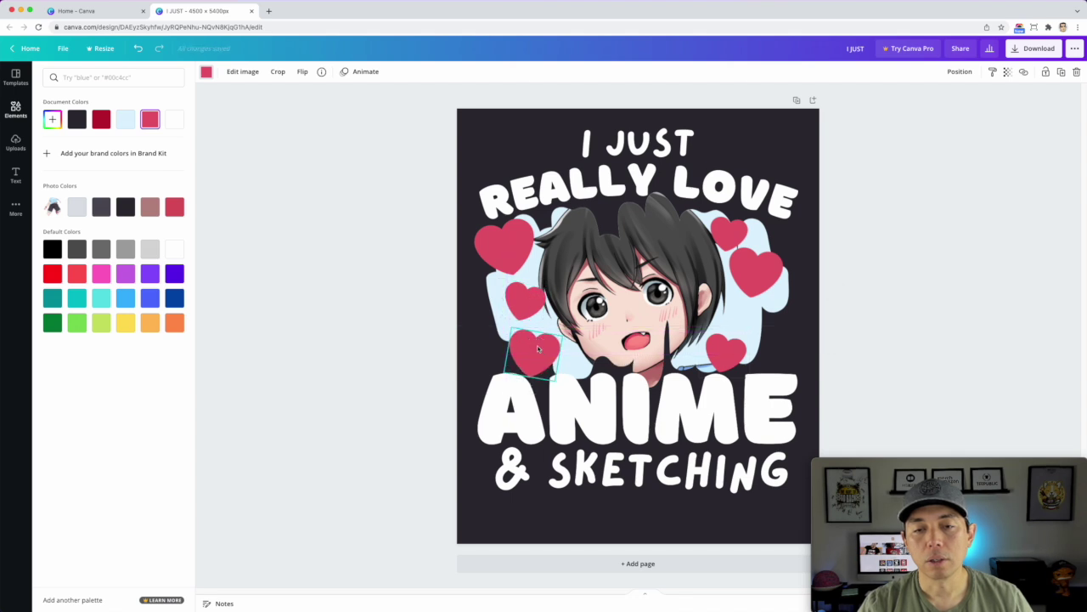
left_click_drag(532, 394, 551, 390)
left_click_drag(525, 302, 529, 302)
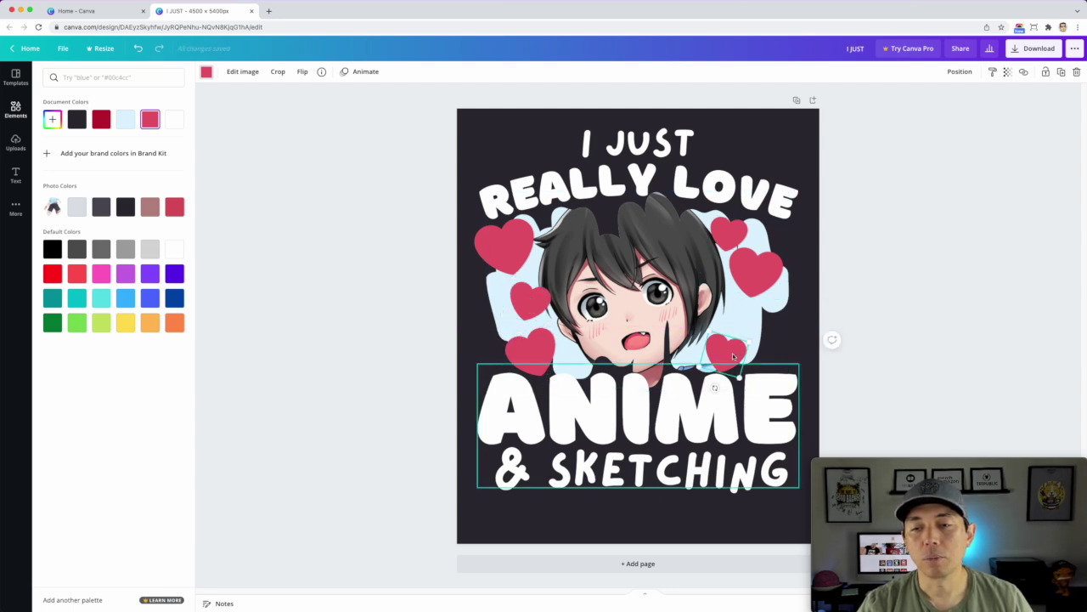
Duplicate the lower-right heart, place the copy to its upper right at the frame's edge and adjust the spacing of both
left_click(736, 371)
left_click(727, 347)
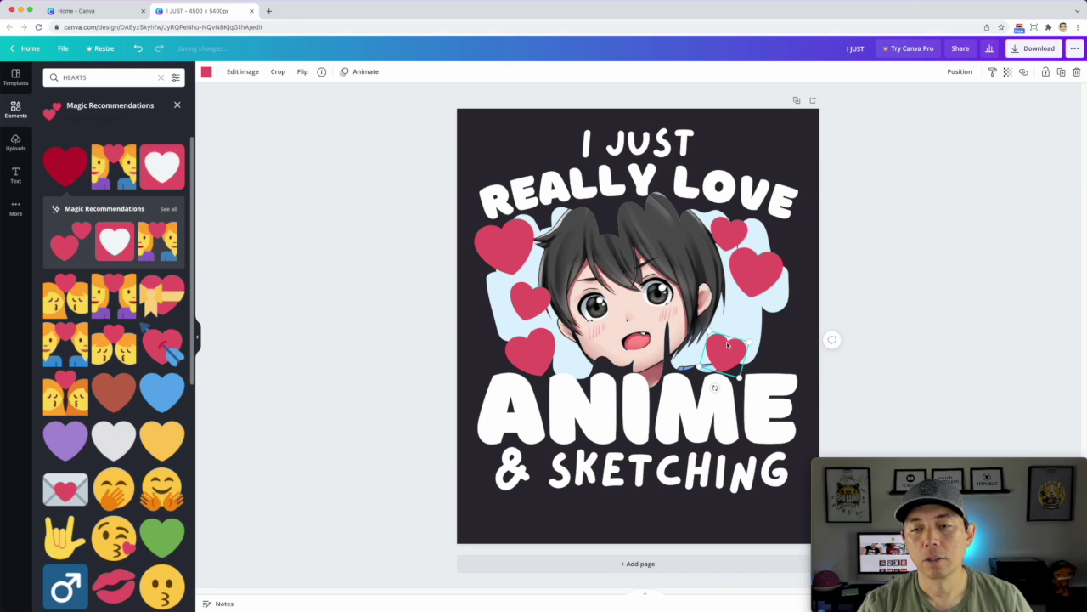
left_click_drag(727, 341, 771, 320)
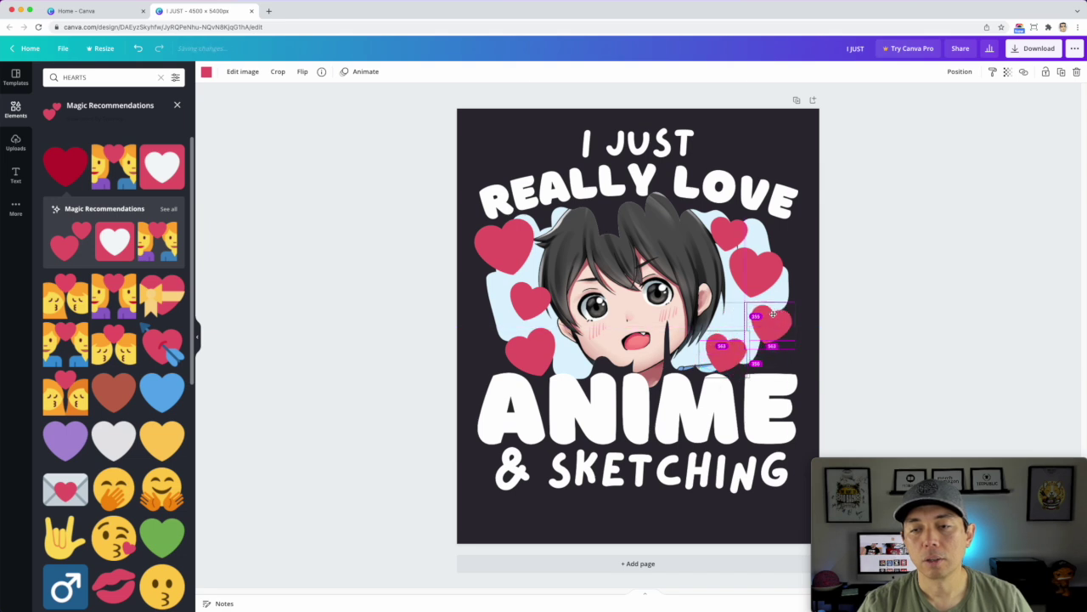
left_click_drag(793, 357, 775, 336)
left_click(834, 293)
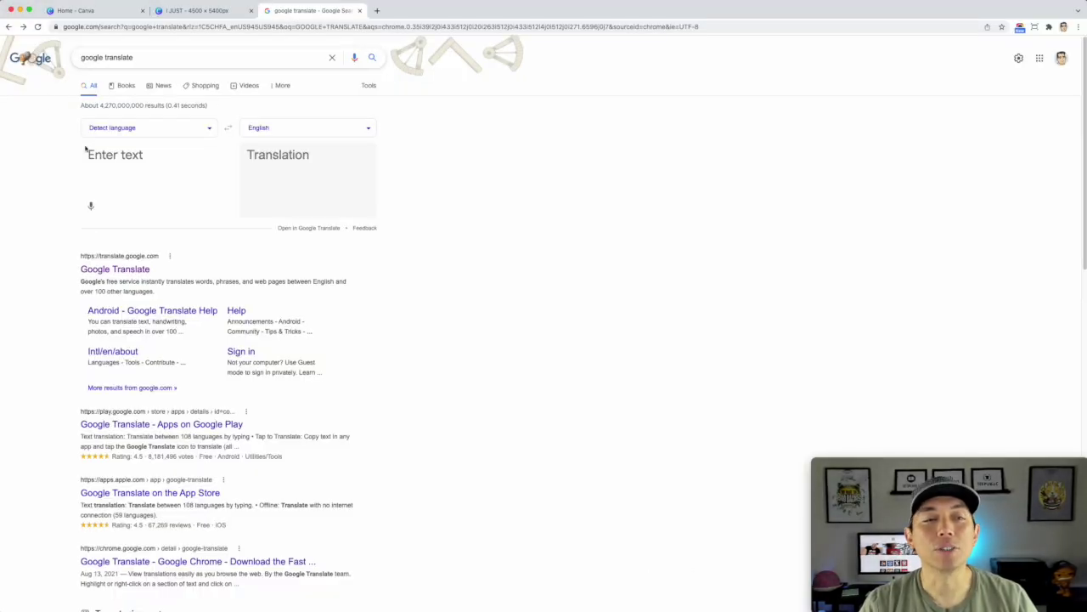
In Google Translate, translate "I LOVE ANIME" into Japanese and copy the translation
type("I LOVE A")
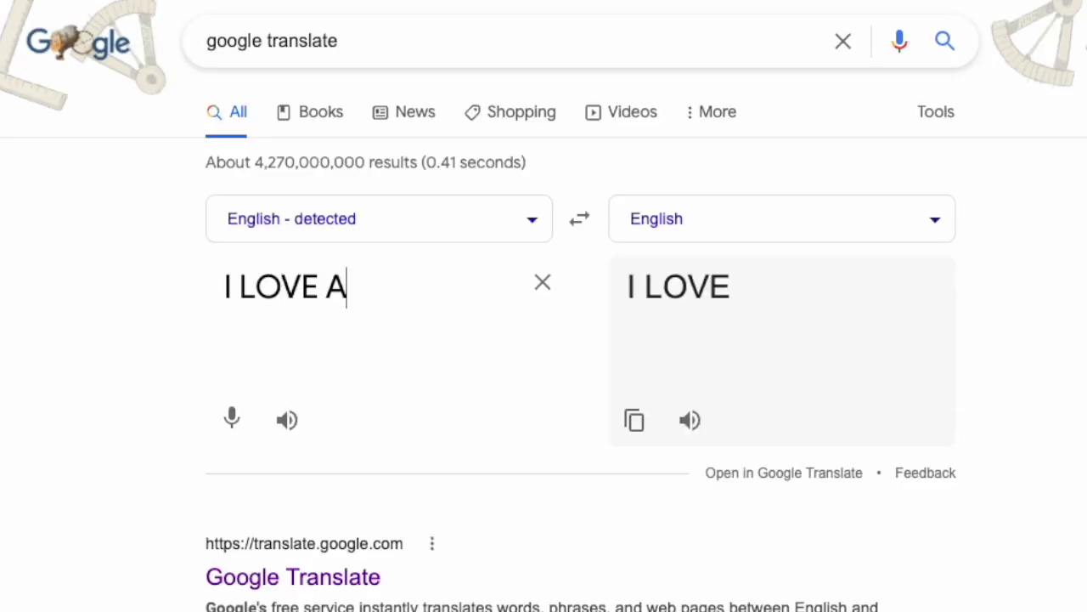
type("NIME")
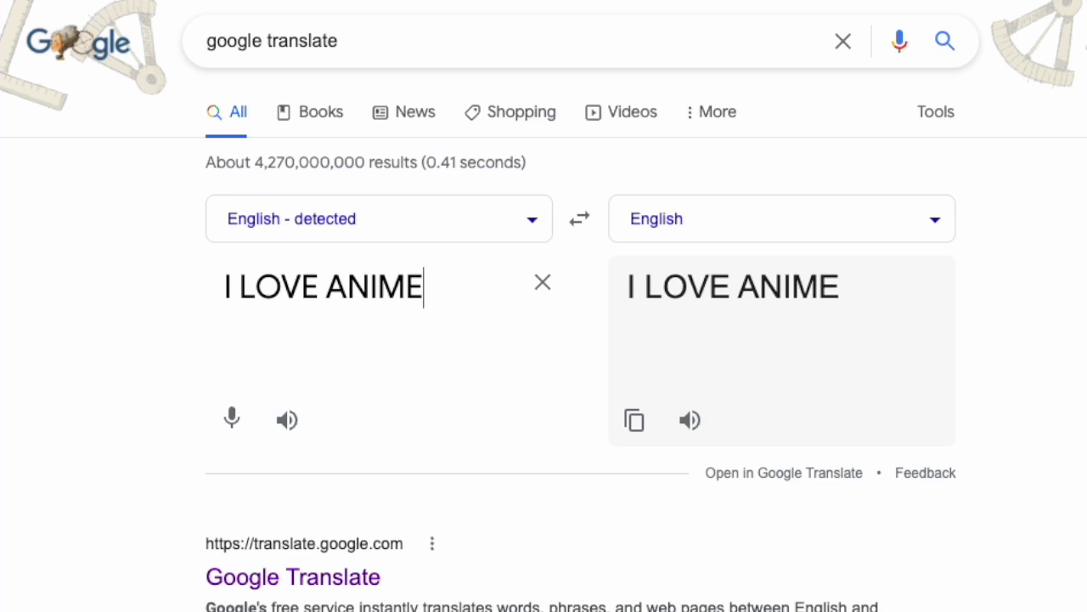
left_click(838, 220)
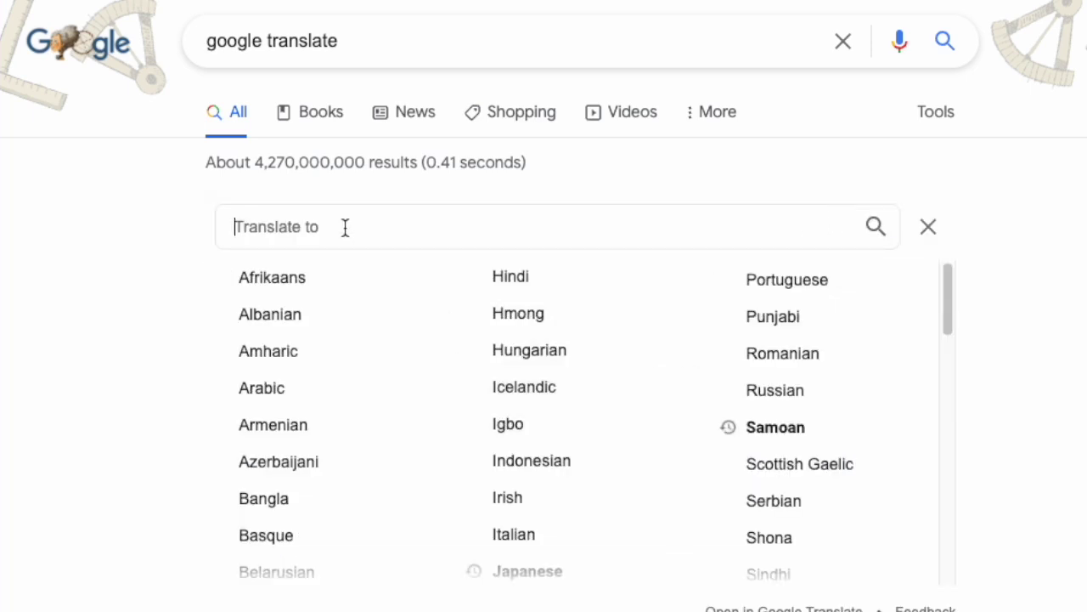
type("JAP")
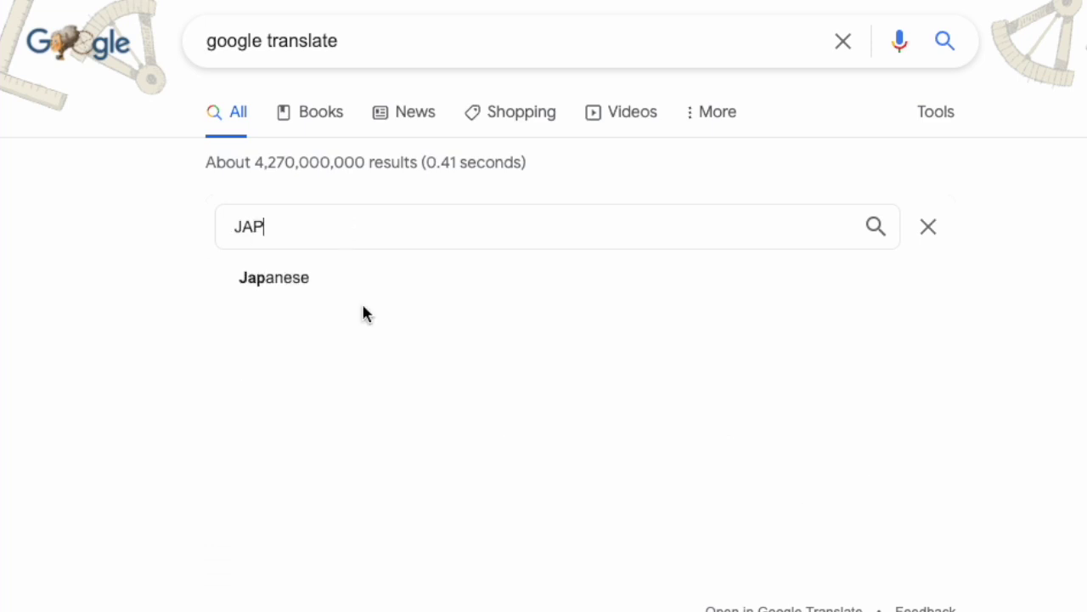
left_click(286, 284)
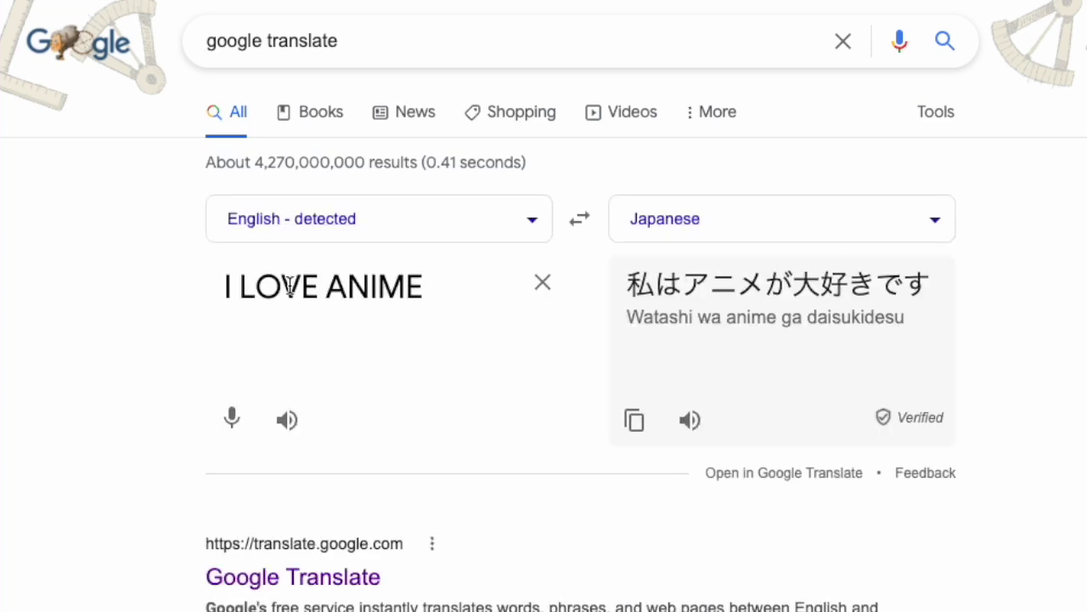
triple_click(721, 283)
key("super+c")
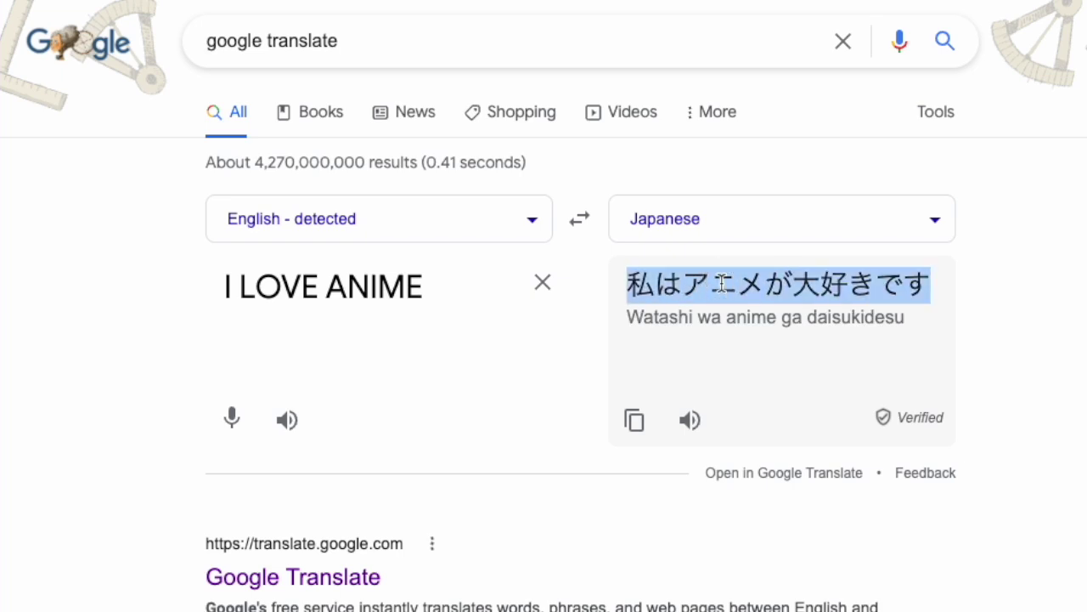
Switch back to the Canva design, duplicate the "& SKETCHING" line below itself and replace the copy's text with the Japanese translation
left_click(220, 11)
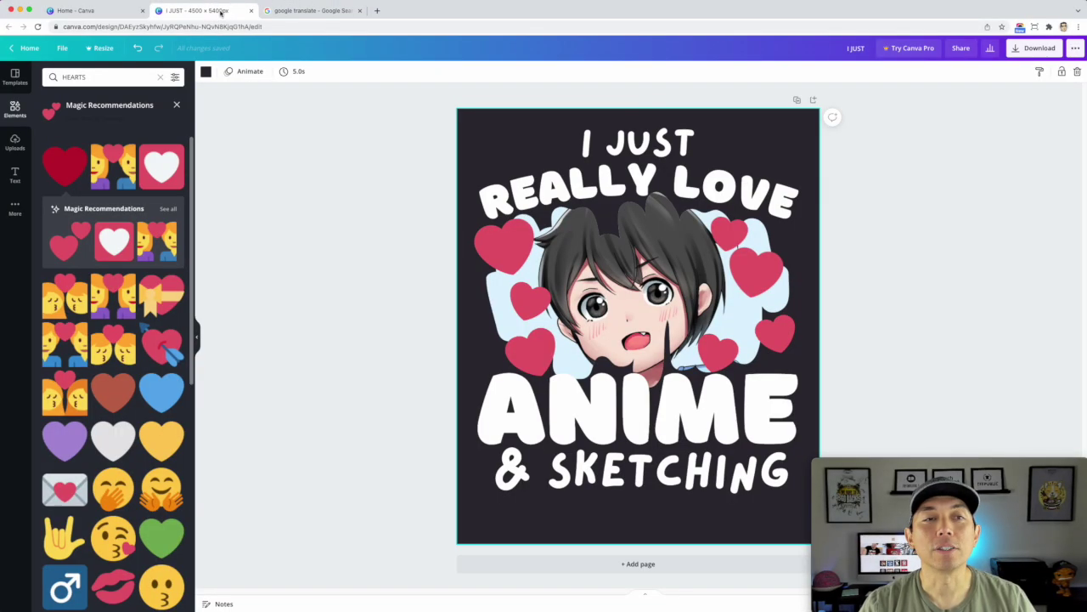
left_click(617, 472)
left_click_drag(606, 472, 606, 510)
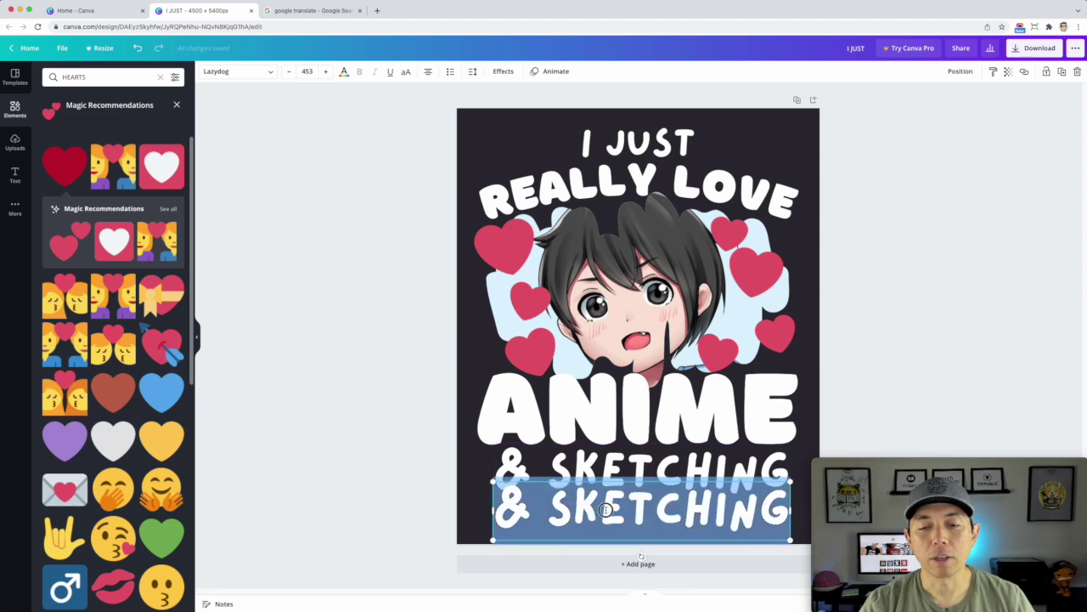
key("super+v")
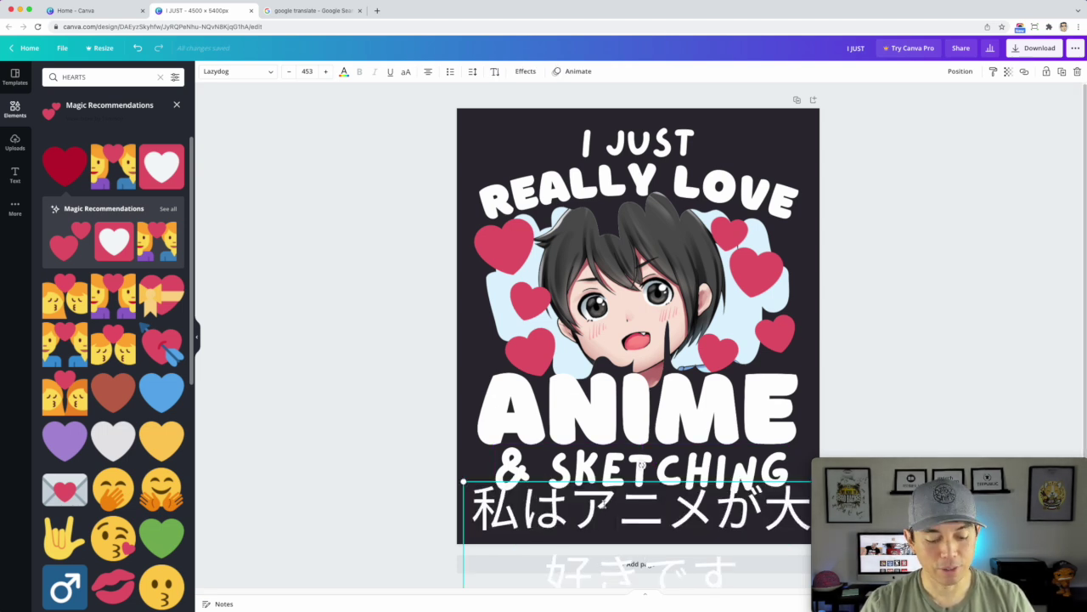
Set the Japanese text's font size to 100 and fit its text box closely around the single line
key("super+a")
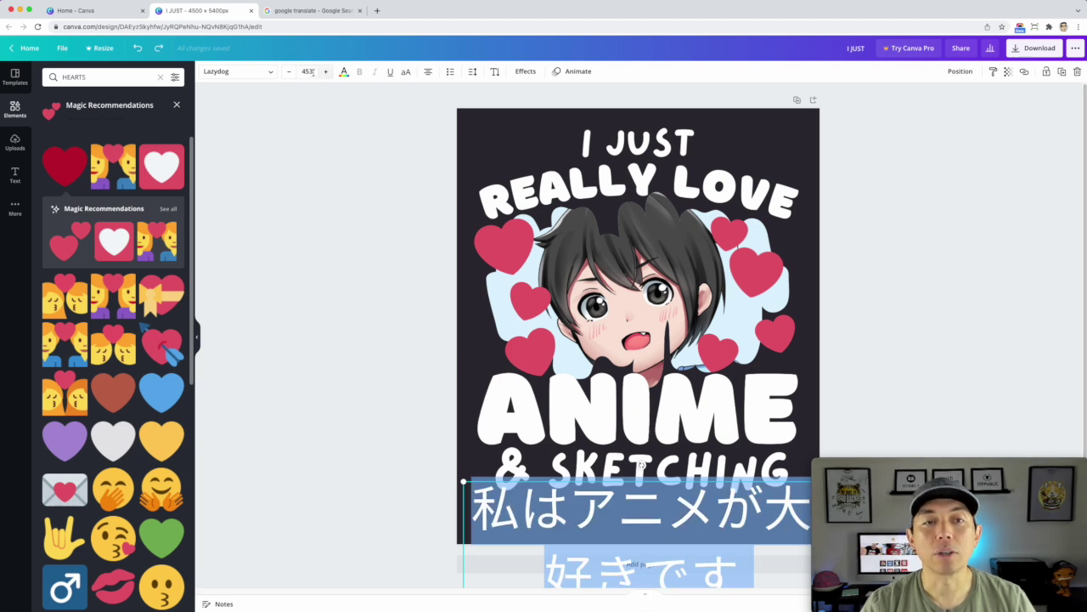
left_click(307, 71)
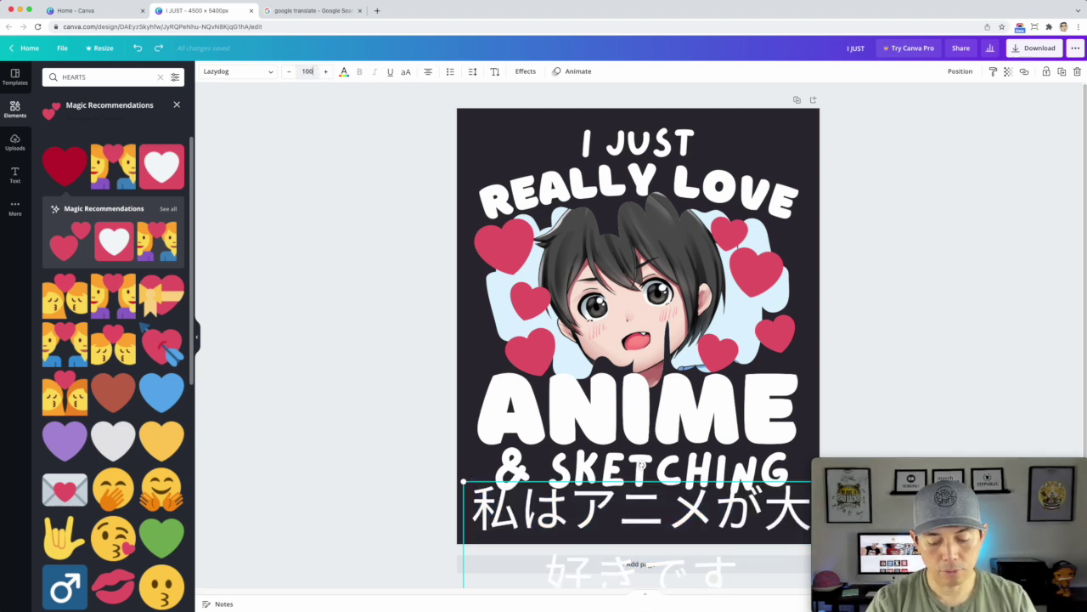
type("100")
key("Return")
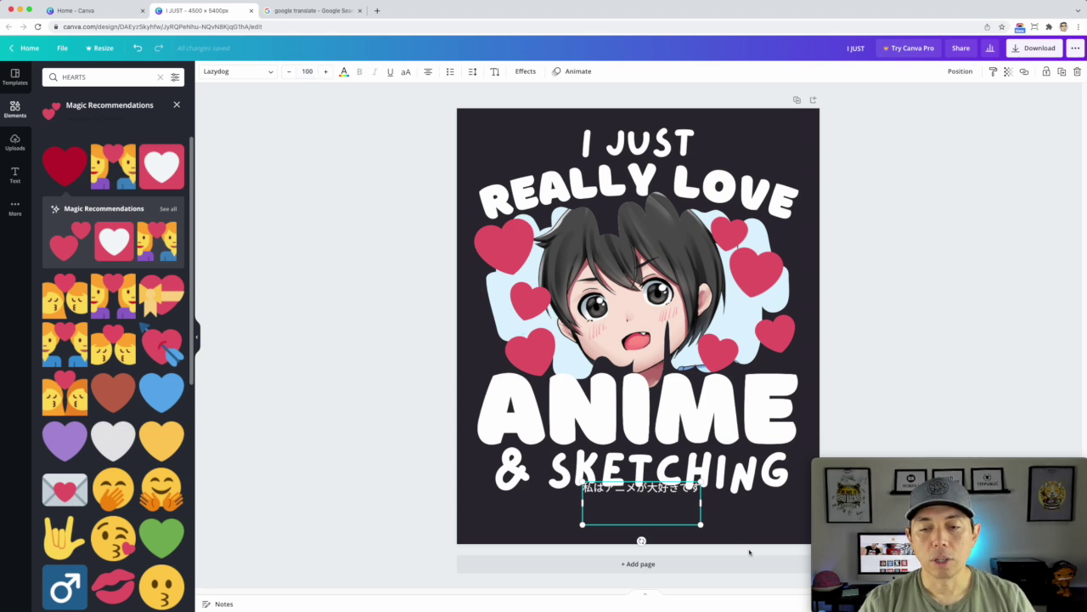
left_click_drag(702, 516, 700, 516)
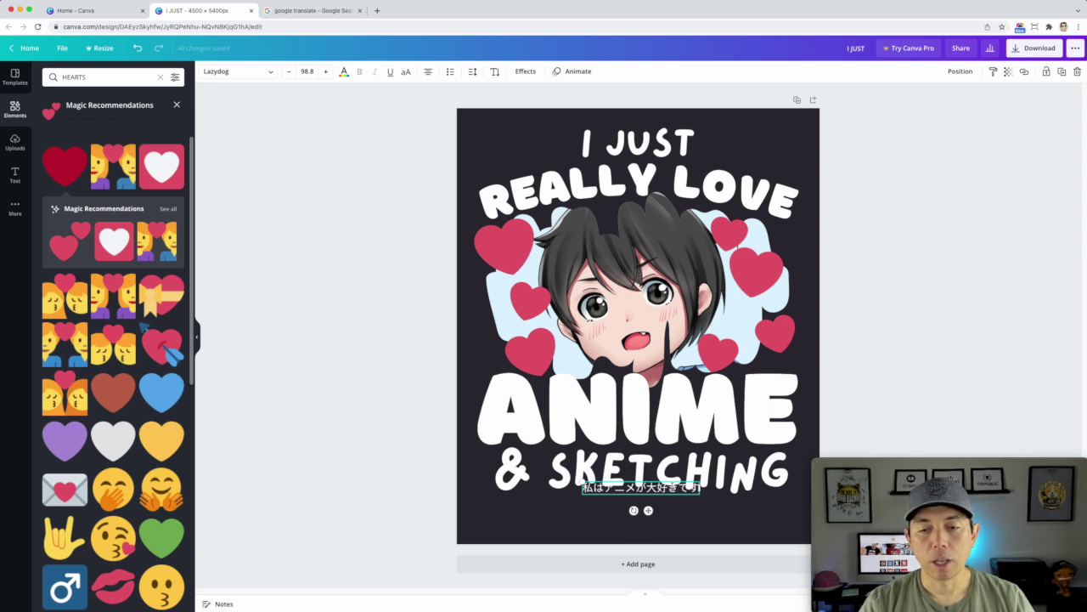
Move the Japanese line below "& SKETCHING" and enlarge it to about font size 137
key("ctrl+a")
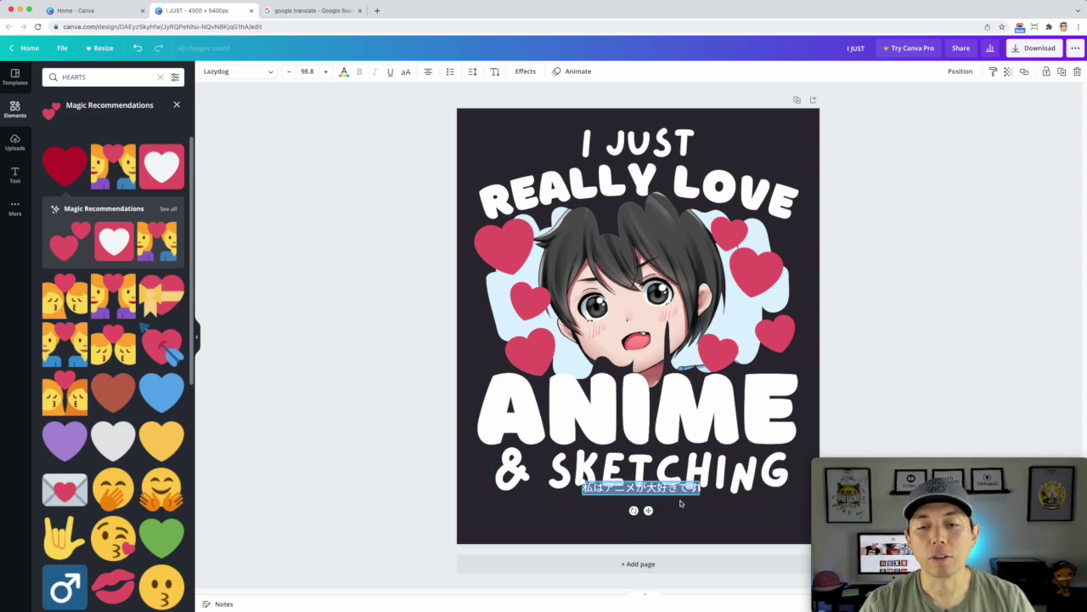
left_click(281, 333)
left_click(677, 497)
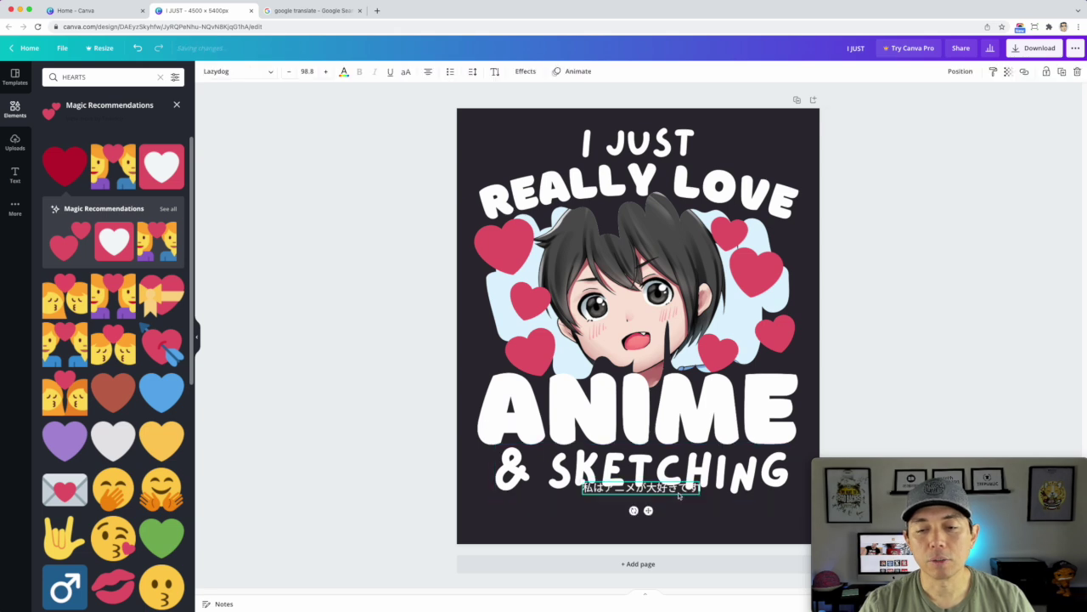
mouse_move(698, 492)
left_mouse_down()
mouse_move(744, 501)
mouse_move(629, 508)
left_mouse_up()
Search the fonts for "JAPANESE", try トガリテ Bl on the Japanese line and set its font to 源泉丸ゴシックH
triple_click(633, 508)
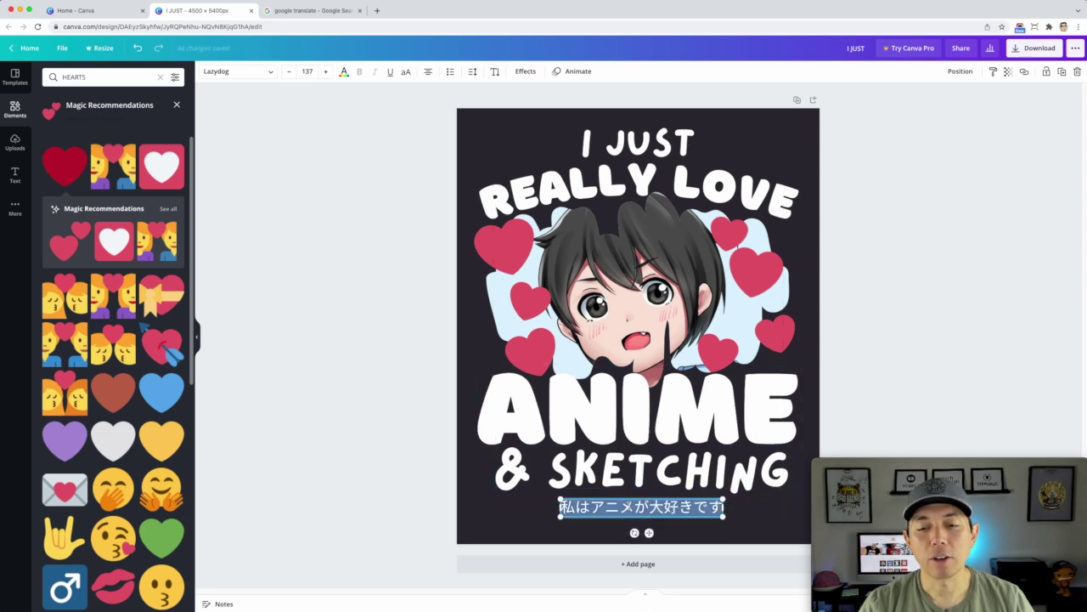
left_click(254, 72)
type("BOR")
double_click(299, 147)
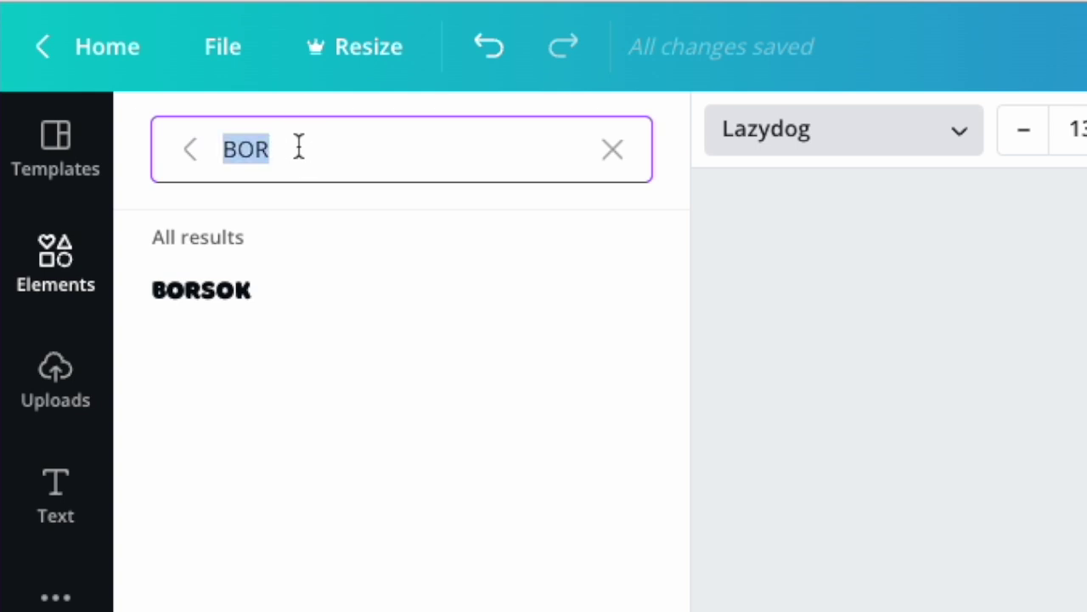
type("JAPE")
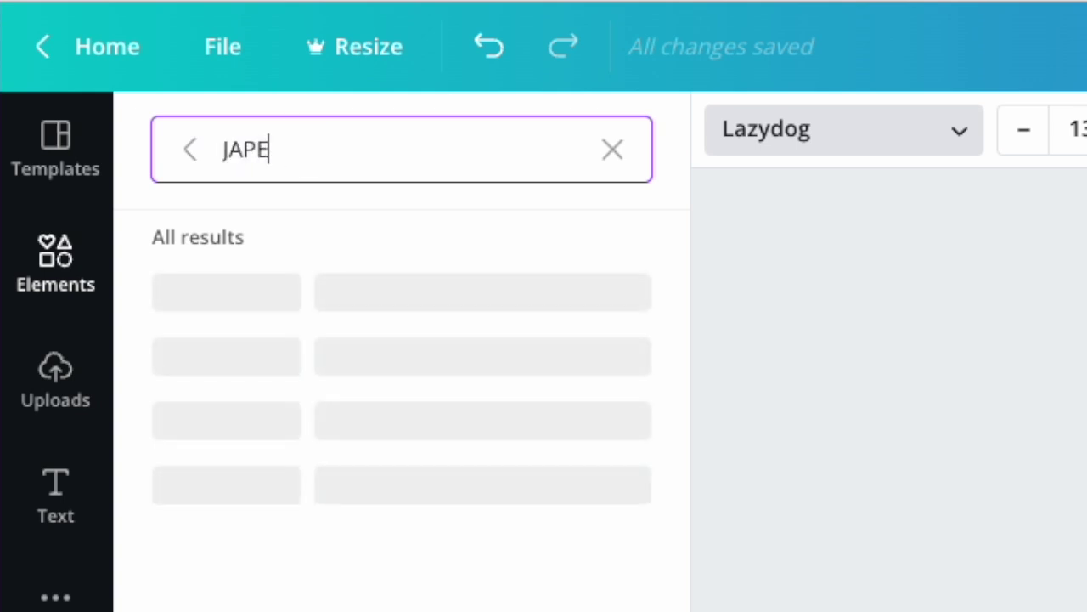
key("BackSpace")
type("ANESE")
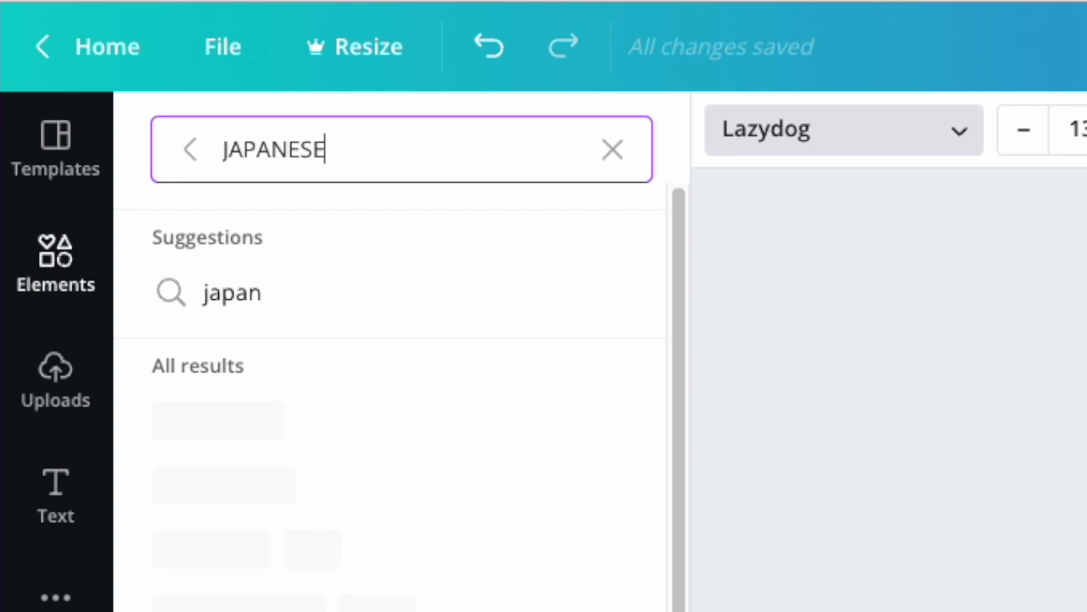
left_click(78, 247)
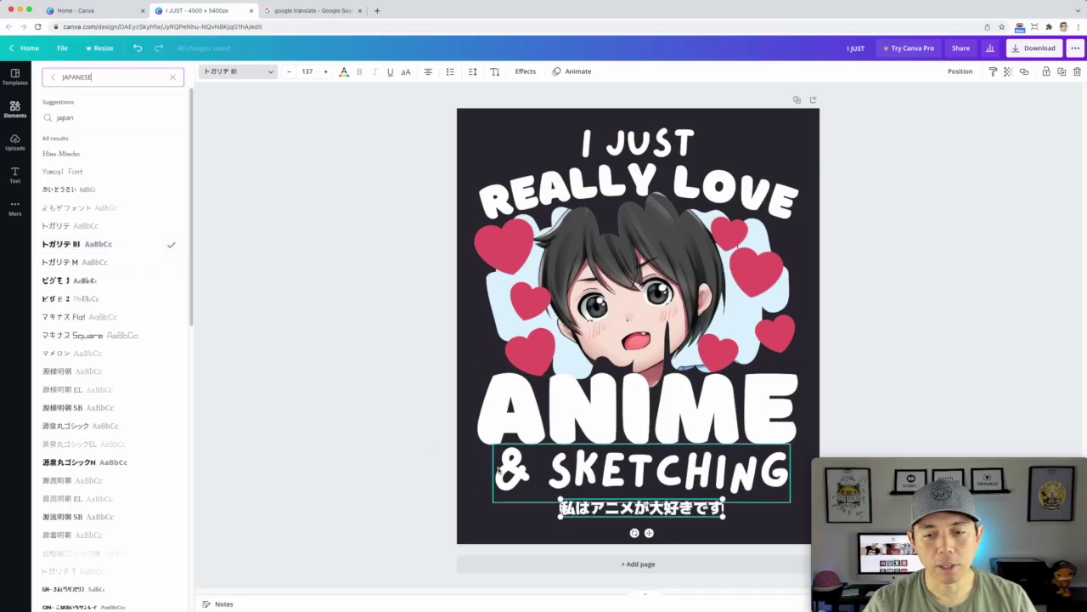
left_click(84, 462)
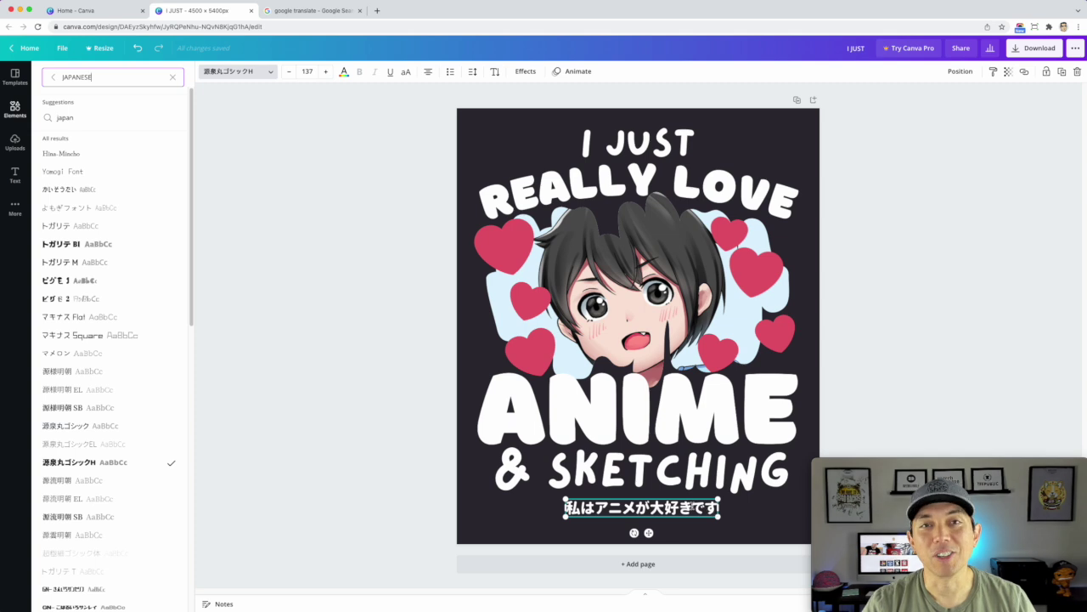
Enlarge the Japanese line to about font size 186 and shift it toward the page's centre beneath "& SKETCHING"
left_click_drag(721, 518, 773, 524)
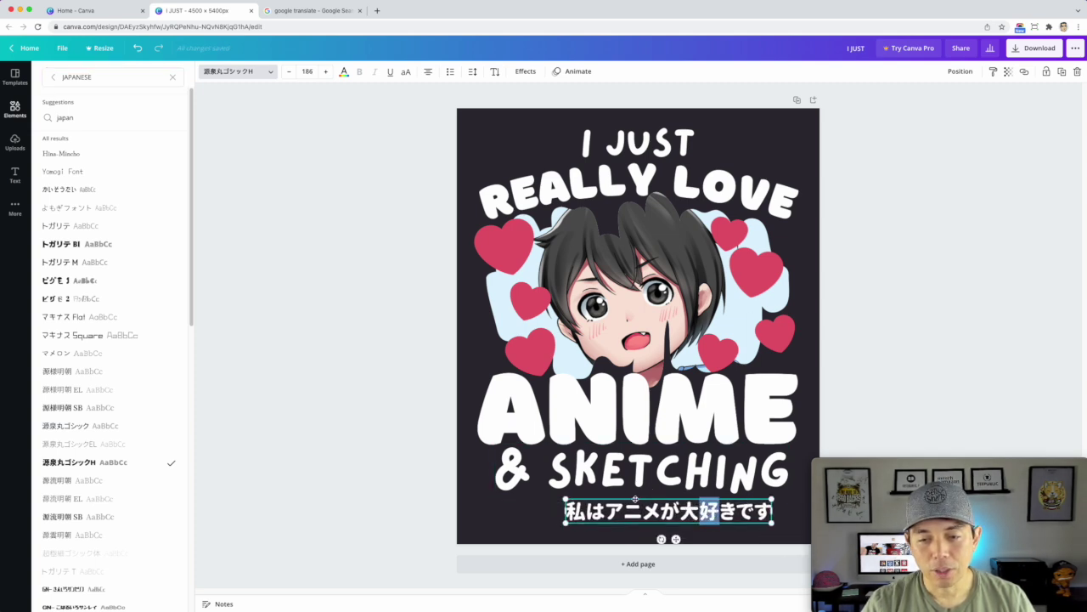
left_click(718, 491)
left_click(573, 520)
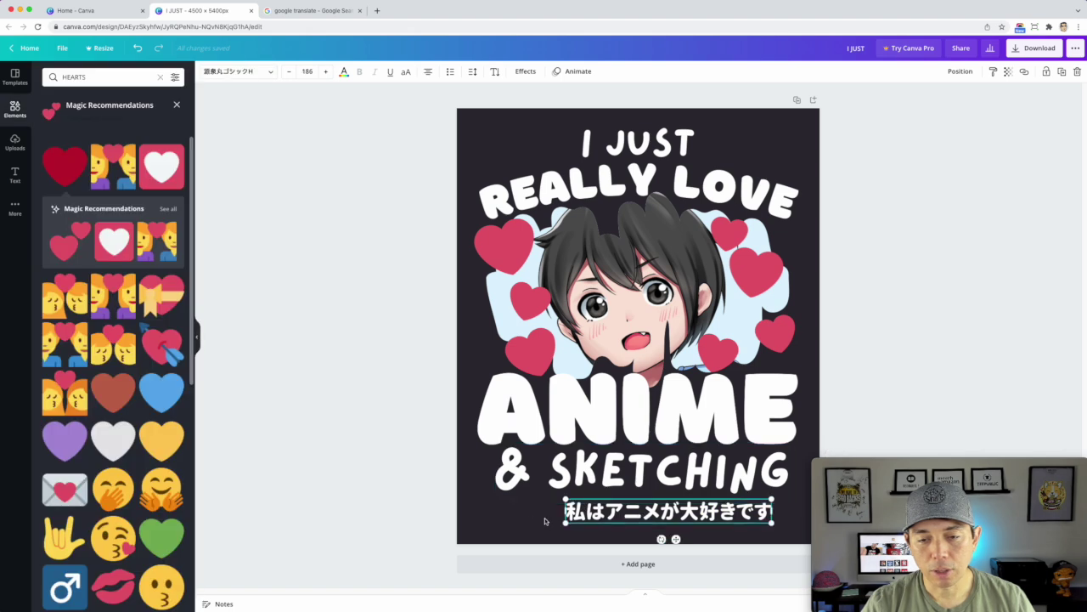
left_click_drag(613, 515, 585, 512)
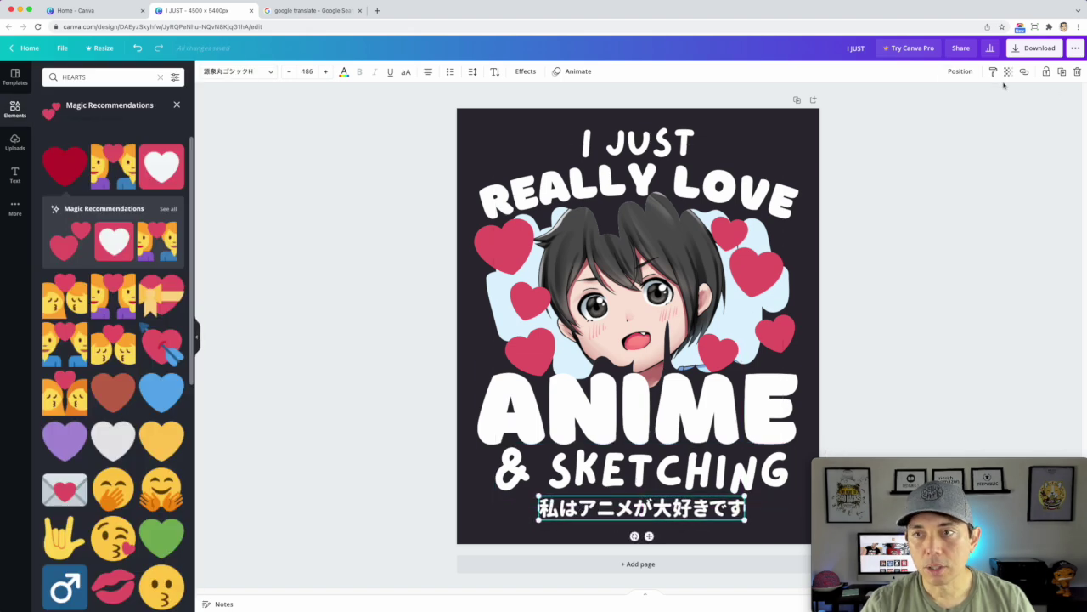
left_click(961, 71)
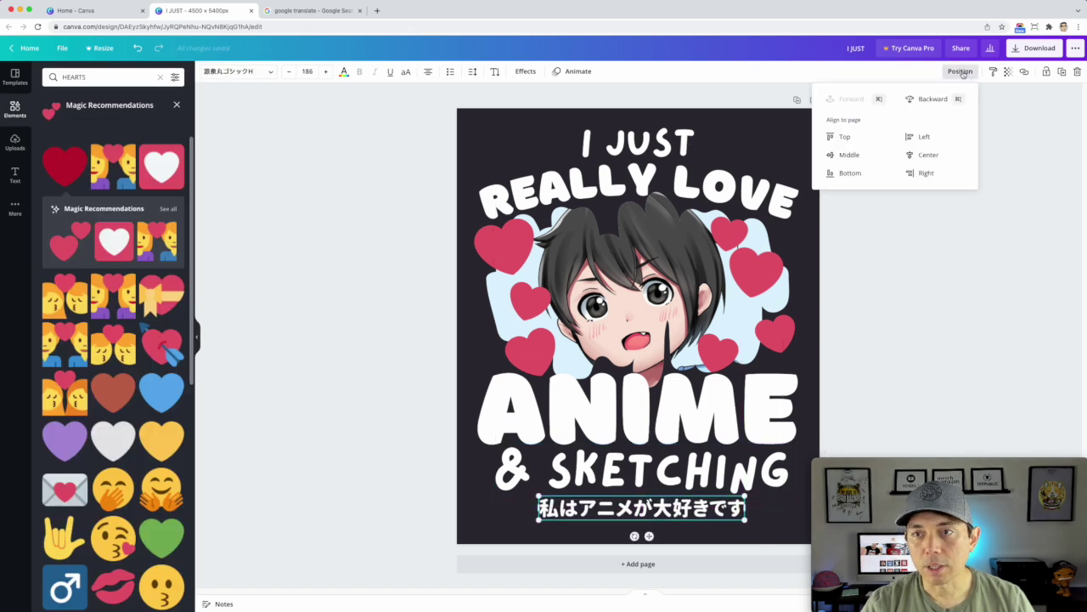
left_click(765, 522)
left_click(666, 510)
left_click_drag(665, 509, 661, 508)
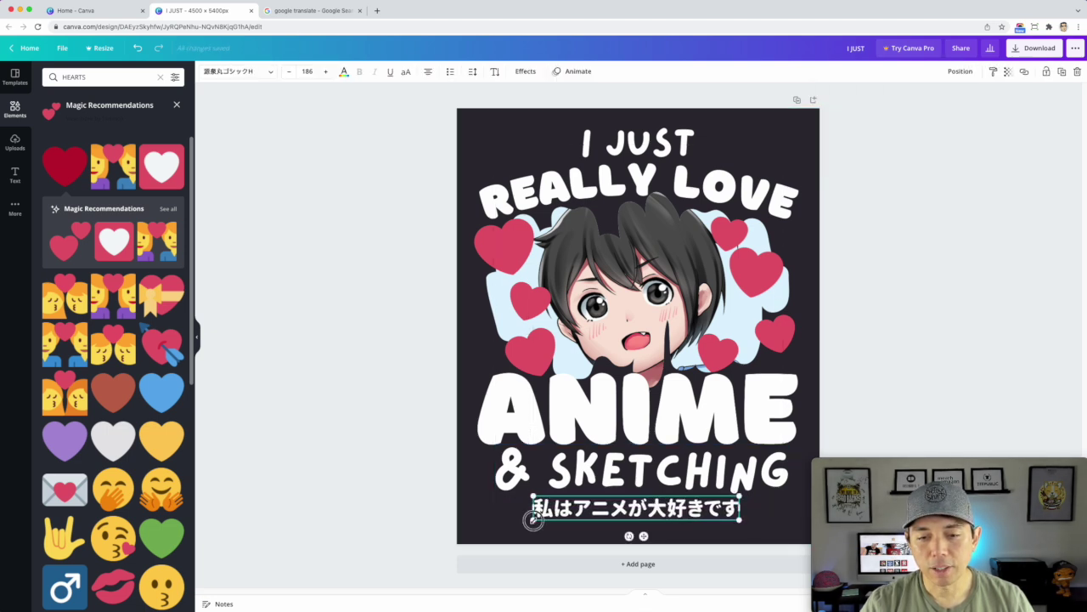
Enlarge the Japanese line to about font size 202 and centre it under "& SKETCHING"
left_click_drag(533, 520, 515, 523)
left_click_drag(638, 506, 650, 505)
left_click(408, 175)
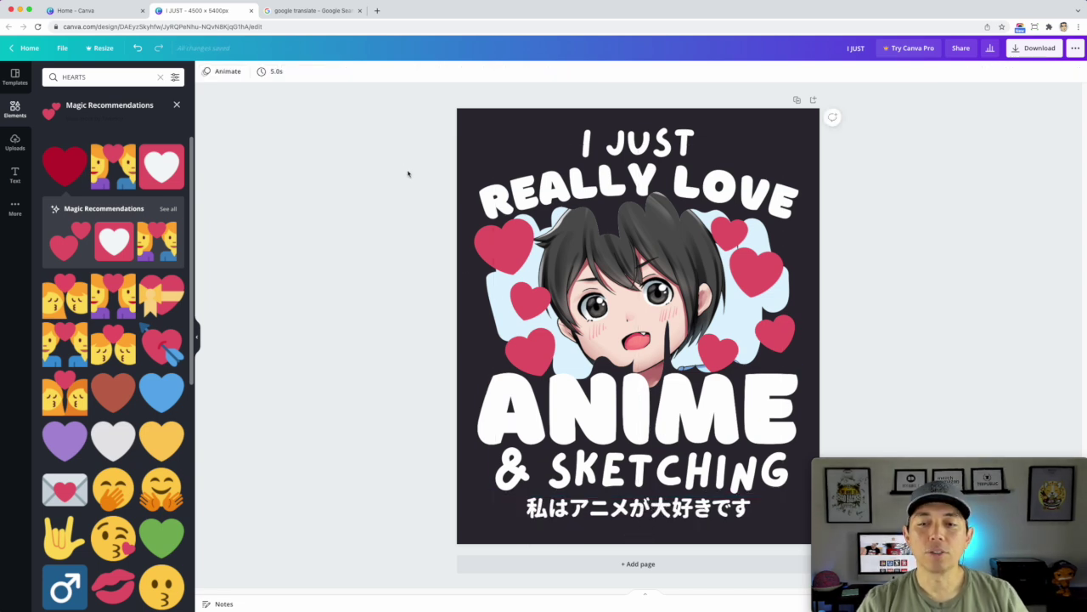
left_click(684, 515)
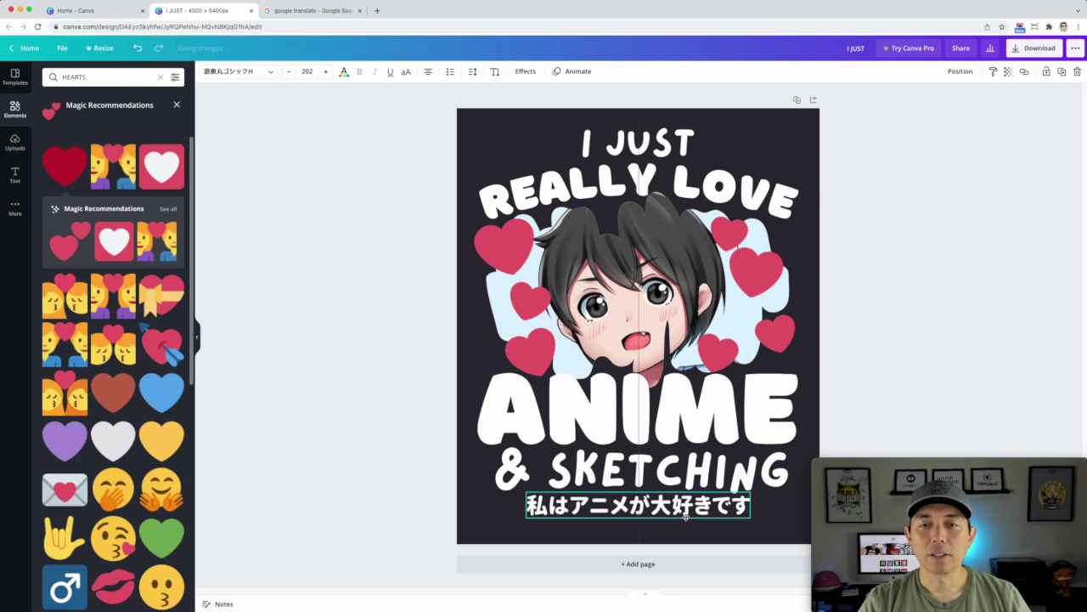
left_click_drag(595, 508, 595, 508)
left_click(288, 330)
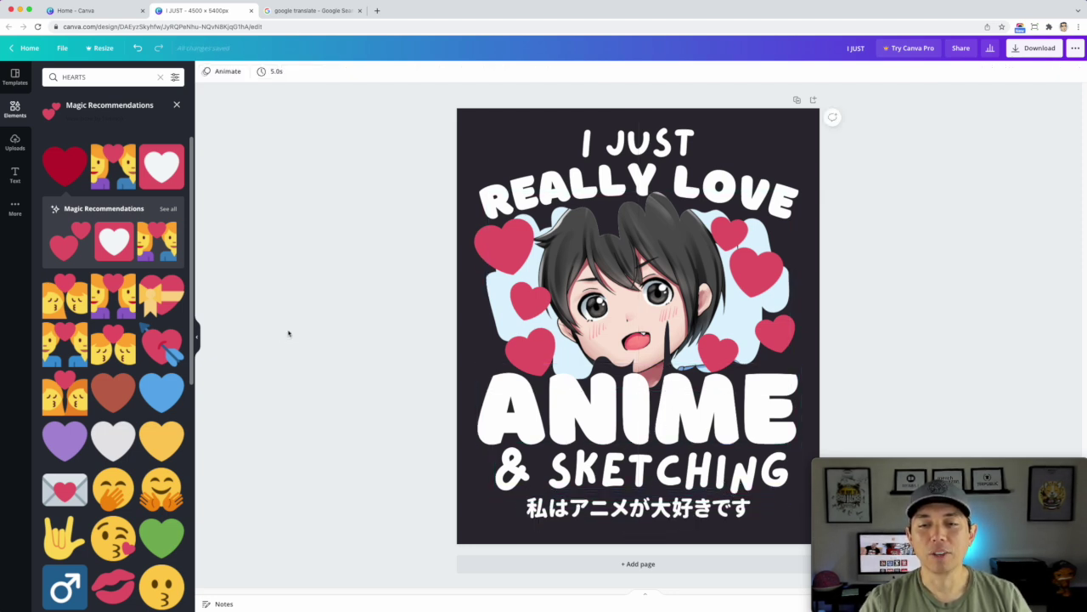